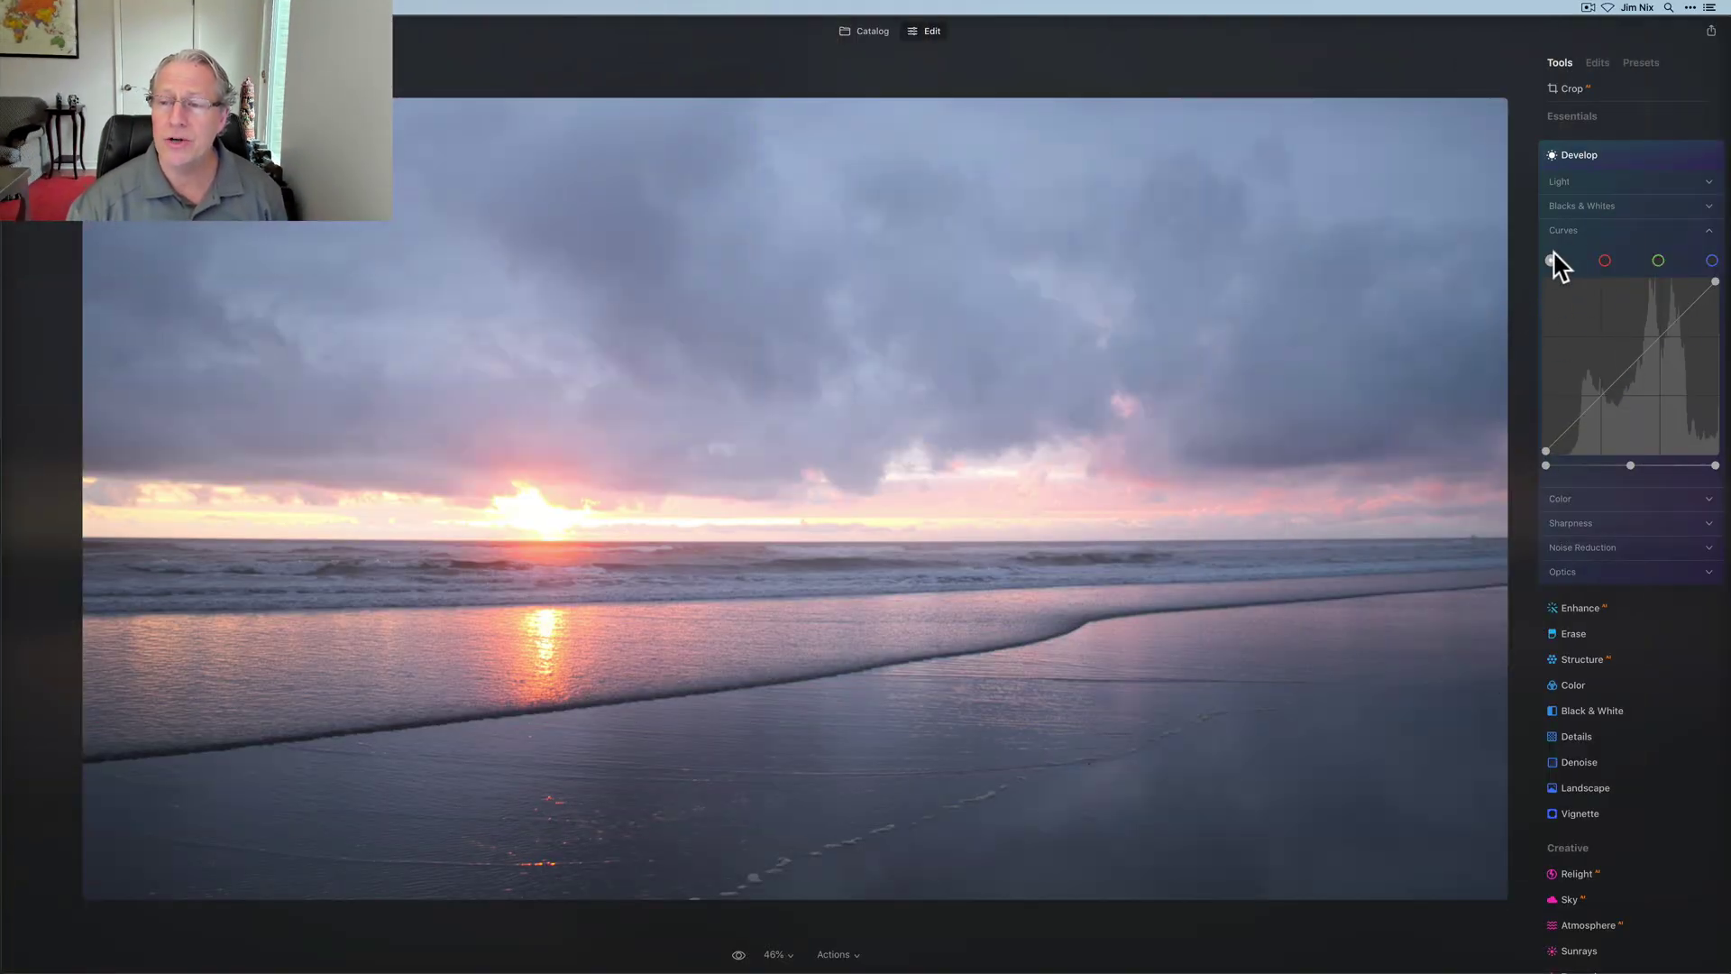
- Add highlight and shadow points to the RGB curve, lowering the shadow point for a gentle S-curve
left_click(1657, 334)
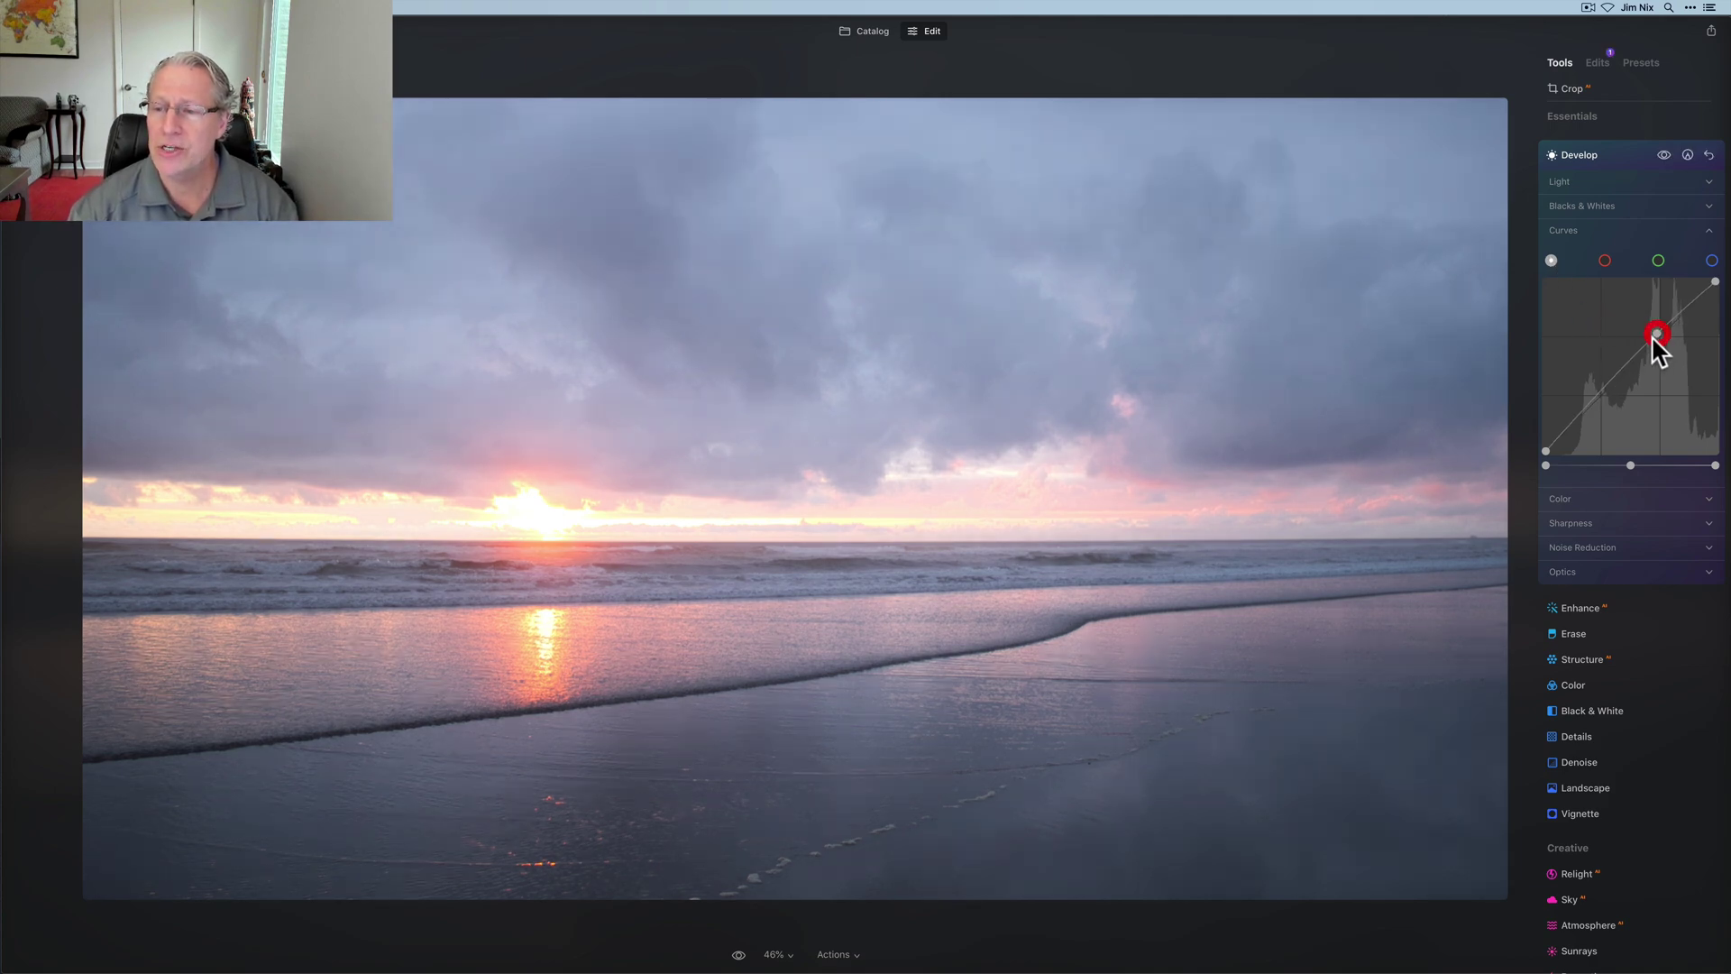
left_click(1598, 395)
left_click_drag(1603, 395, 1605, 399)
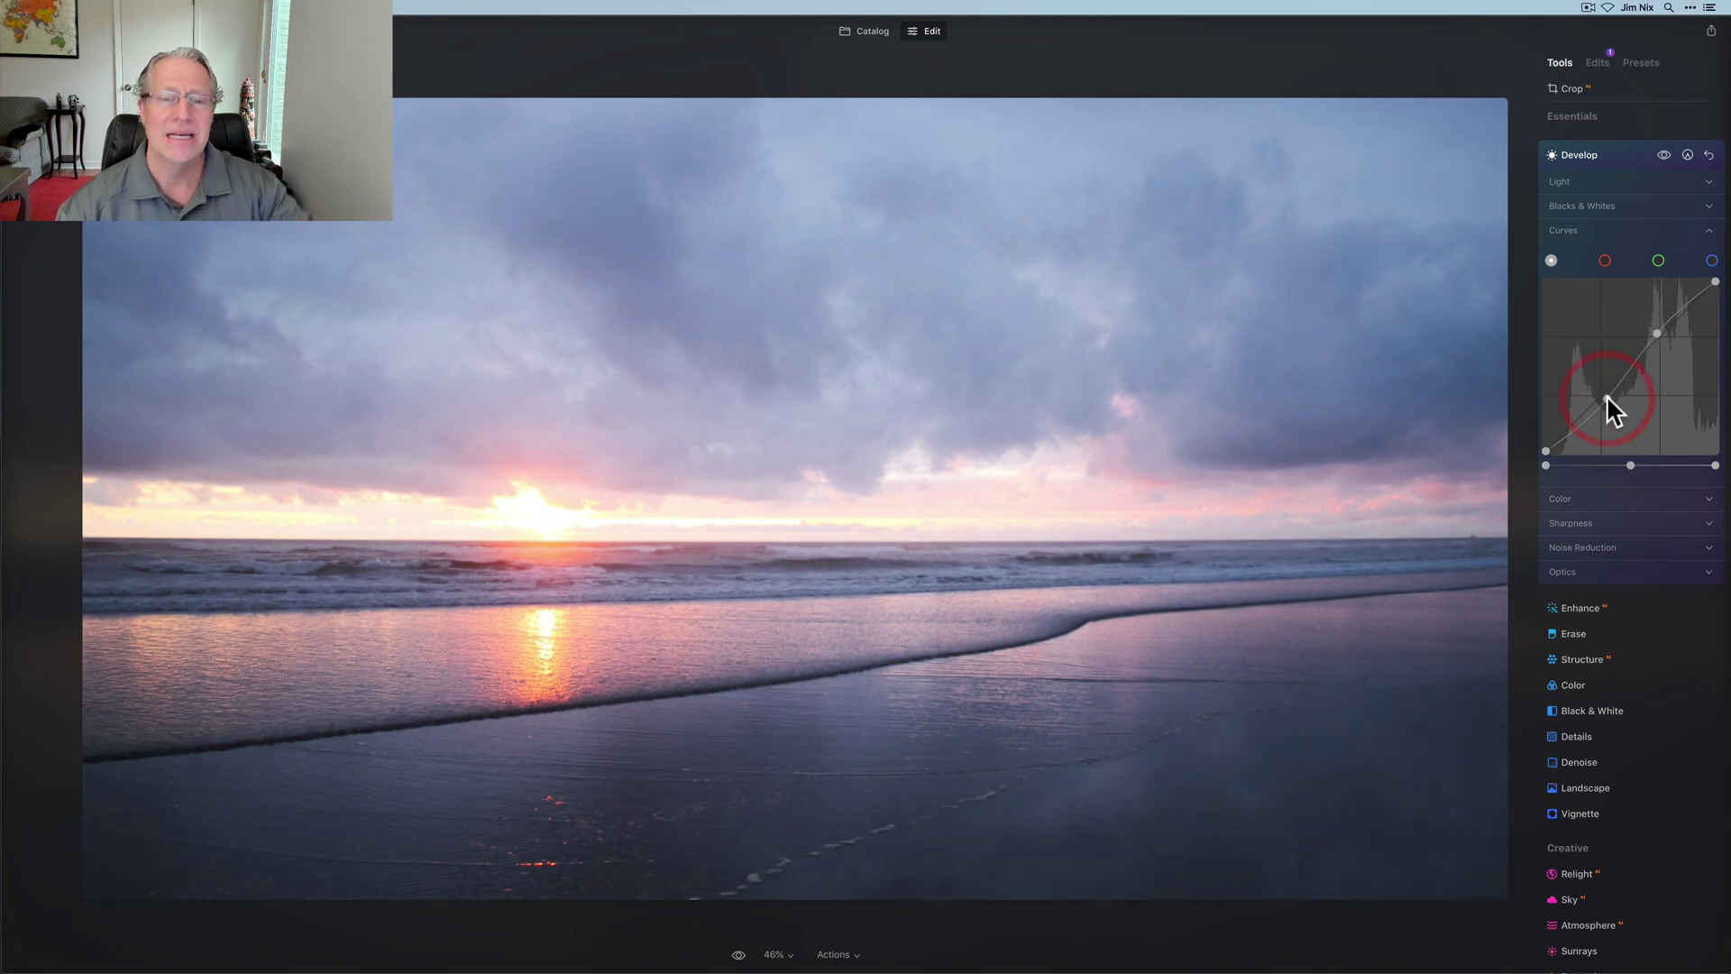
- Compare the photo with Develop hidden, then show the red channel curve
left_click(1664, 156)
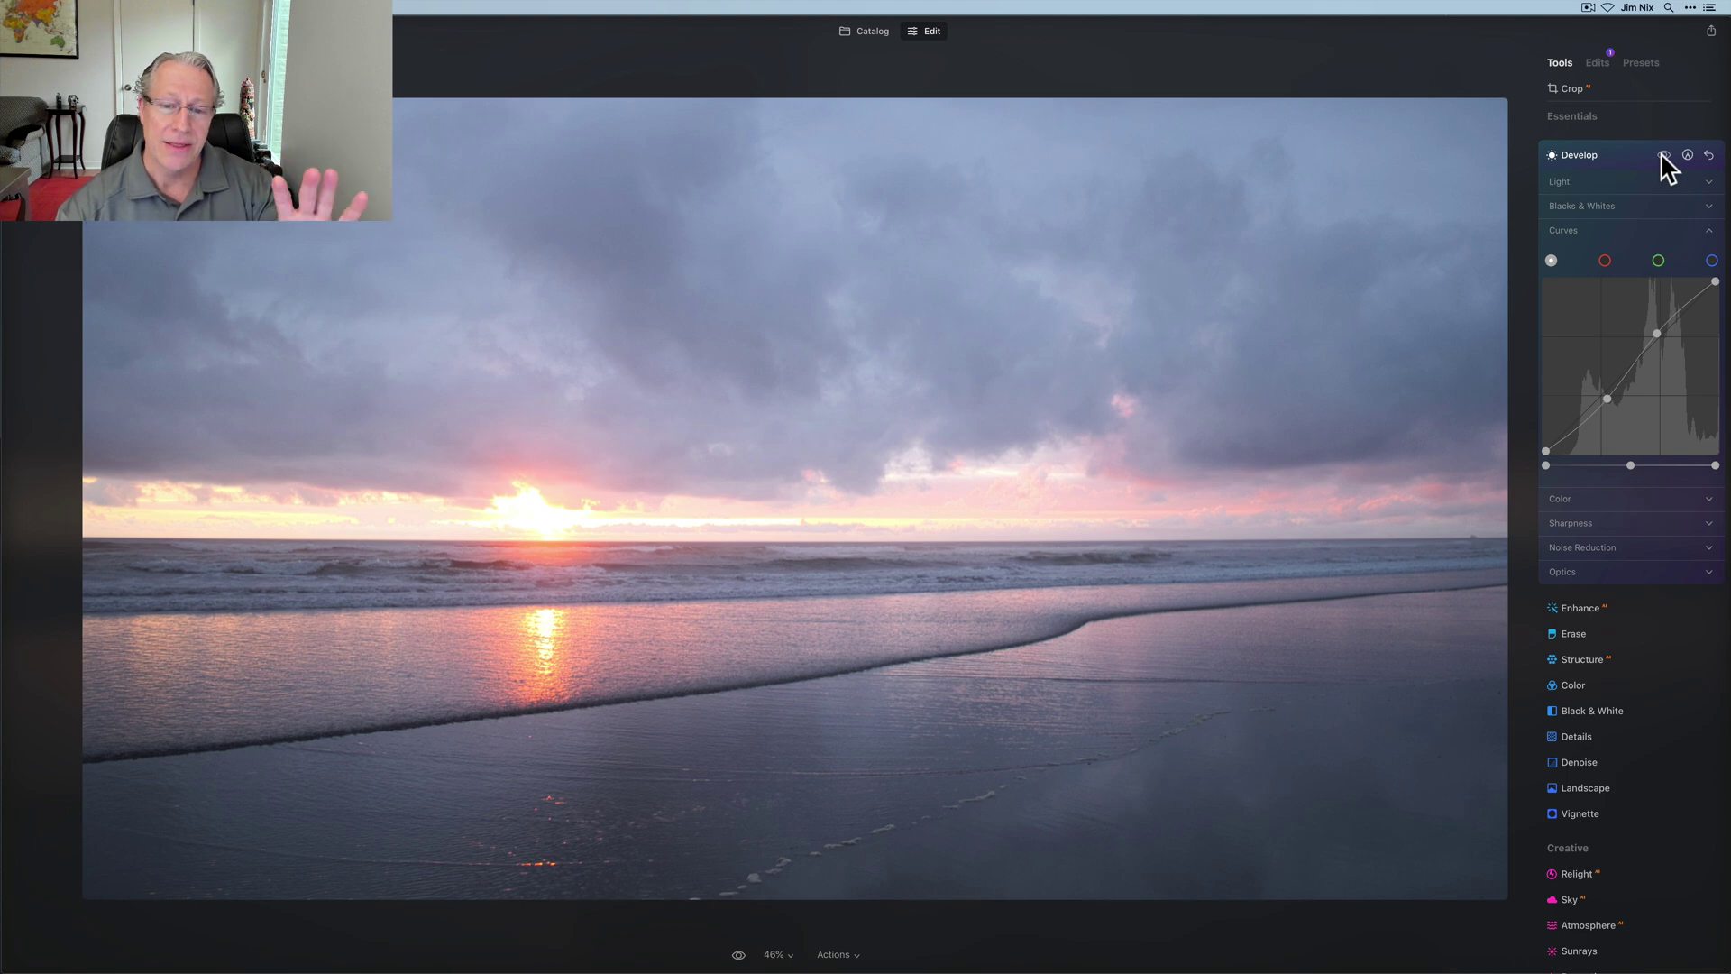
left_click(1663, 157)
left_click(1605, 261)
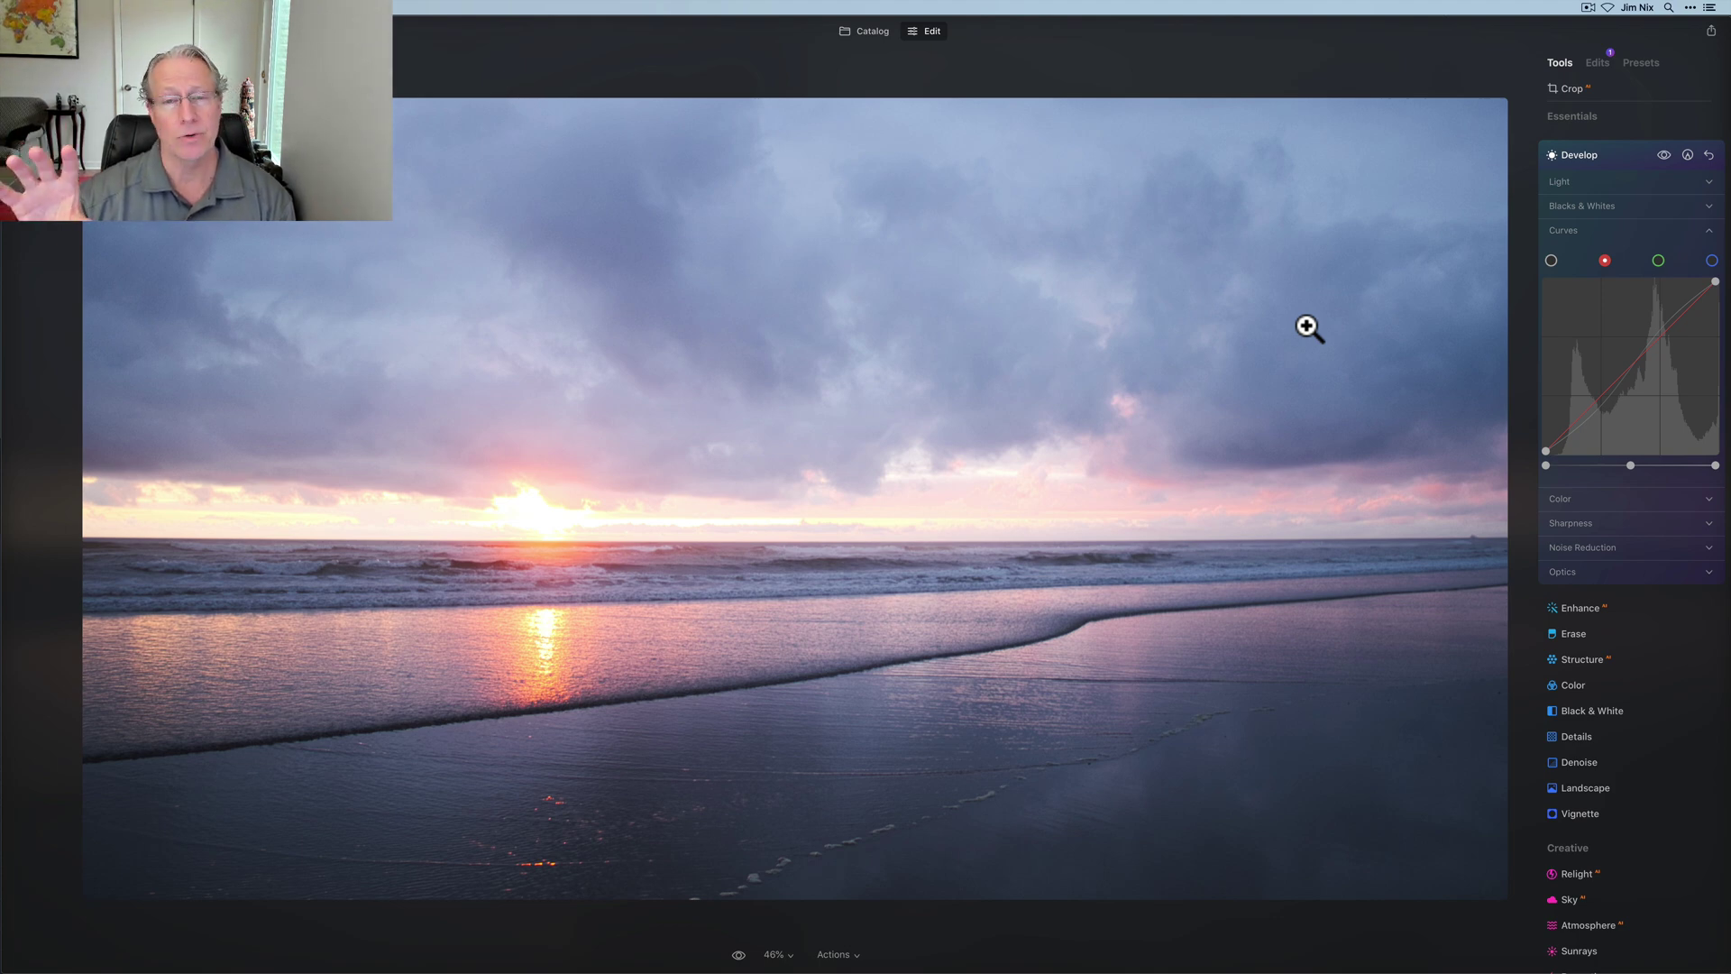
key("super+Tab")
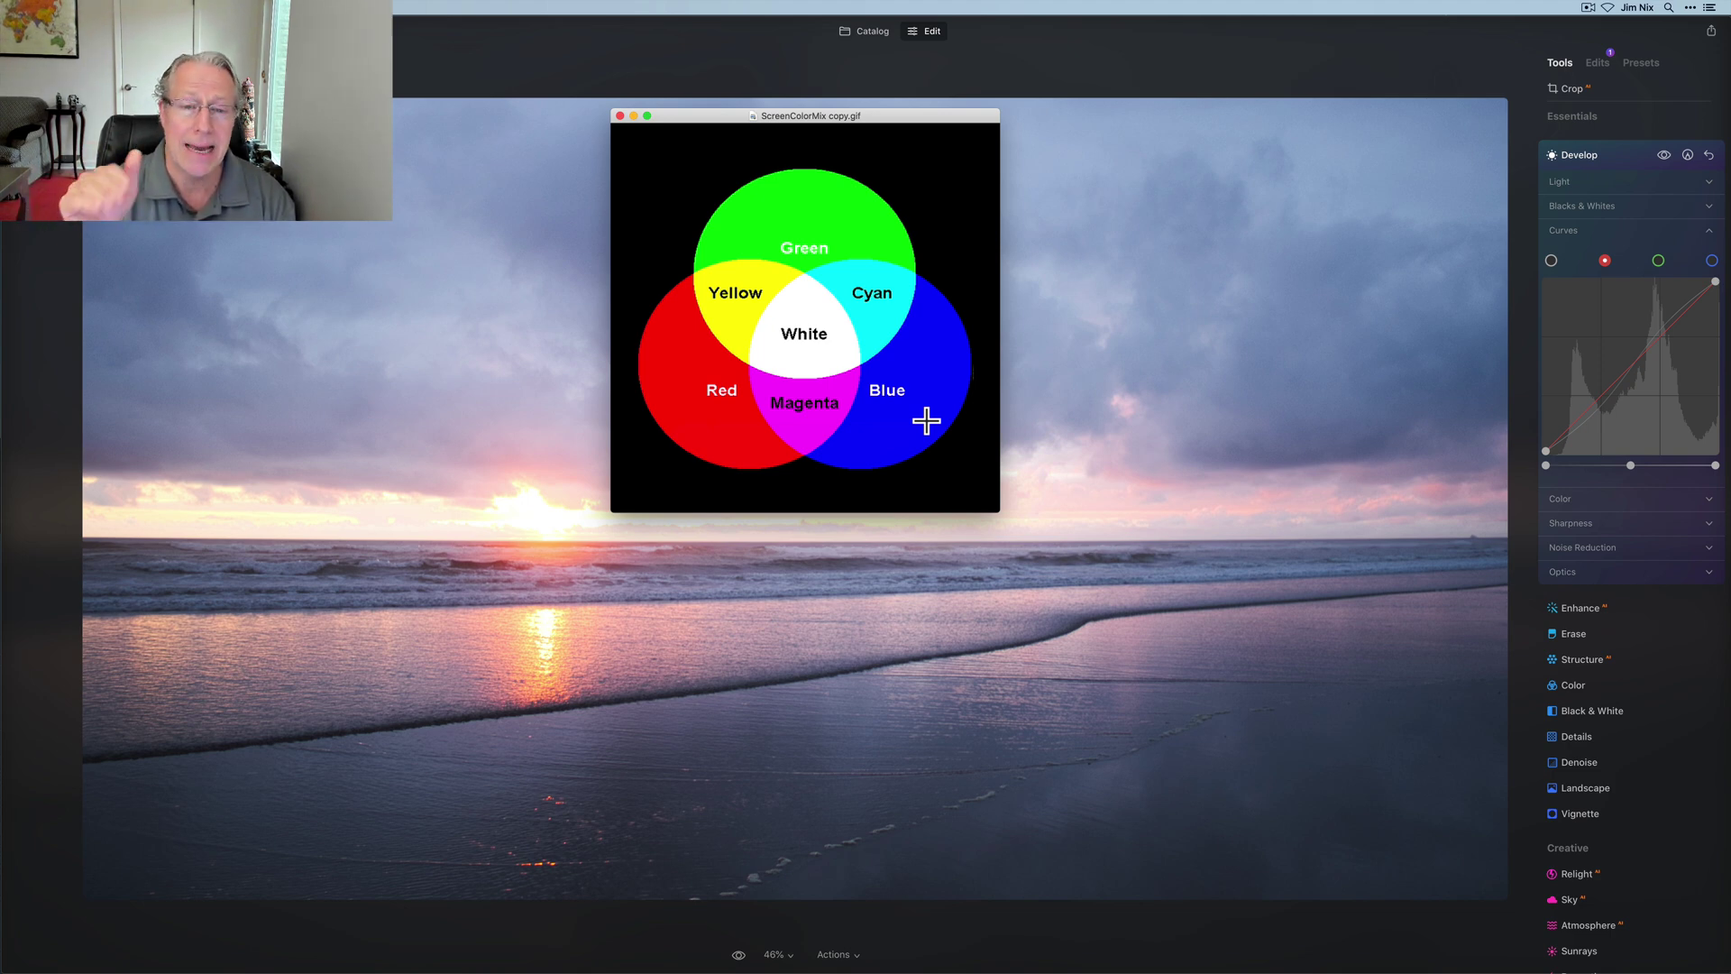
key("super+w")
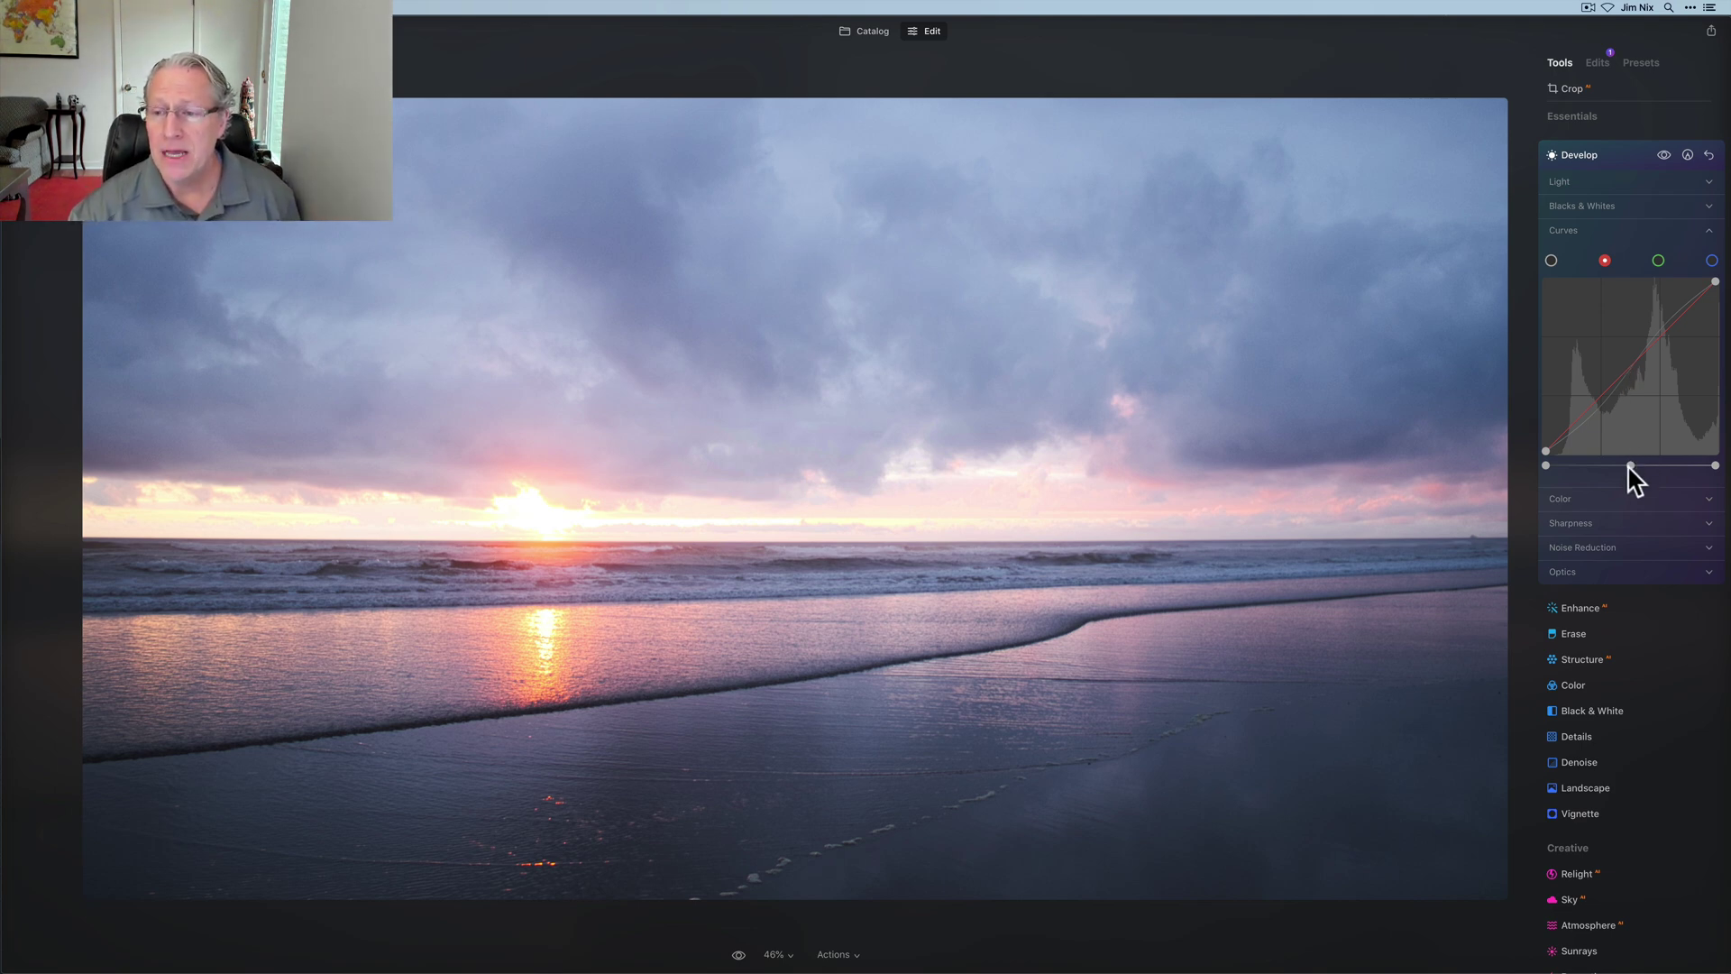
- Shift then reset the red midtone balance, and add midtone and highlight points to the red curve
mouse_move(1633, 466)
left_mouse_down()
mouse_move(1664, 466)
mouse_move(1612, 466)
left_mouse_up()
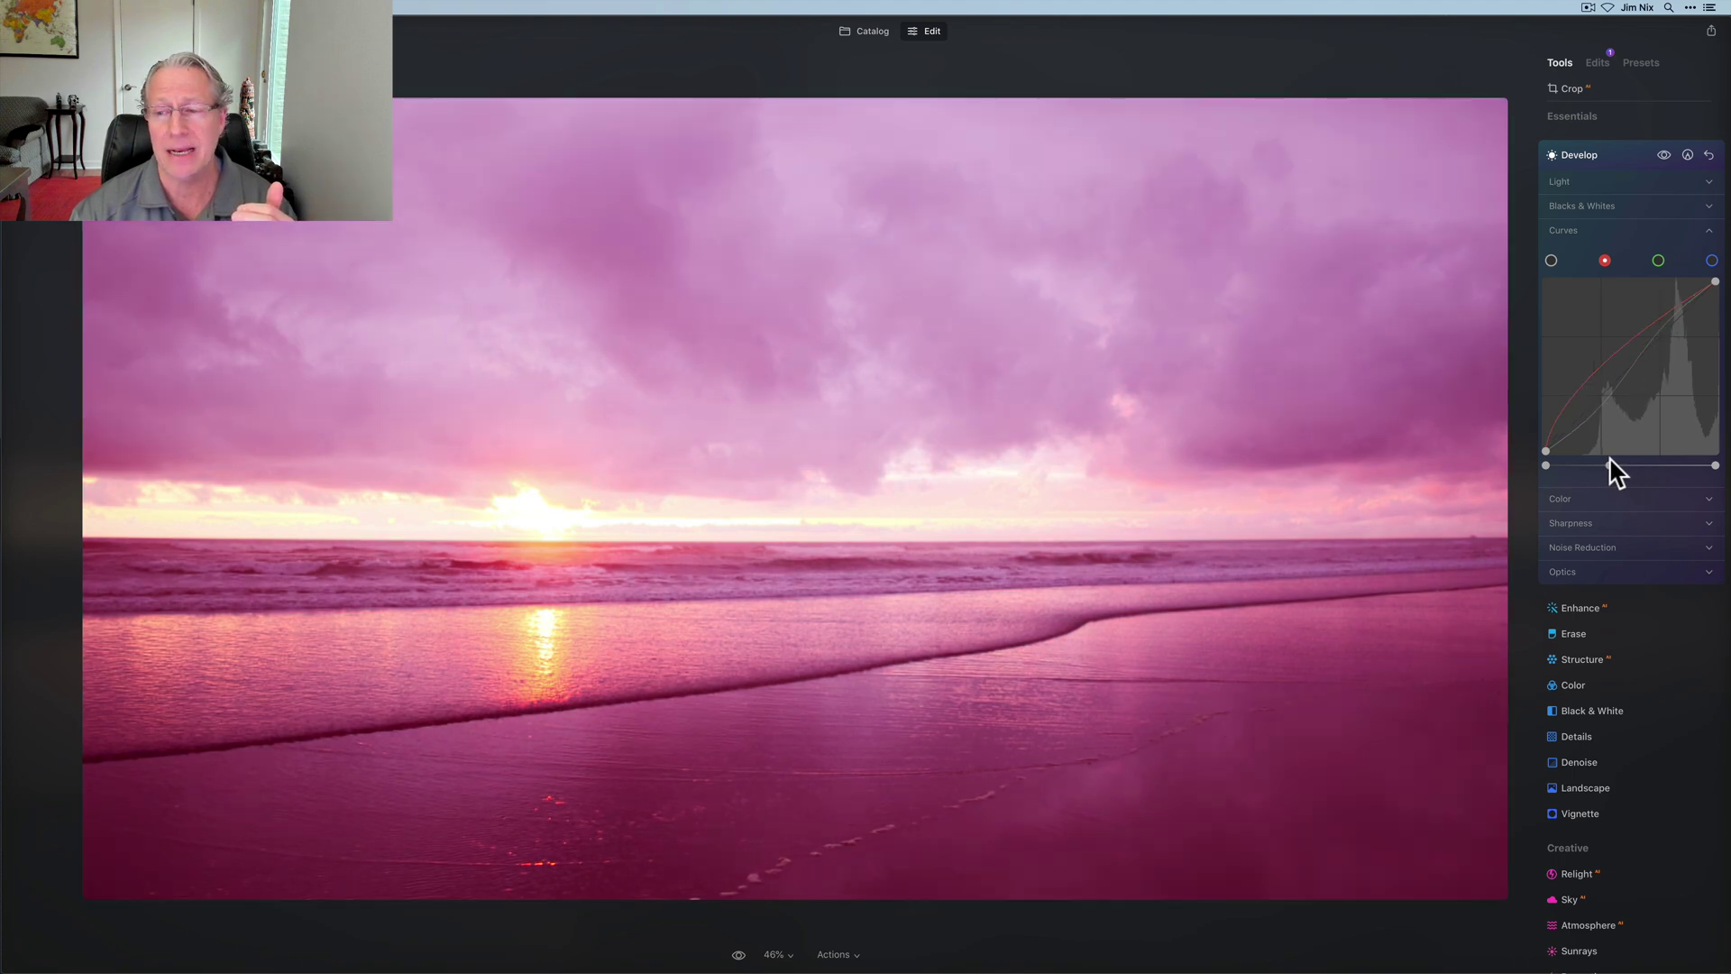
left_click(1611, 466)
double_click(1611, 466)
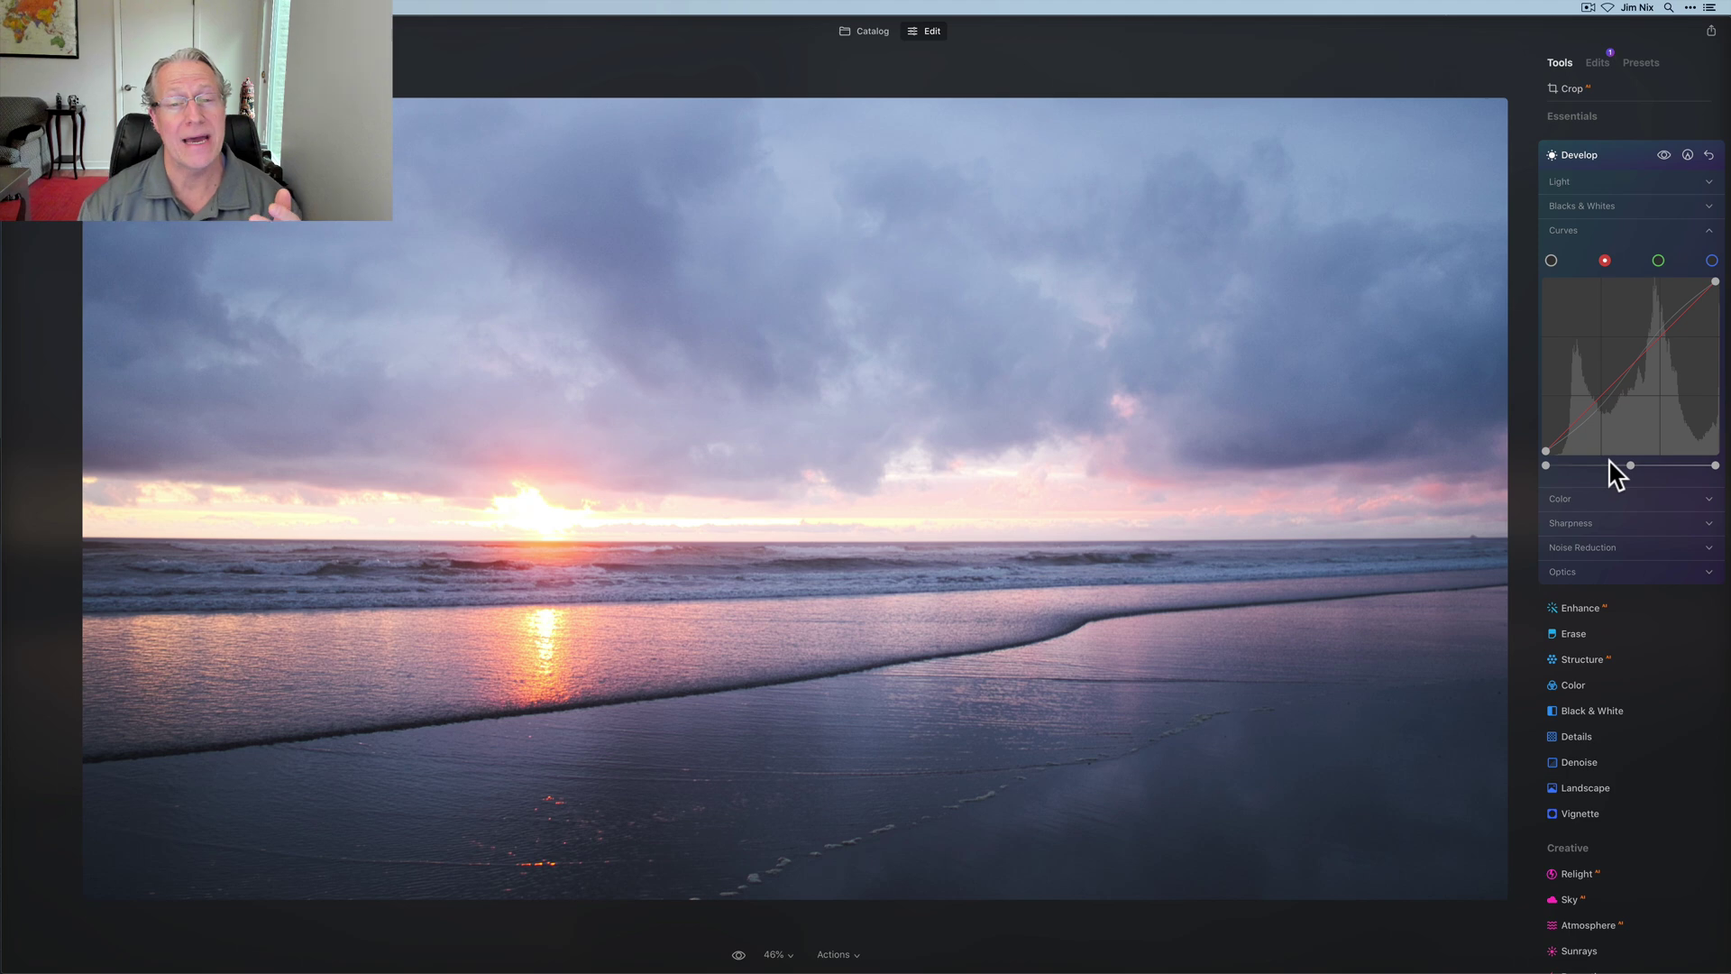
left_click(1634, 364)
left_click(1674, 321)
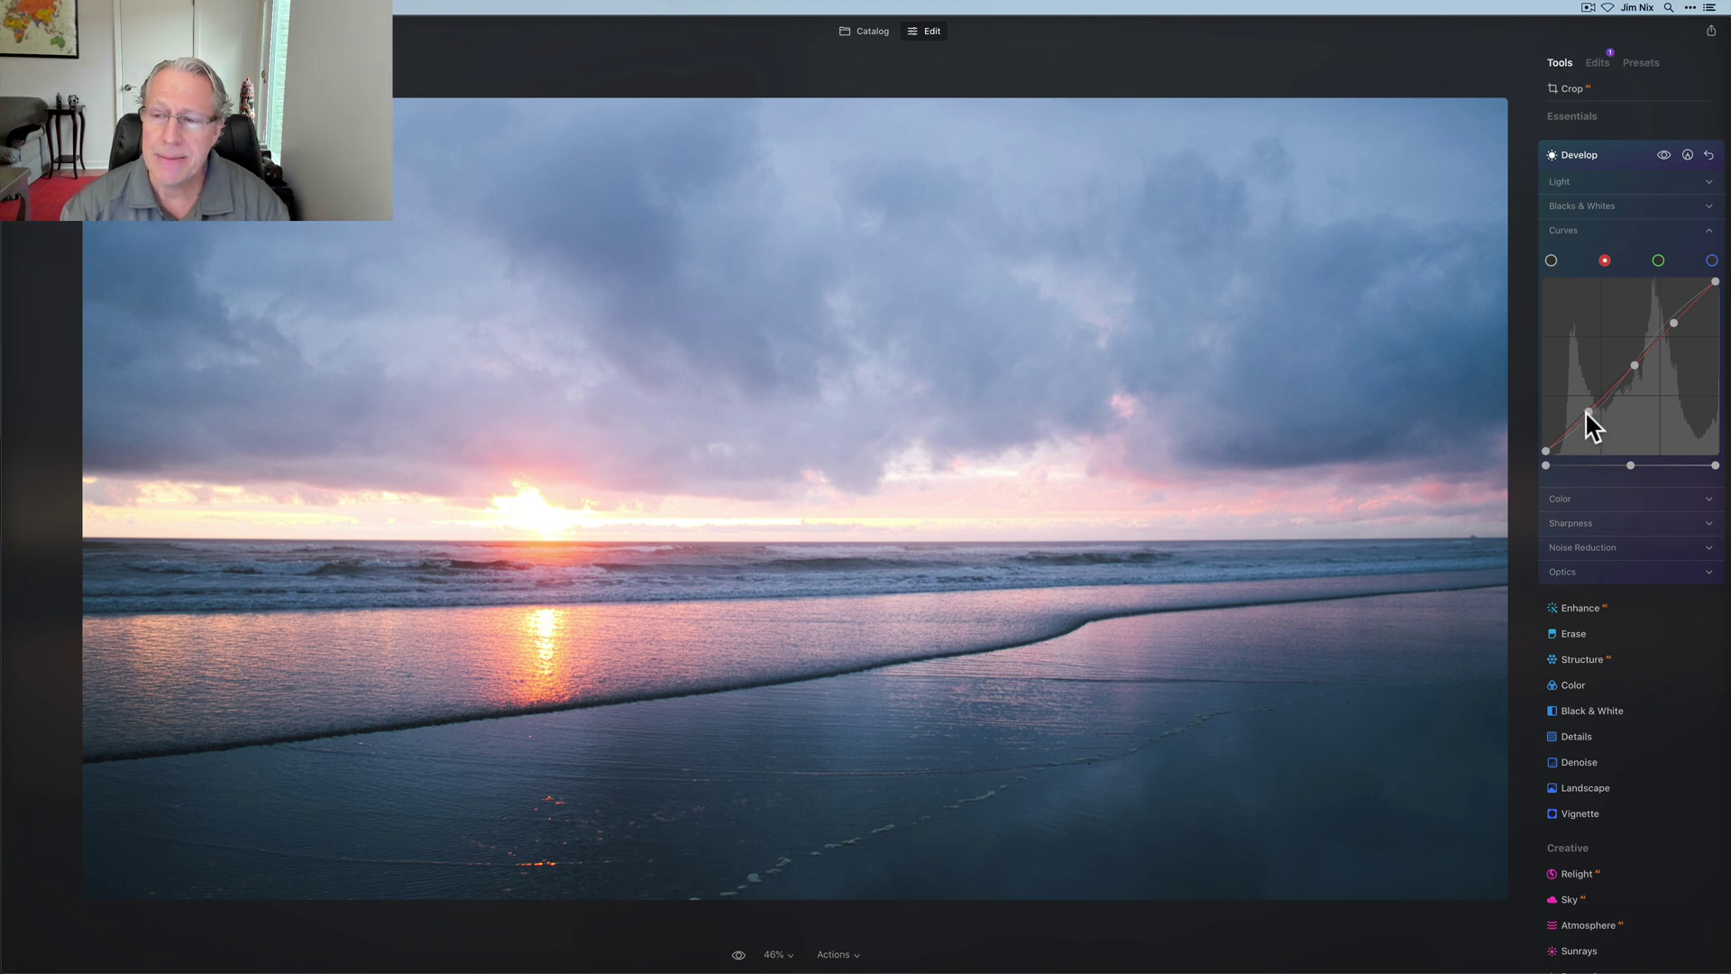
- Lower the red shadow point, raise the red highlight point, and add another point near the top
left_click_drag(1587, 412, 1595, 415)
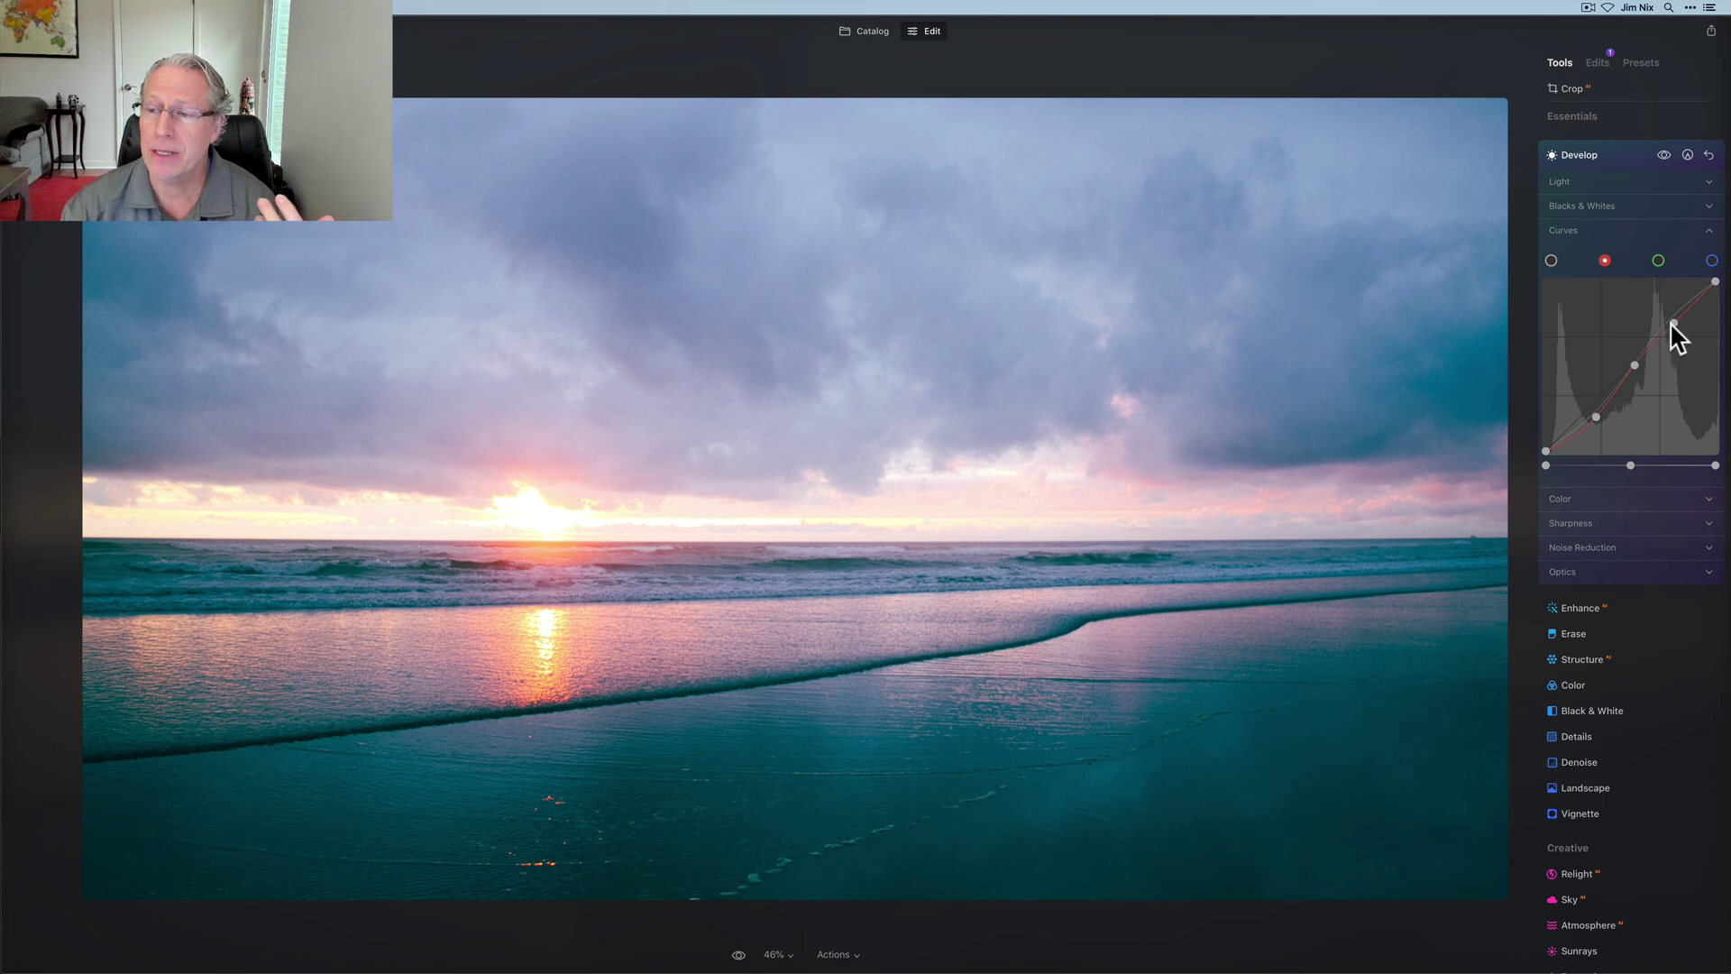
left_click_drag(1674, 323, 1670, 318)
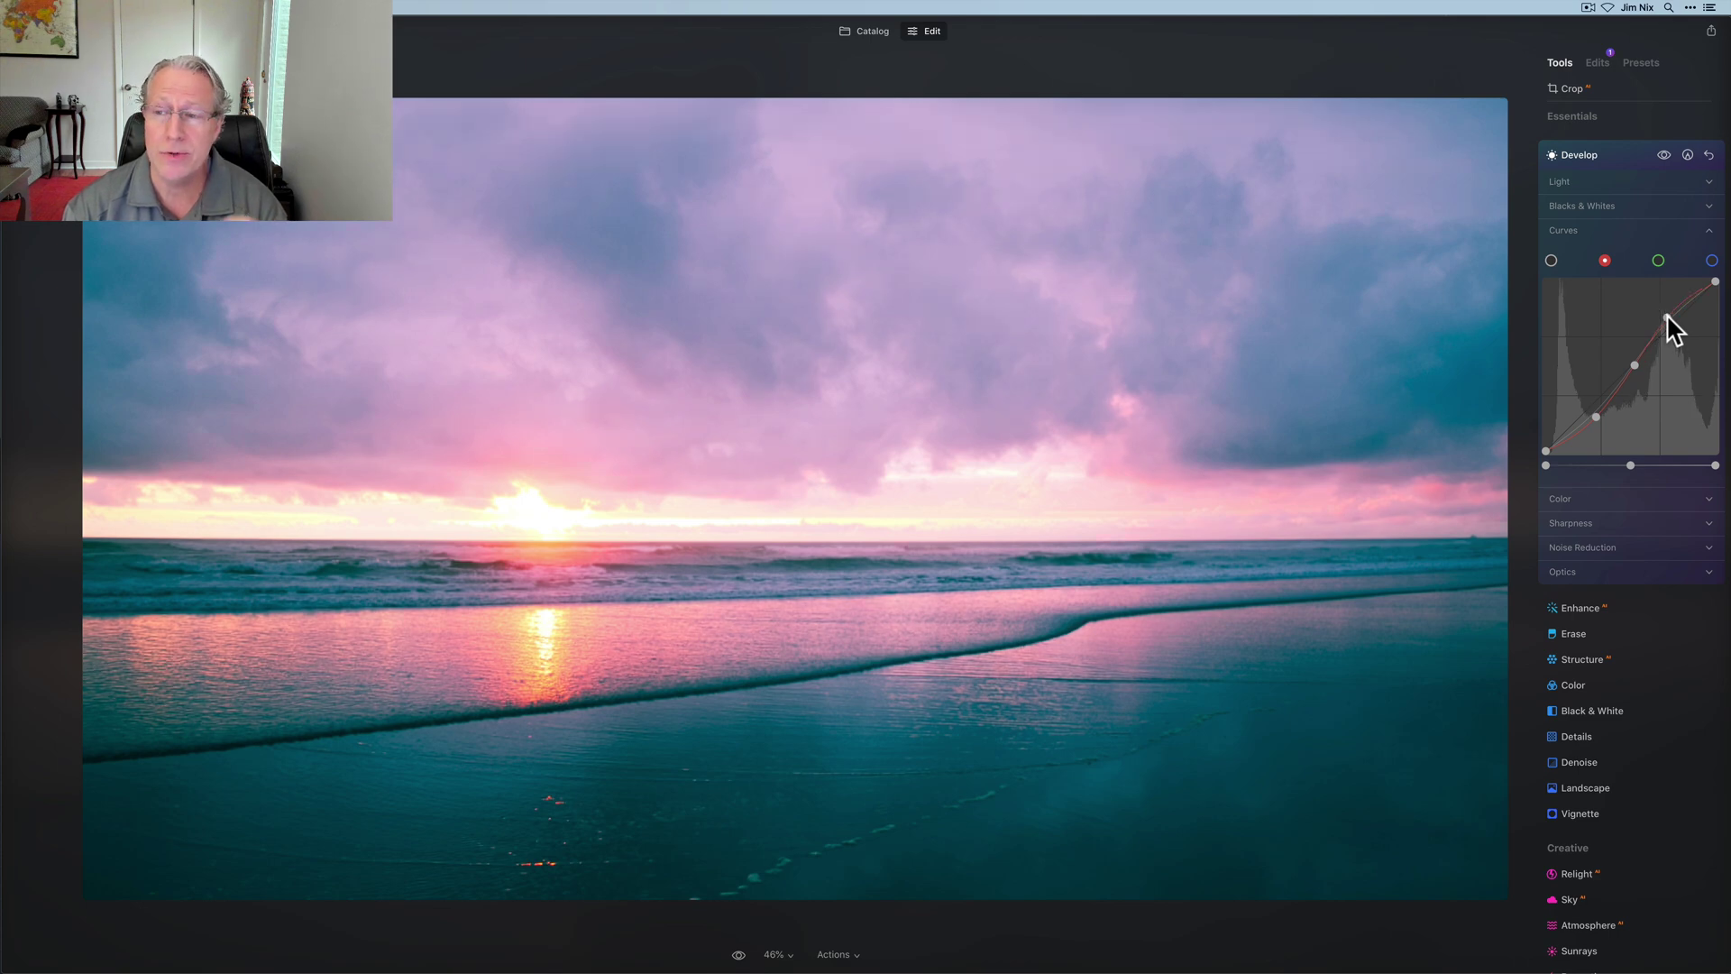
left_click(1686, 300)
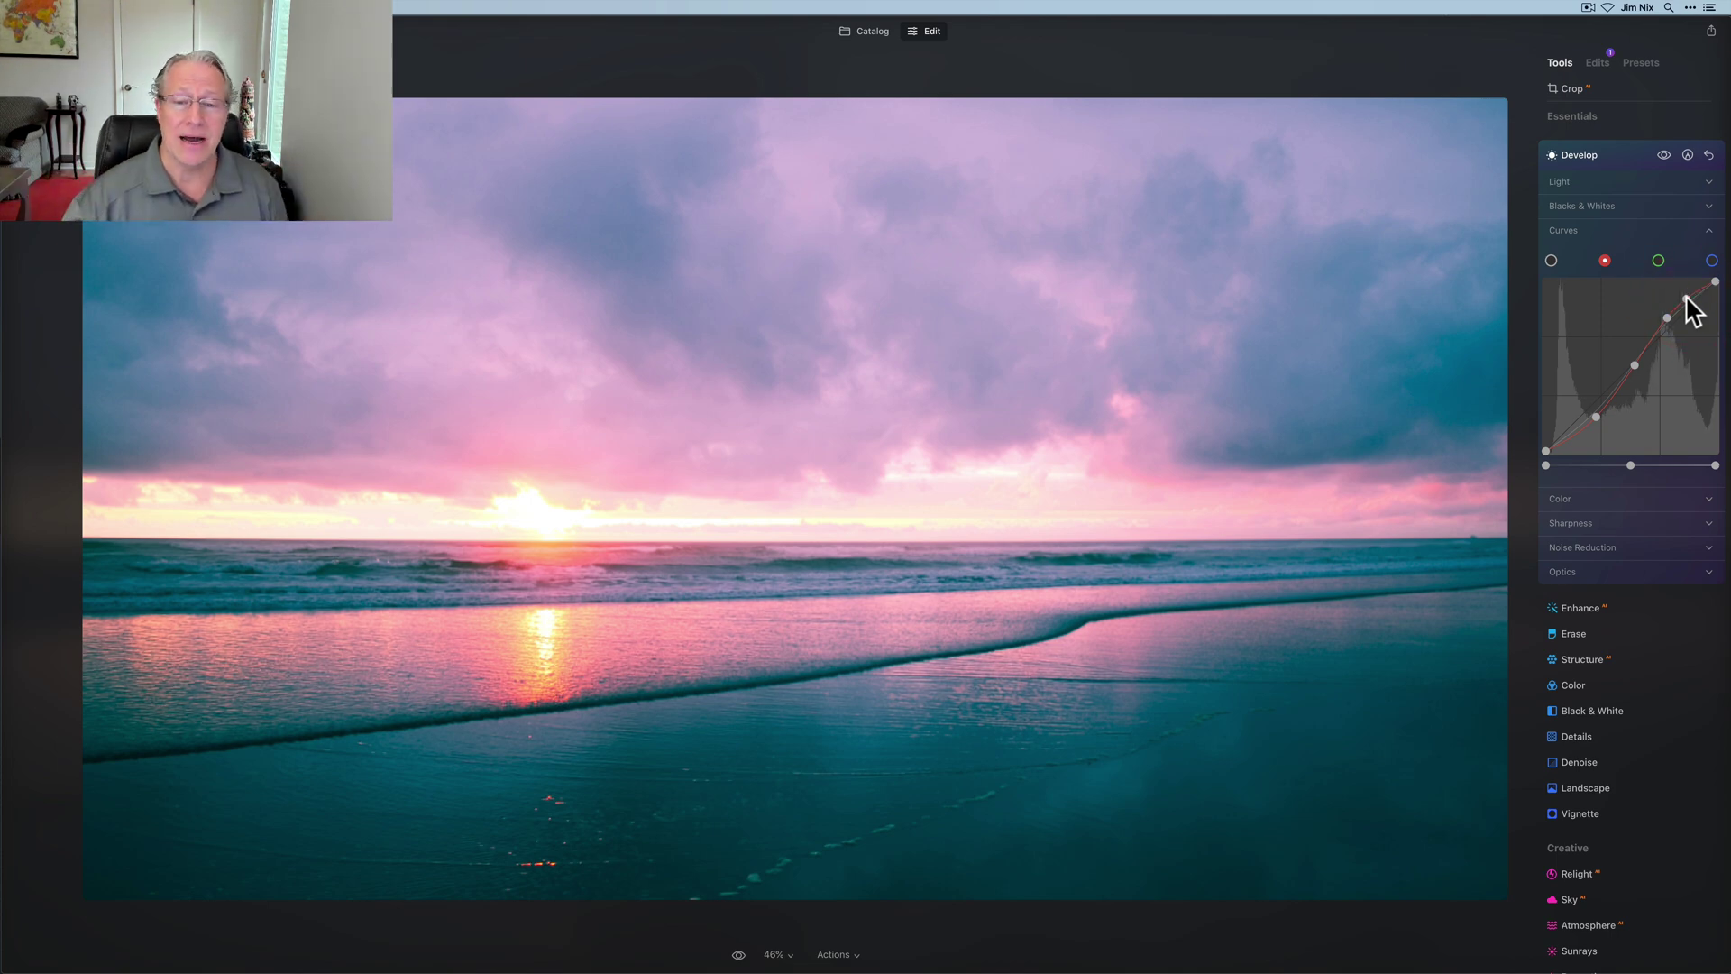
left_click(1664, 155)
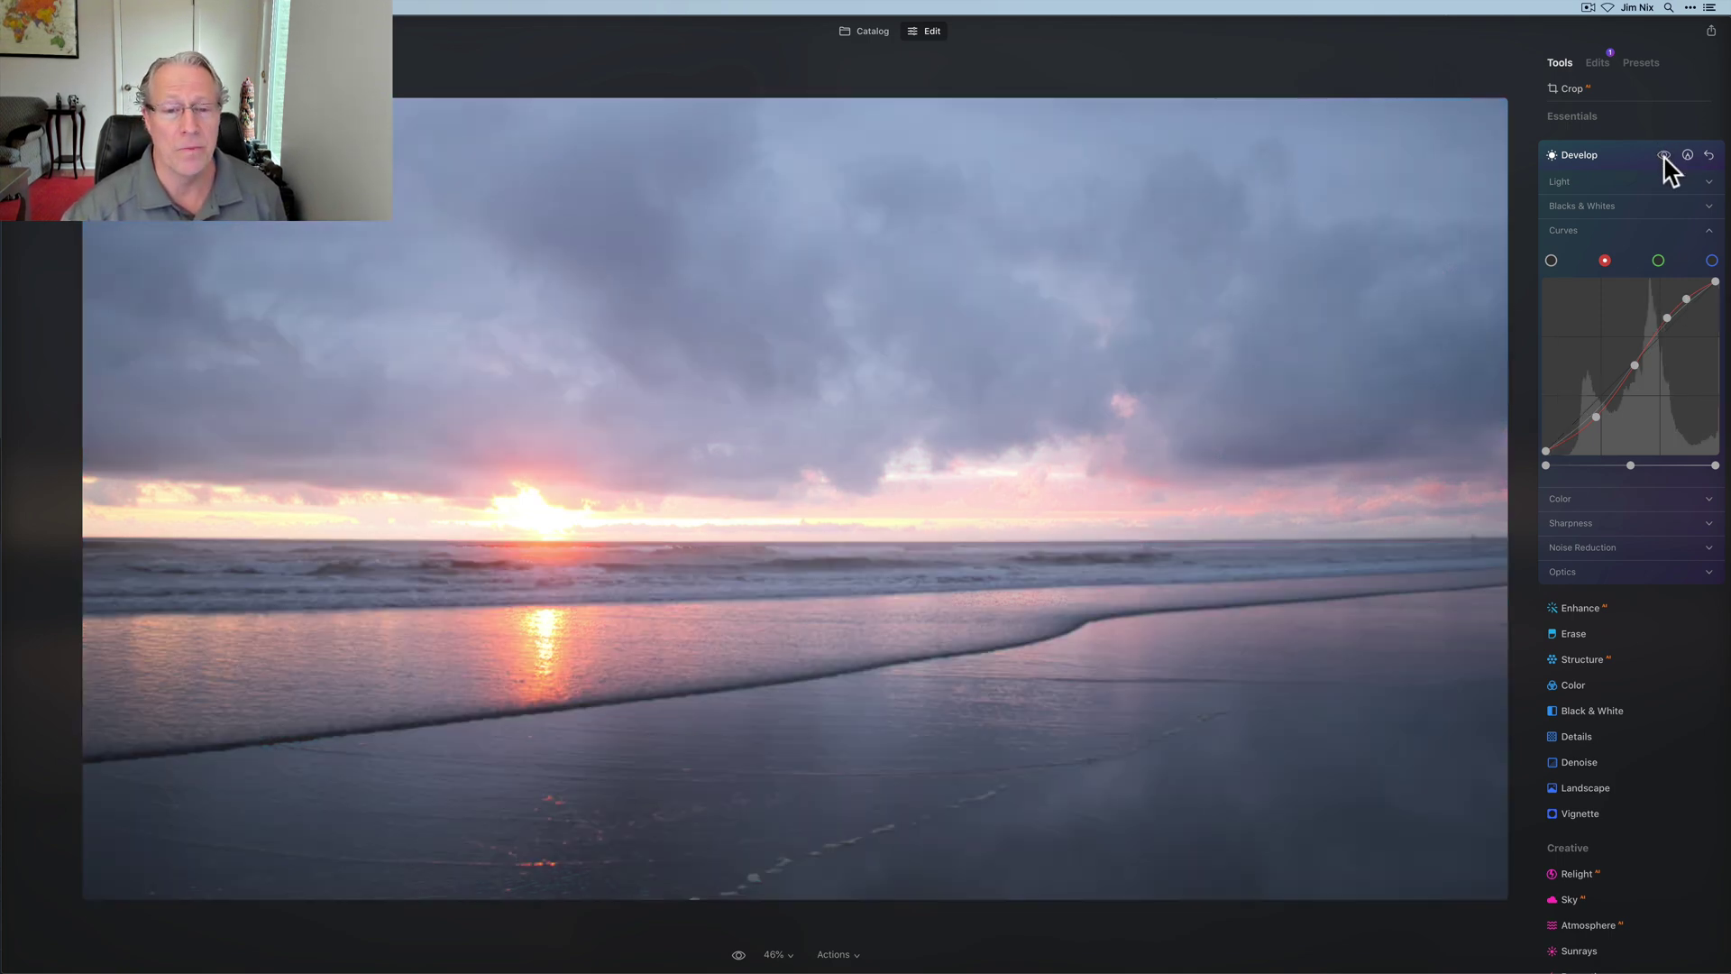
left_click(1664, 155)
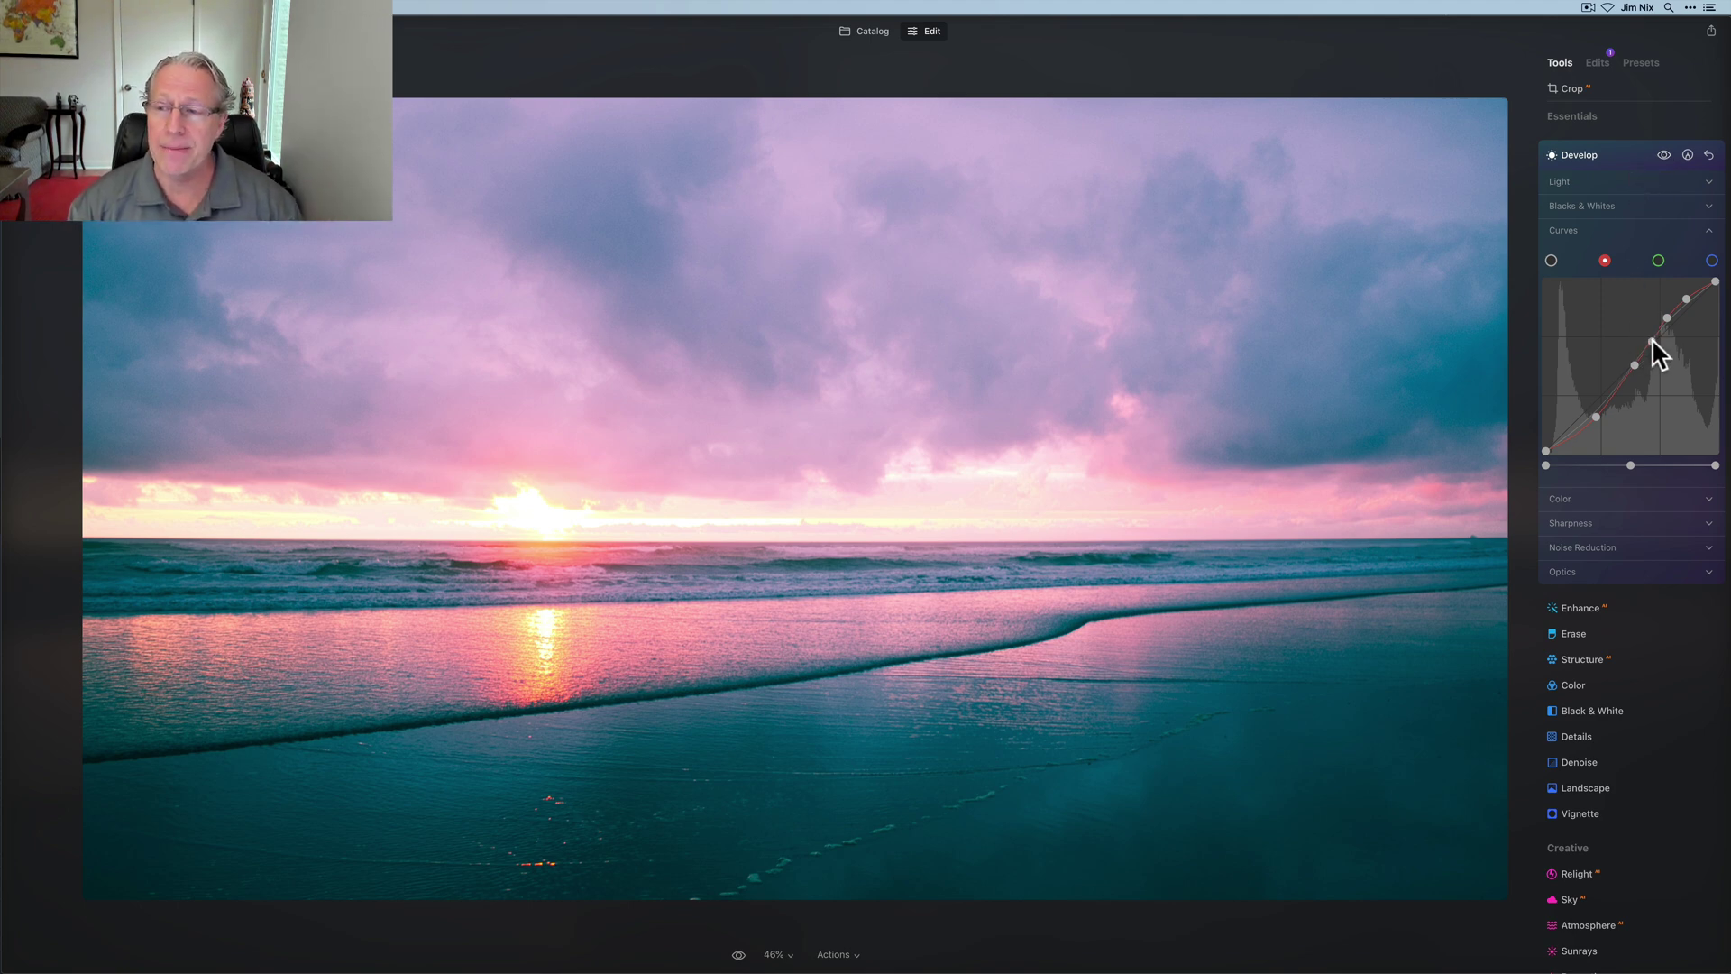
- Try a spiking upper red point, remove it, and add new points along the red curve
left_click_drag(1652, 338, 1687, 288)
double_click(1687, 288)
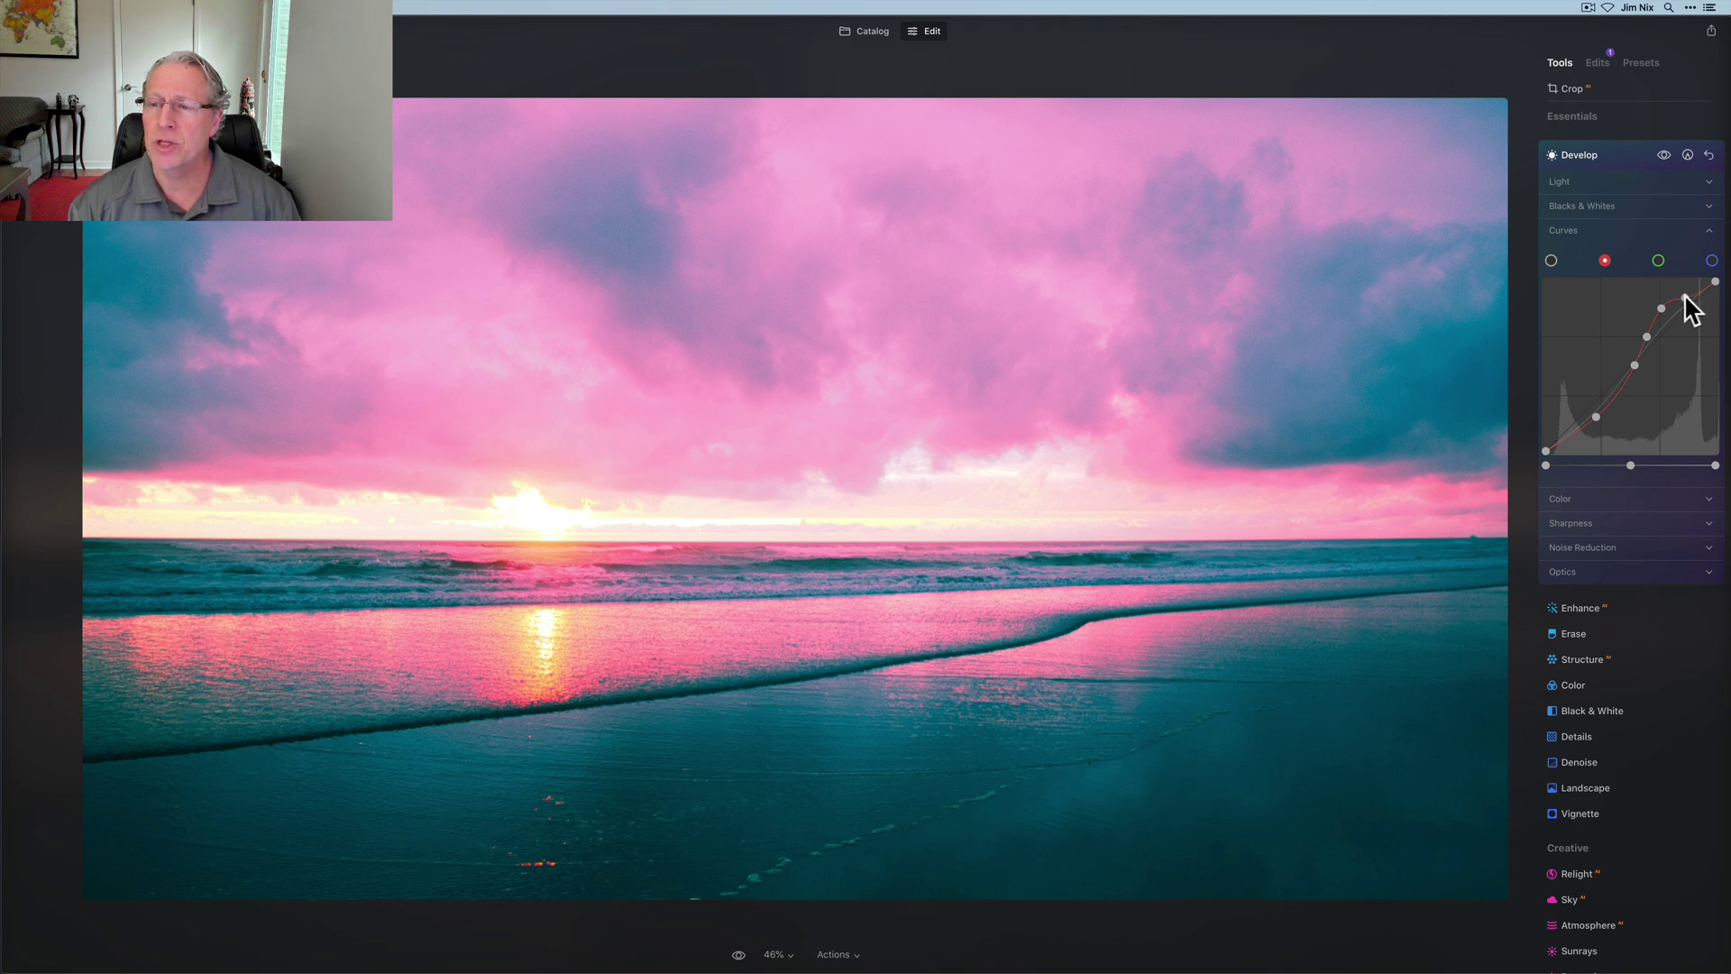
left_click(1687, 292)
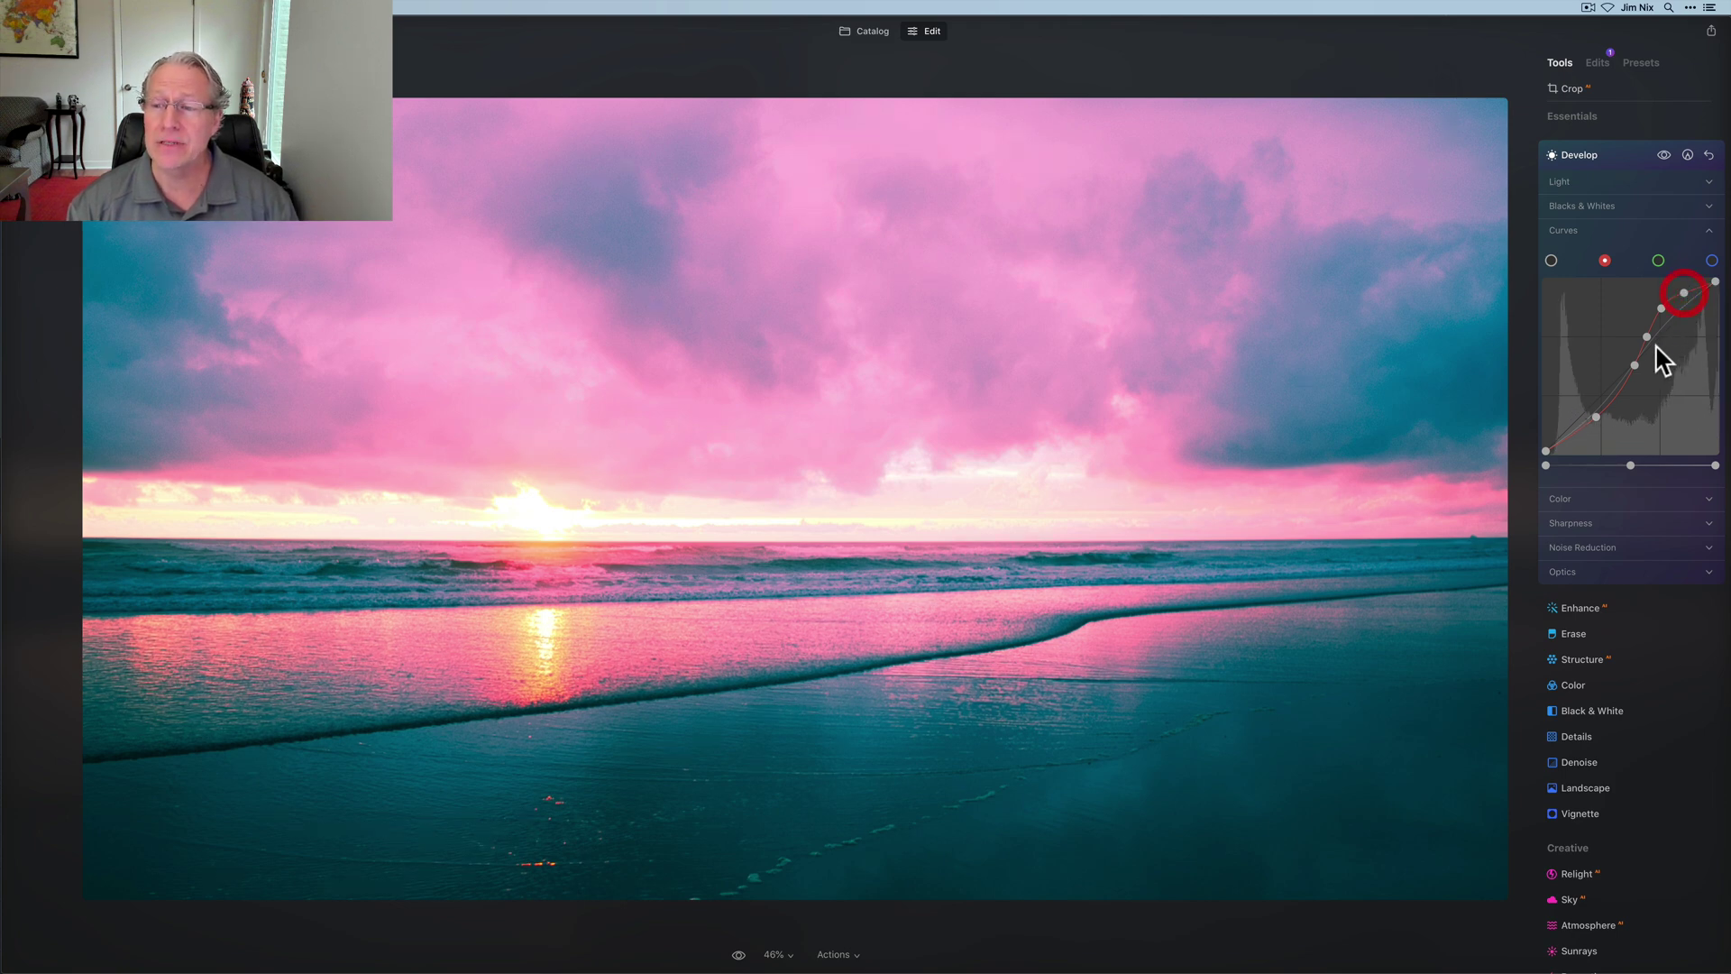
left_click(1598, 418)
left_click(1580, 442)
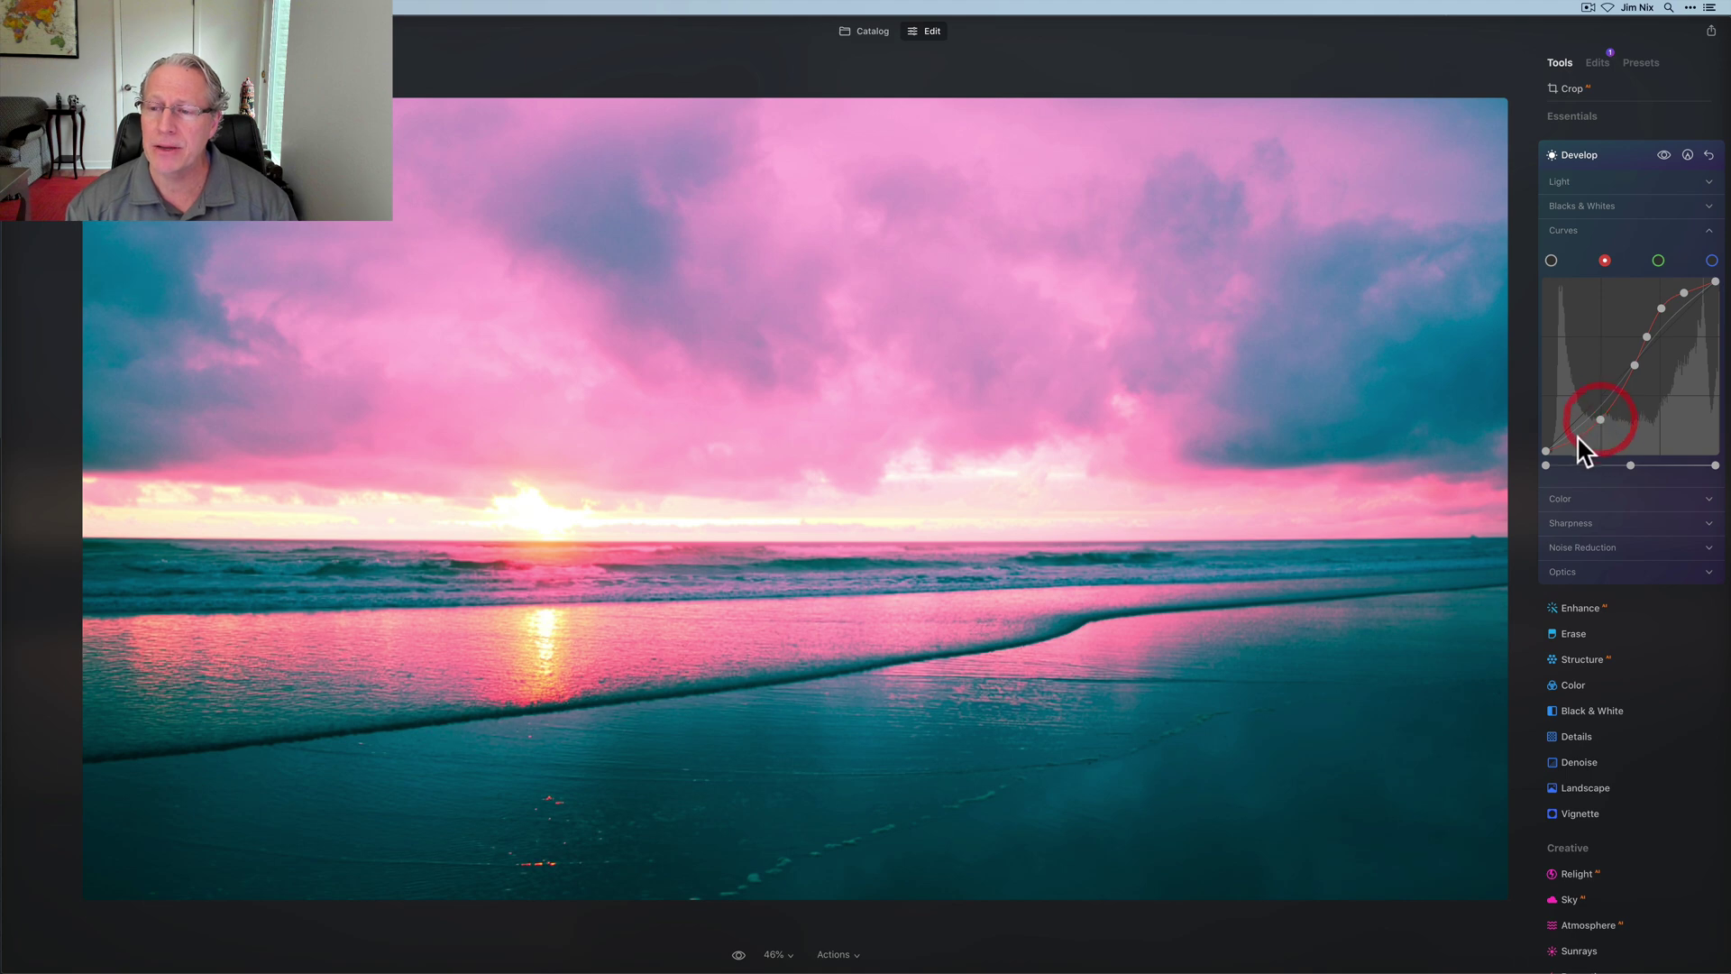
left_click(1622, 395)
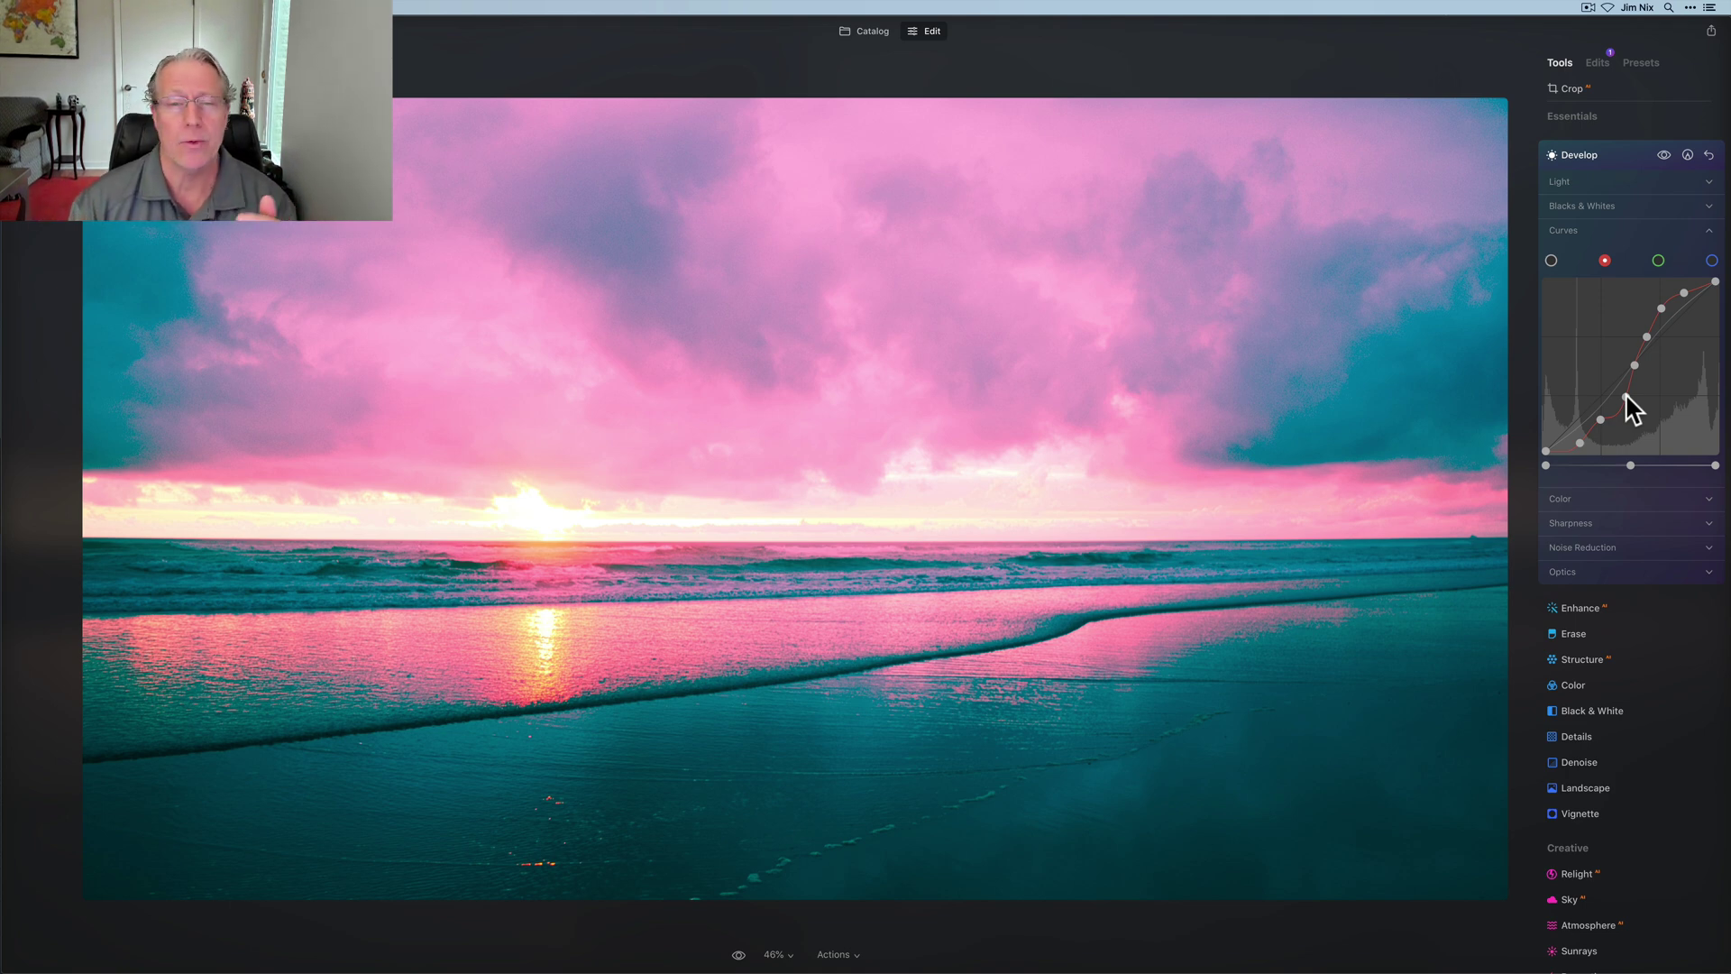
- Delete the red curve's points one by one to straighten it back to the diagonal
left_click(1582, 440)
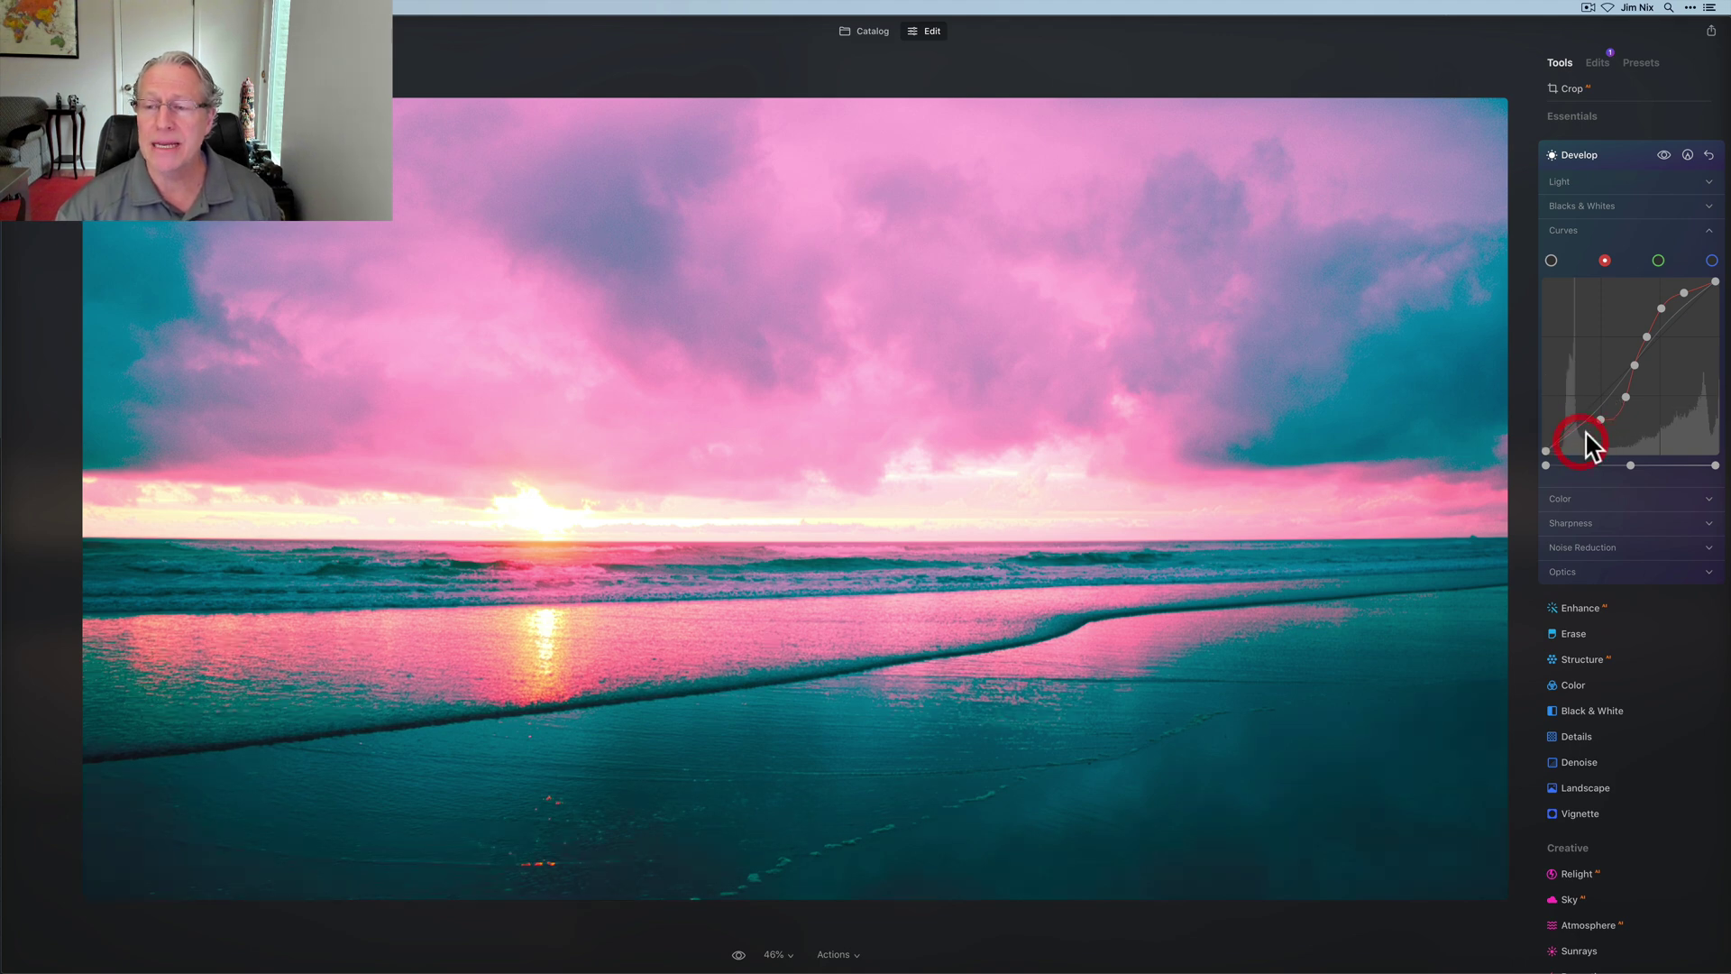
left_click(1601, 419)
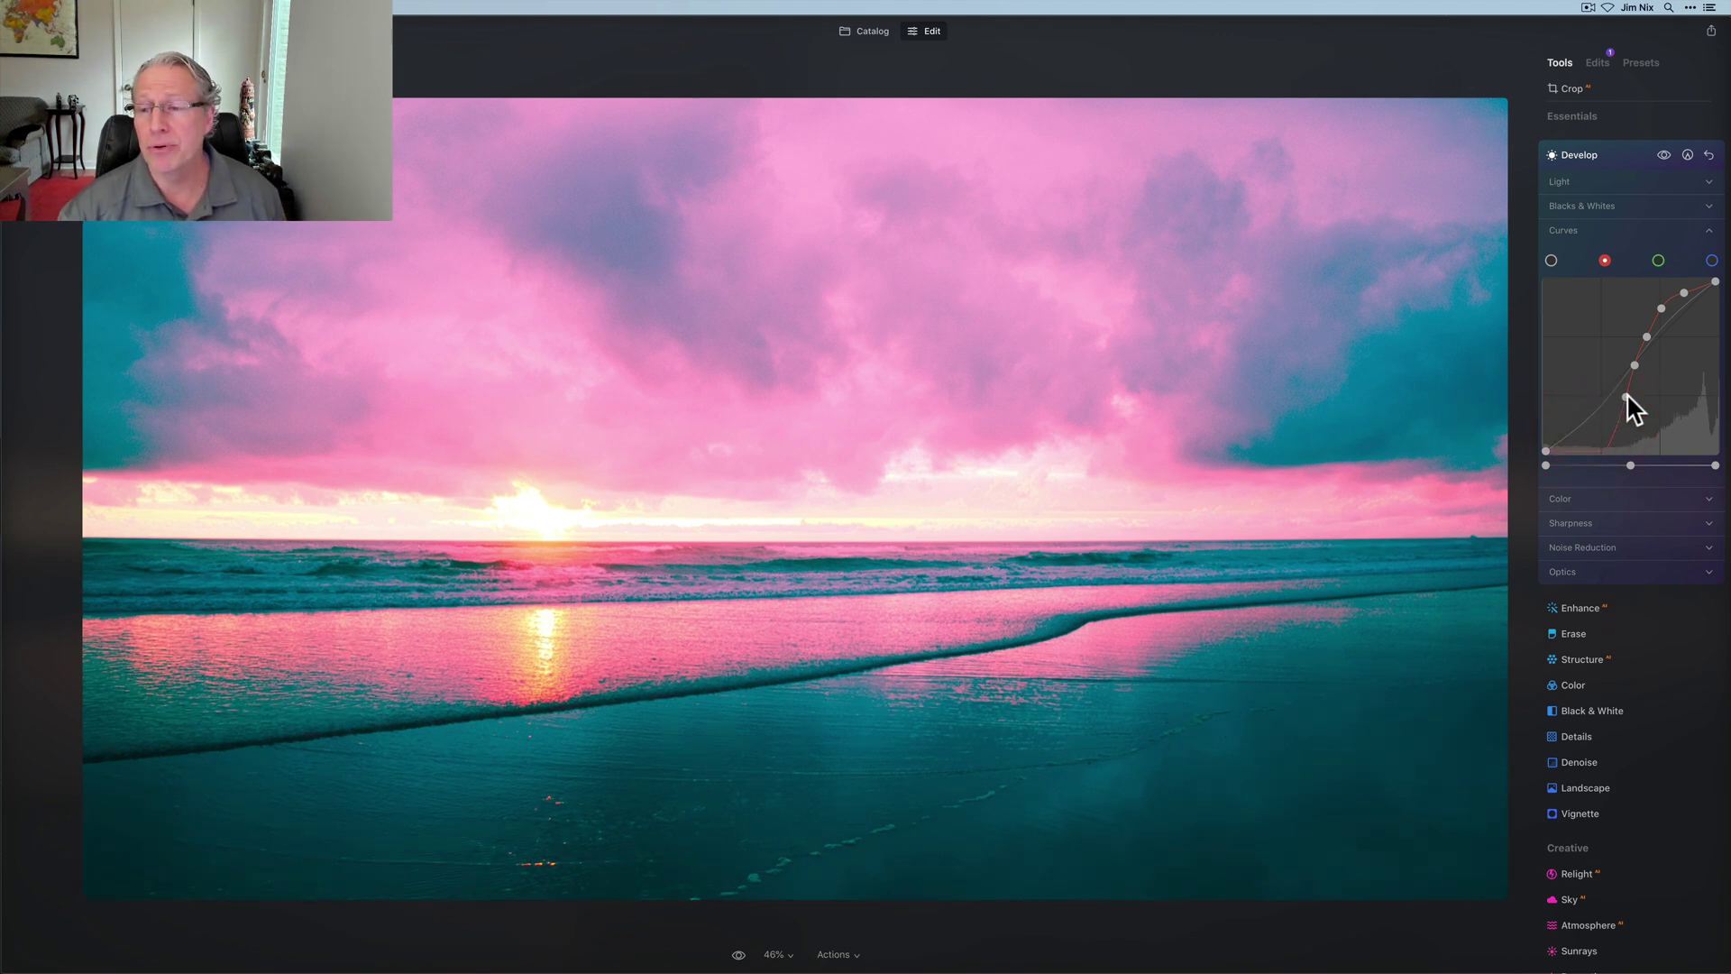
double_click(1627, 394)
double_click(1634, 364)
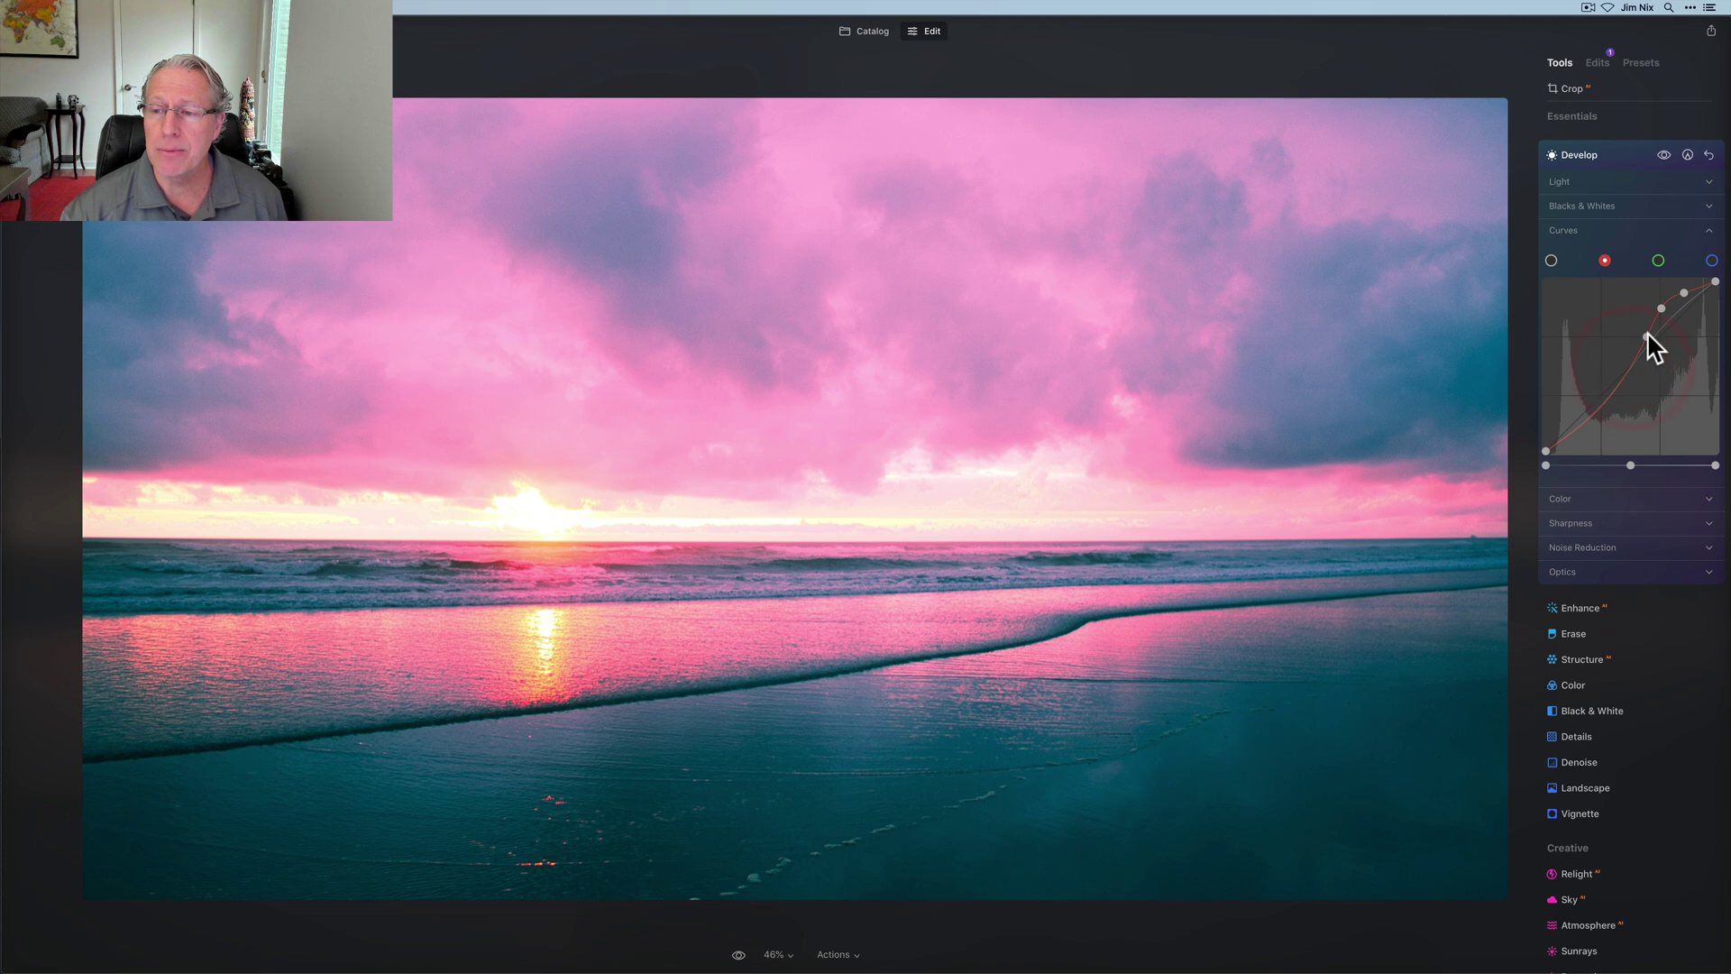
double_click(1646, 337)
double_click(1662, 308)
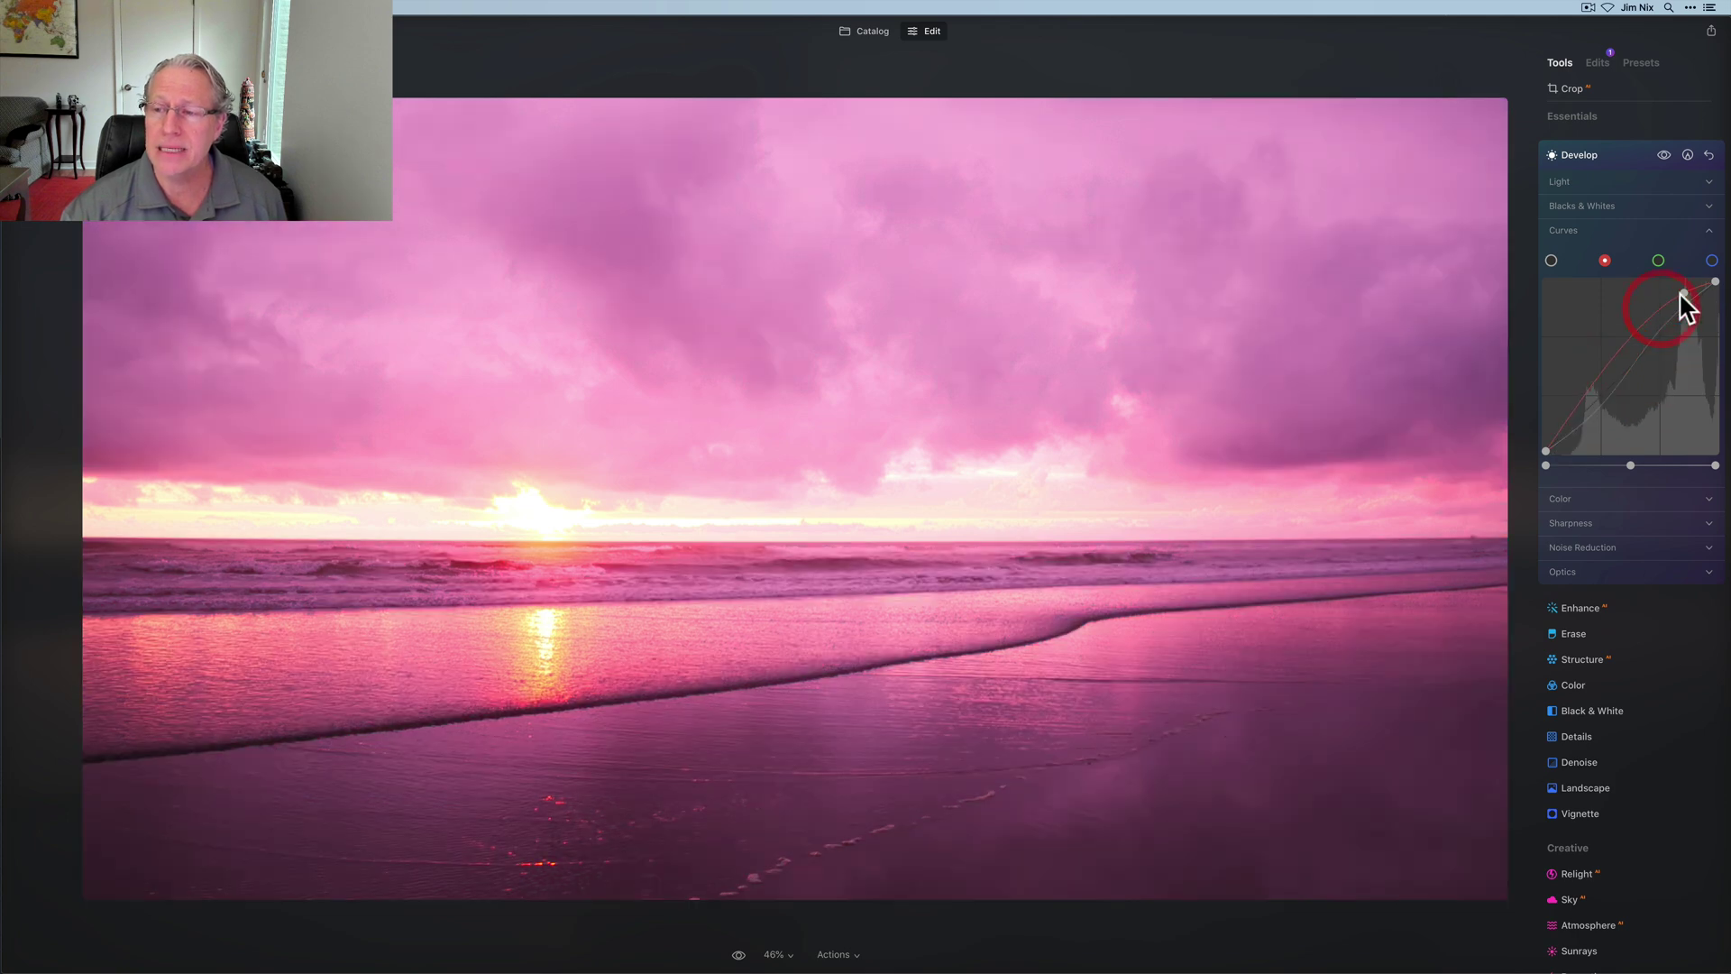
double_click(1686, 295)
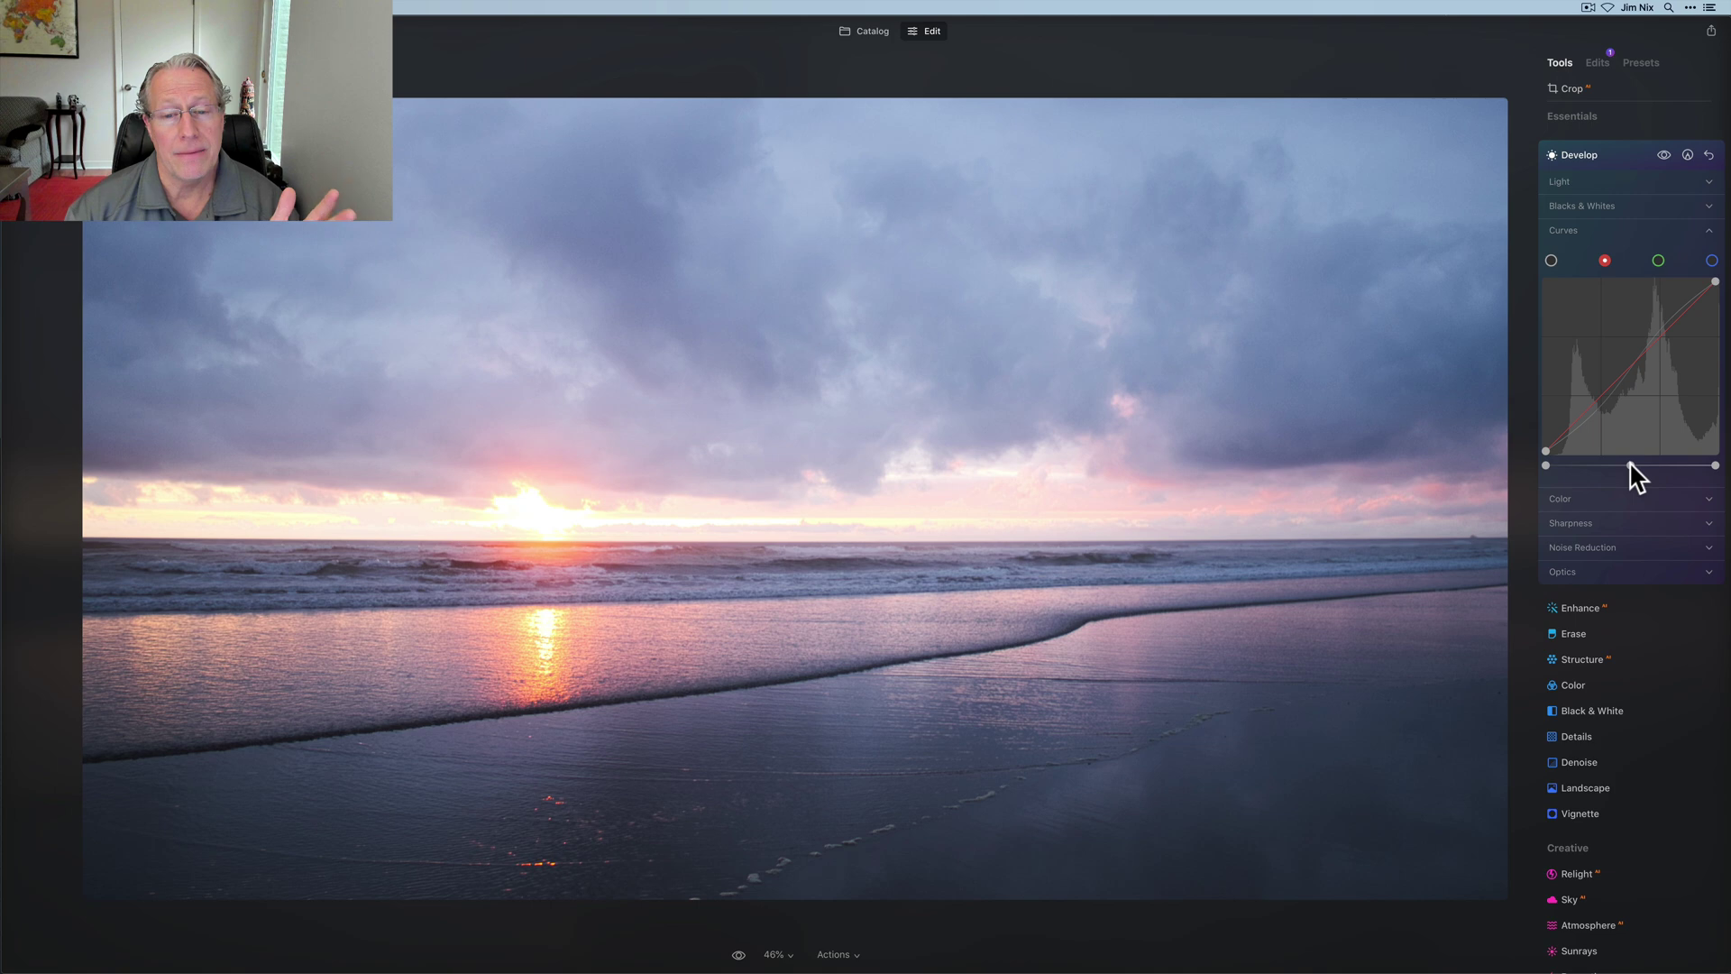
- Shift the red midtone balance right and left, then reset it to neutral
left_click_drag(1633, 467, 1650, 468)
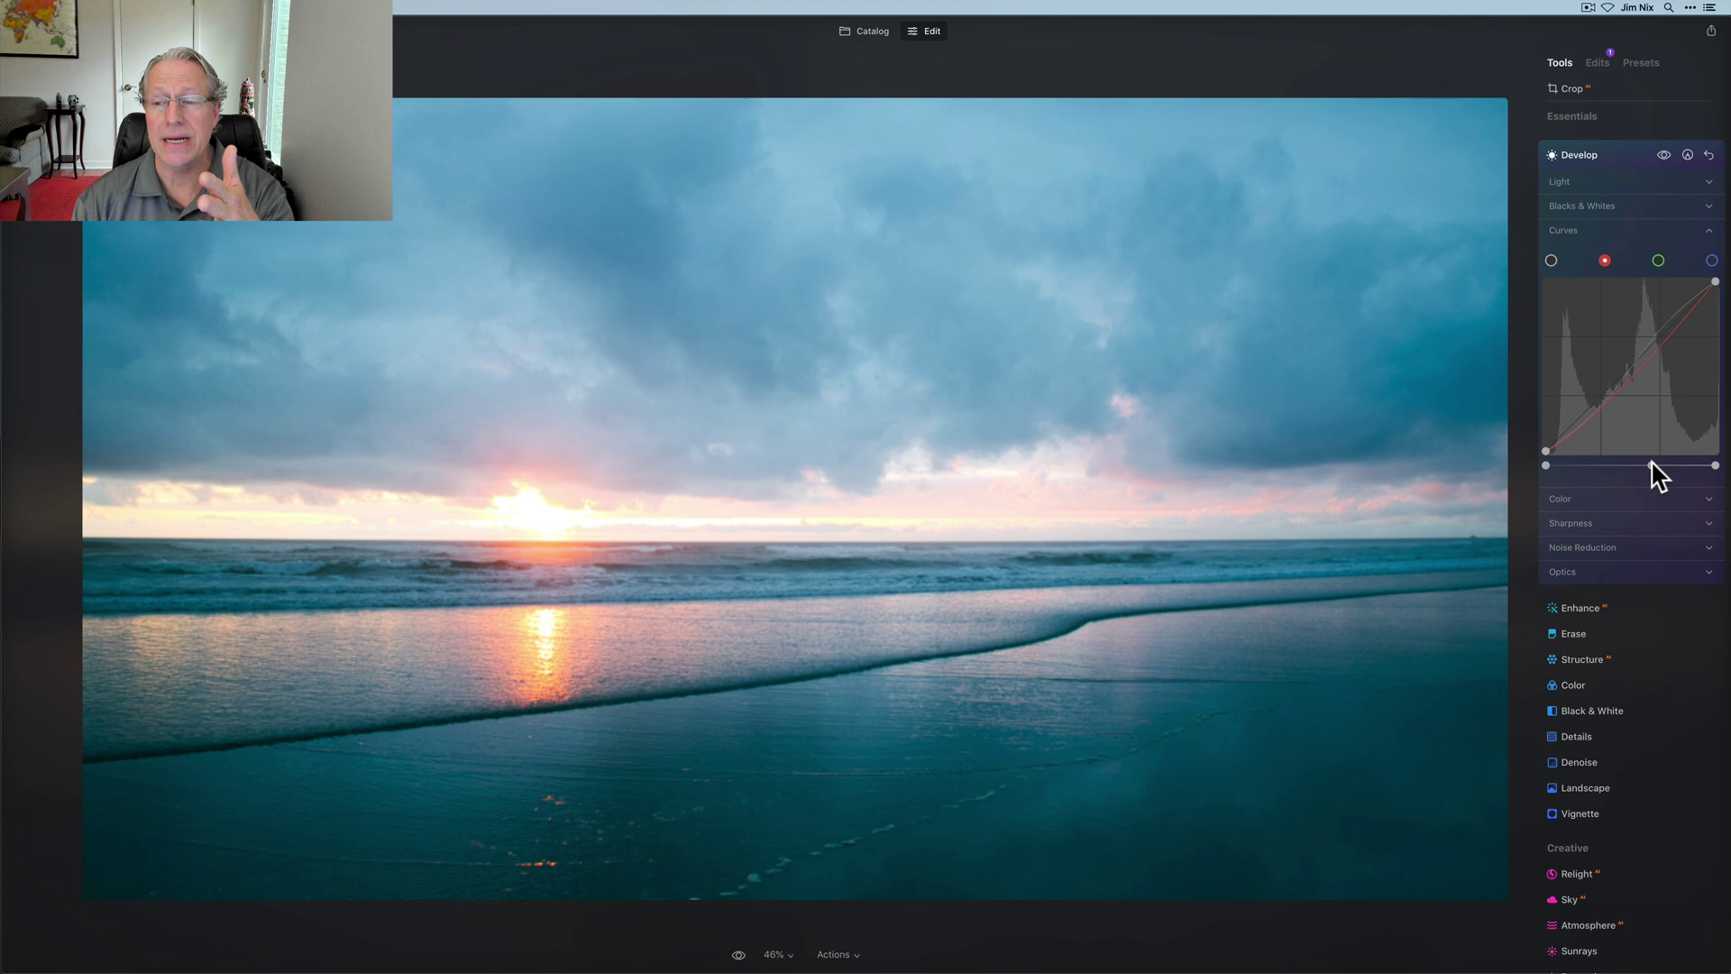
left_click_drag(1652, 465, 1628, 466)
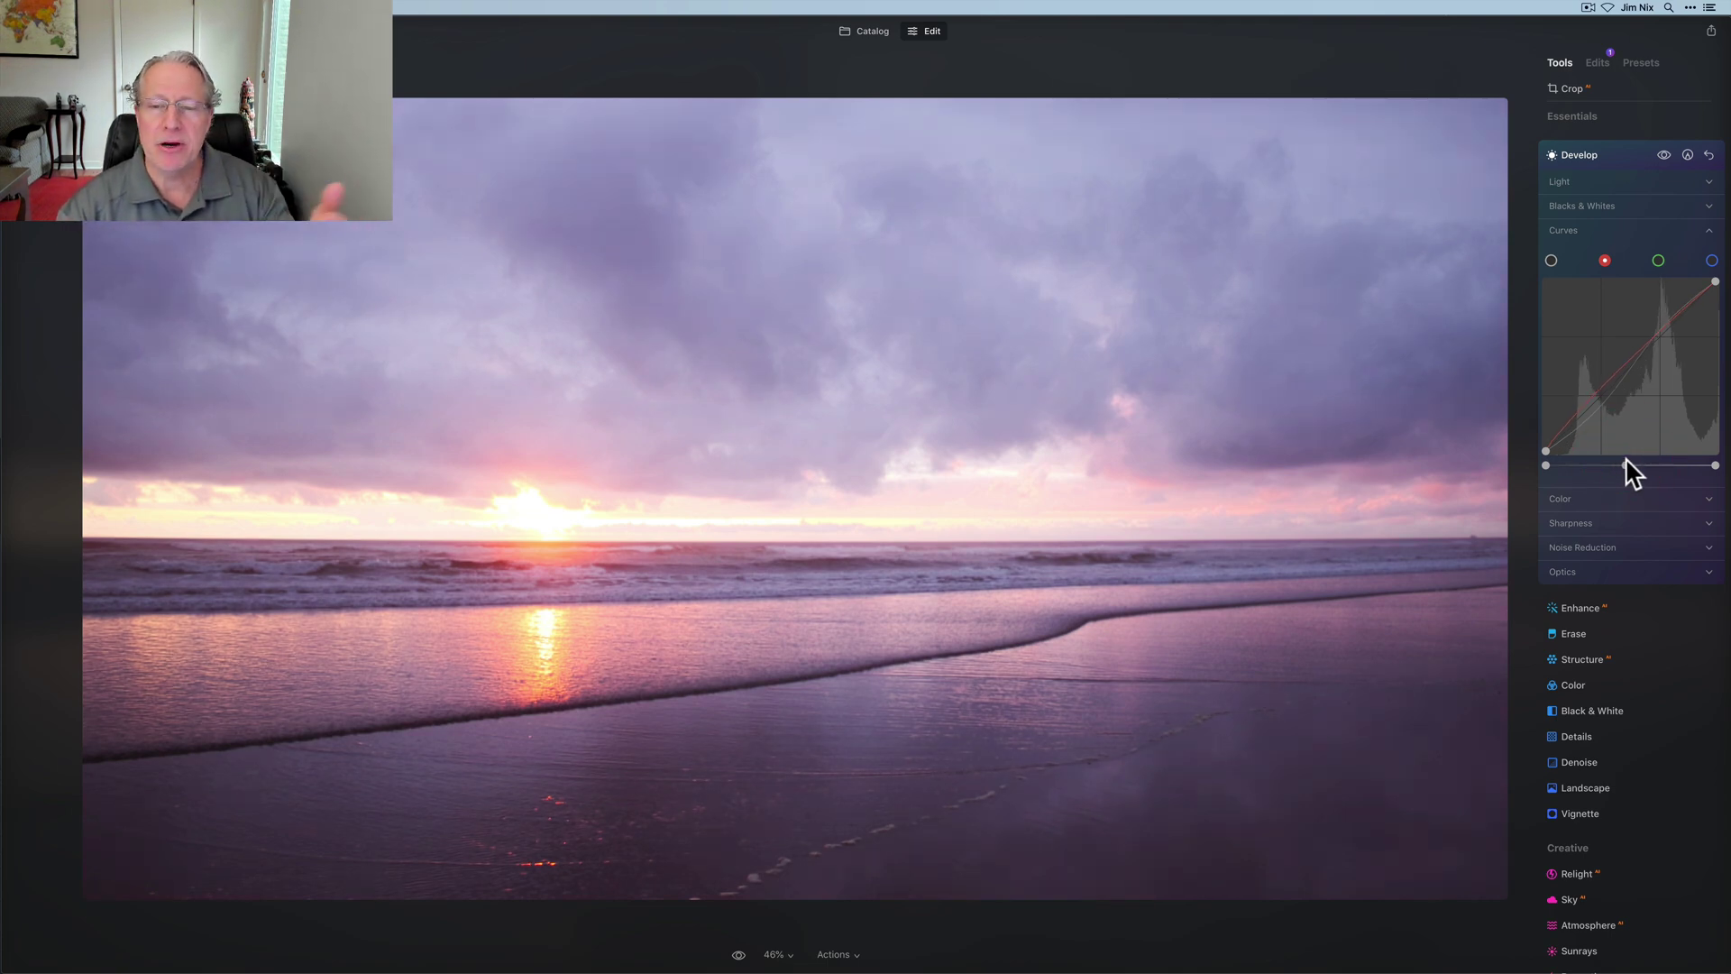
double_click(1629, 466)
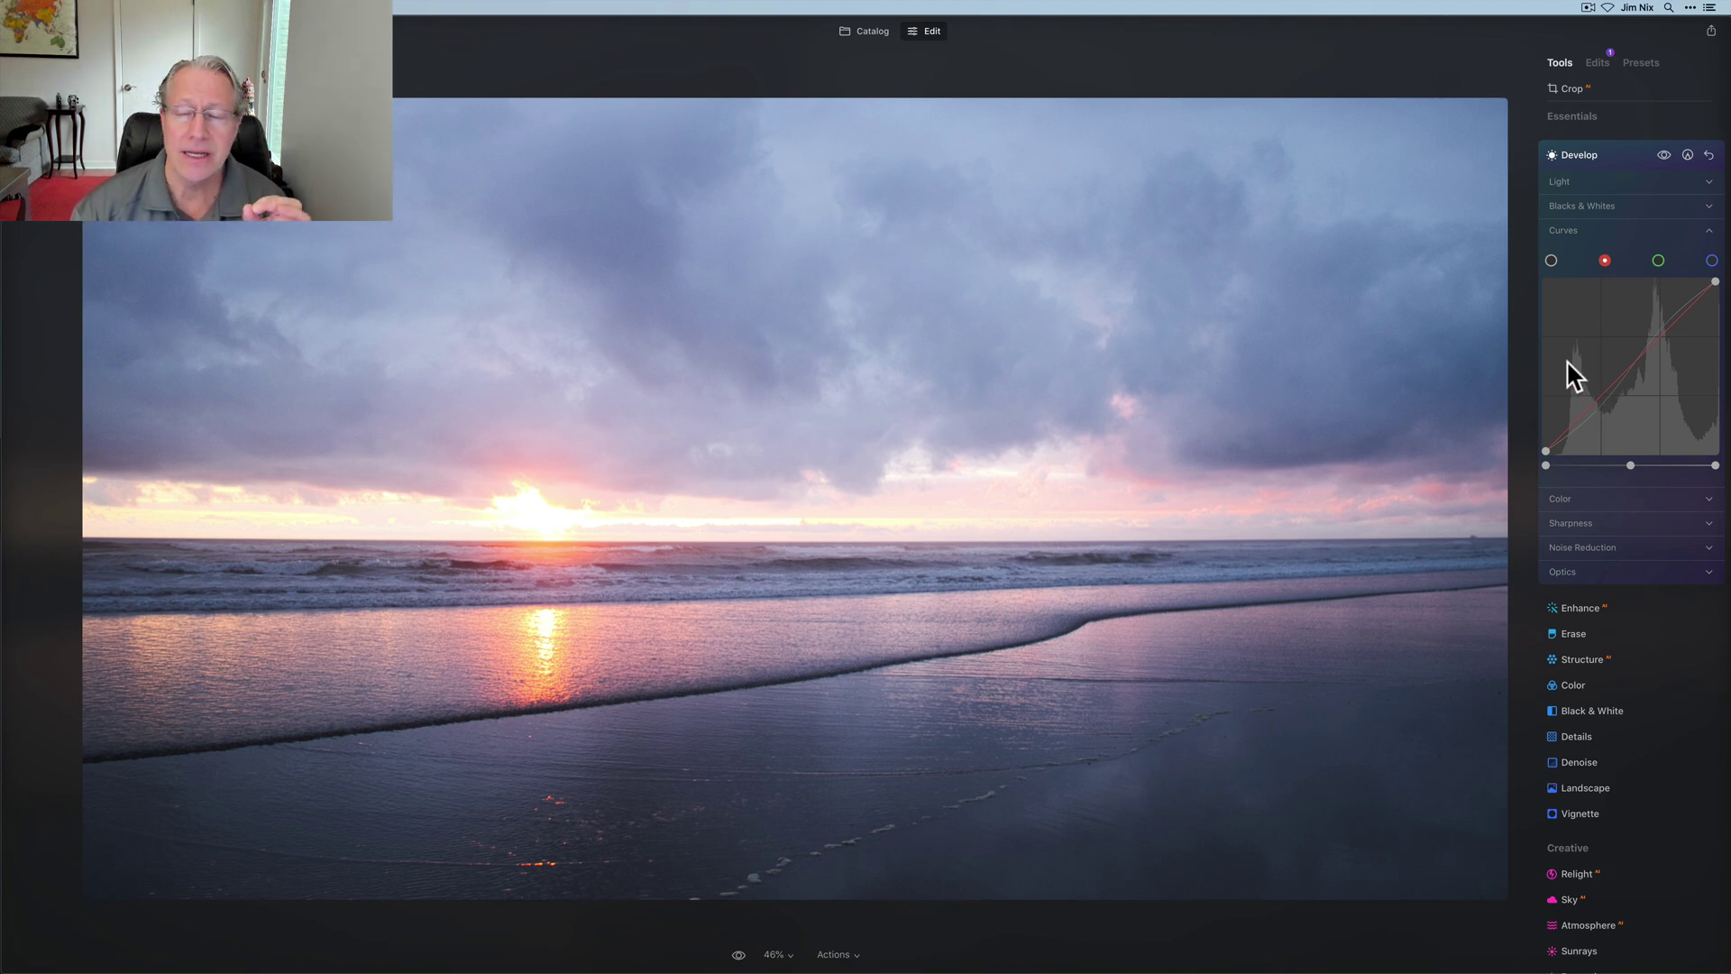
- On the green channel, trial midtone shifts right and left, then reset to a straight diagonal
left_click(1658, 260)
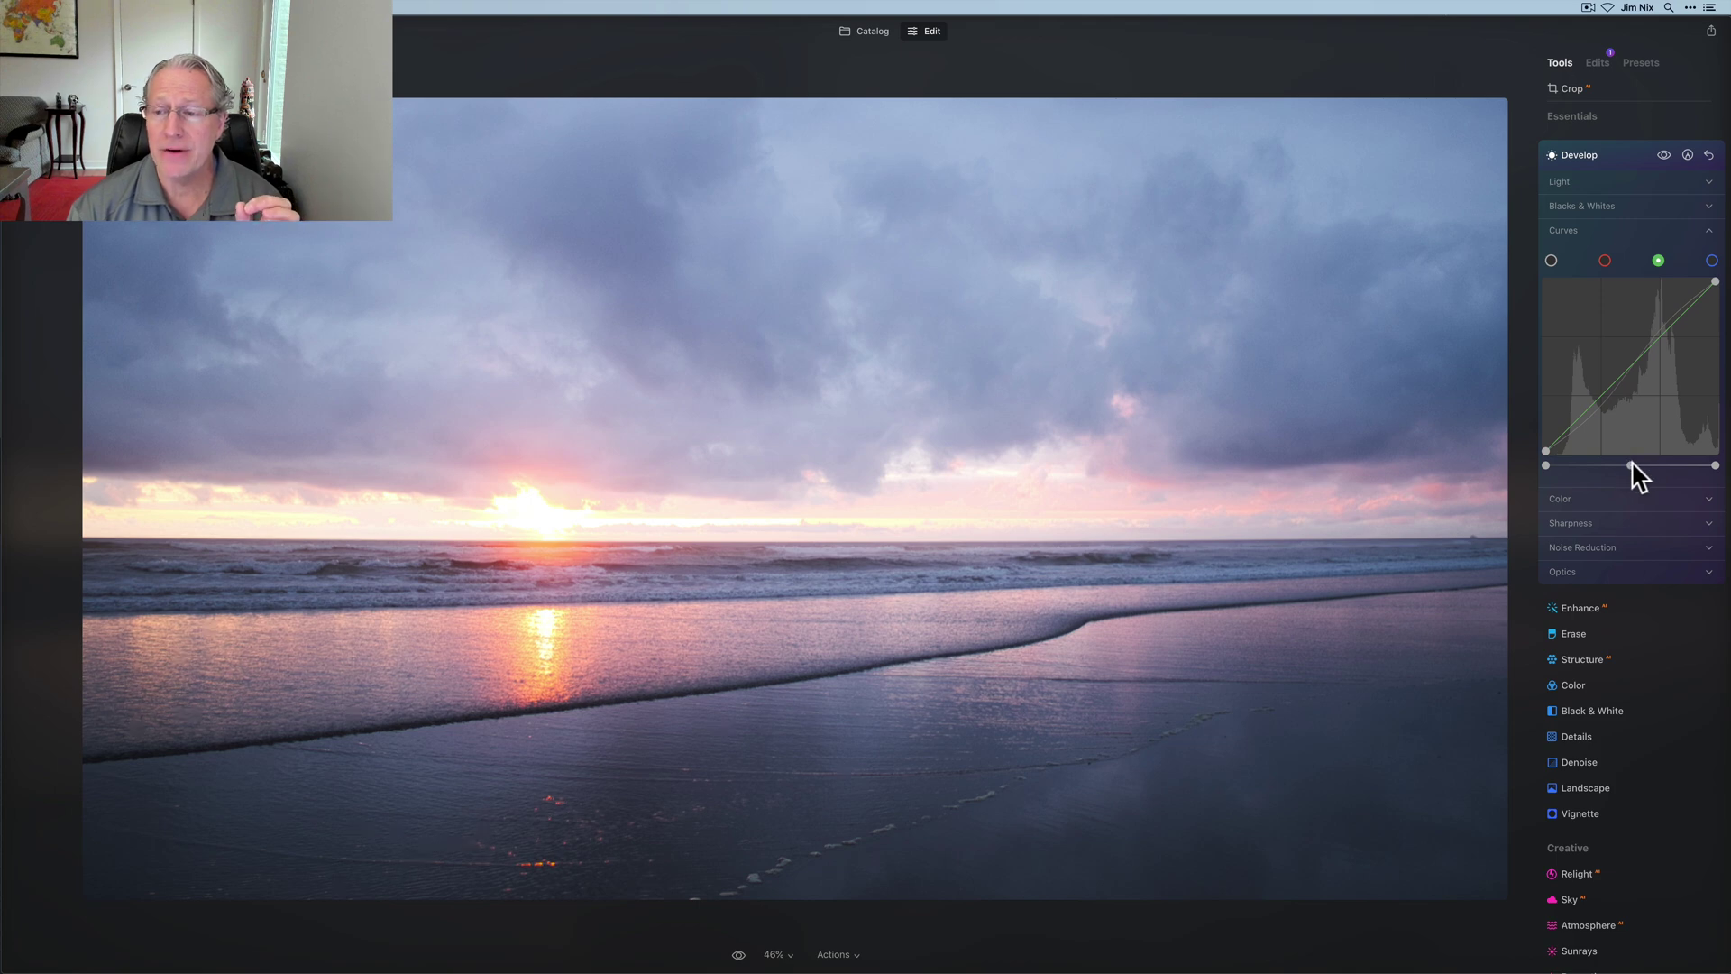
left_click_drag(1634, 467, 1668, 474)
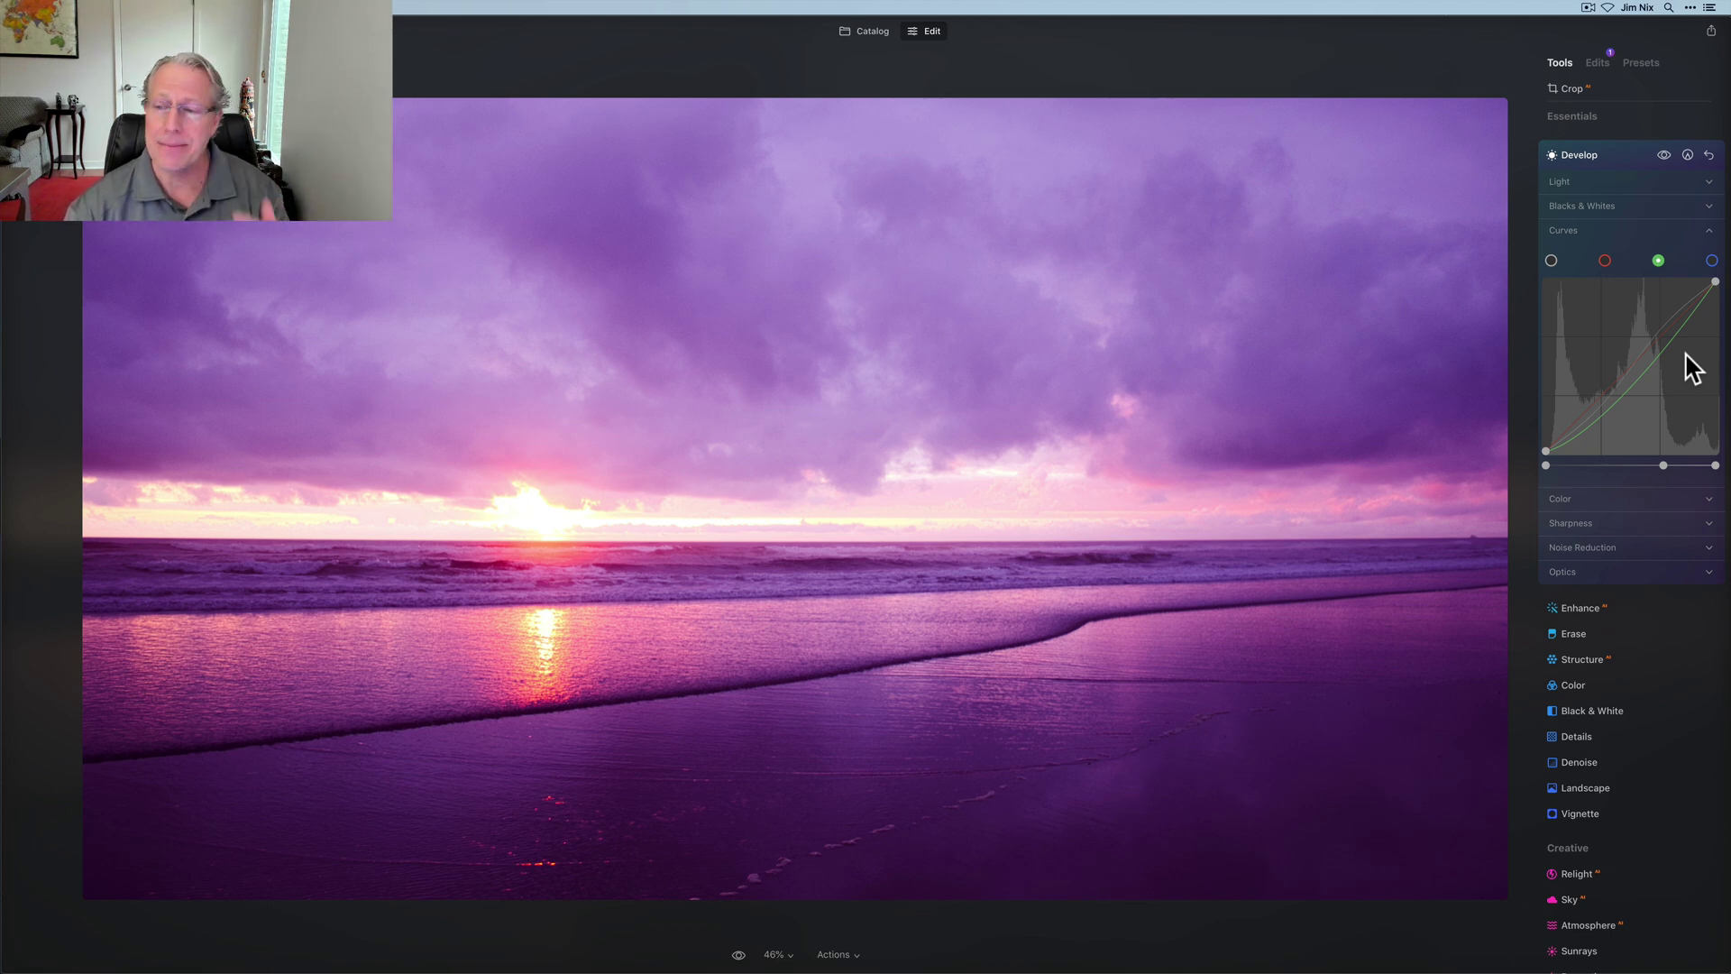
left_click_drag(1664, 466, 1616, 467)
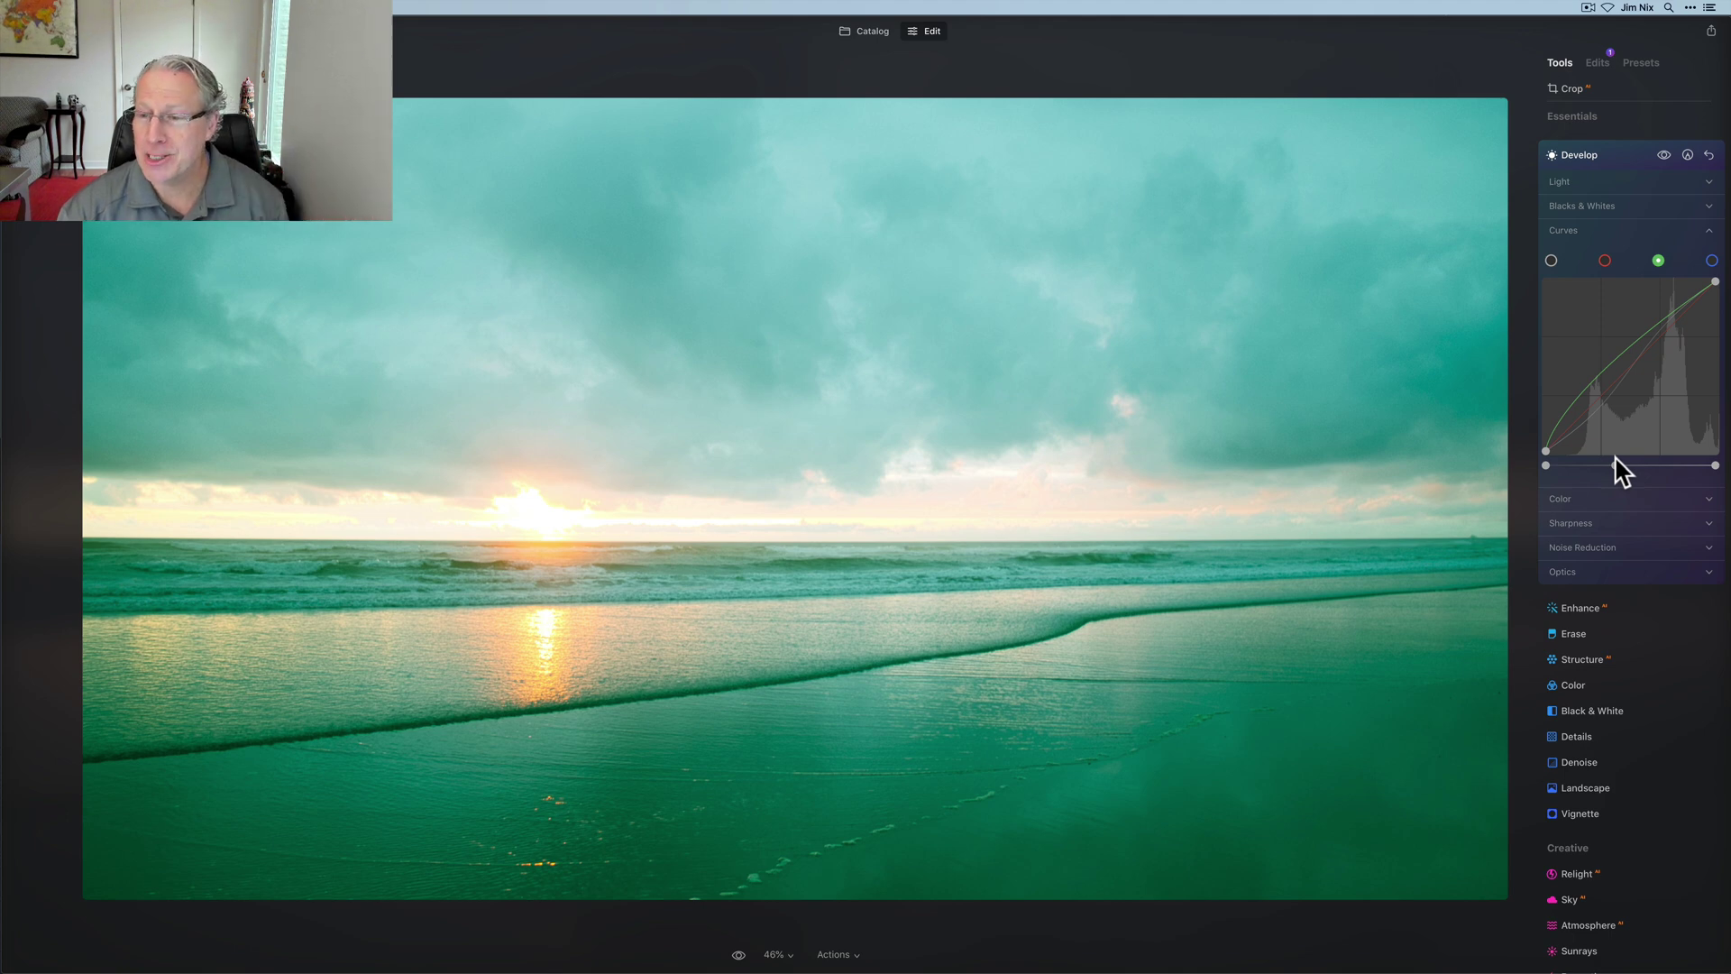
double_click(1617, 467)
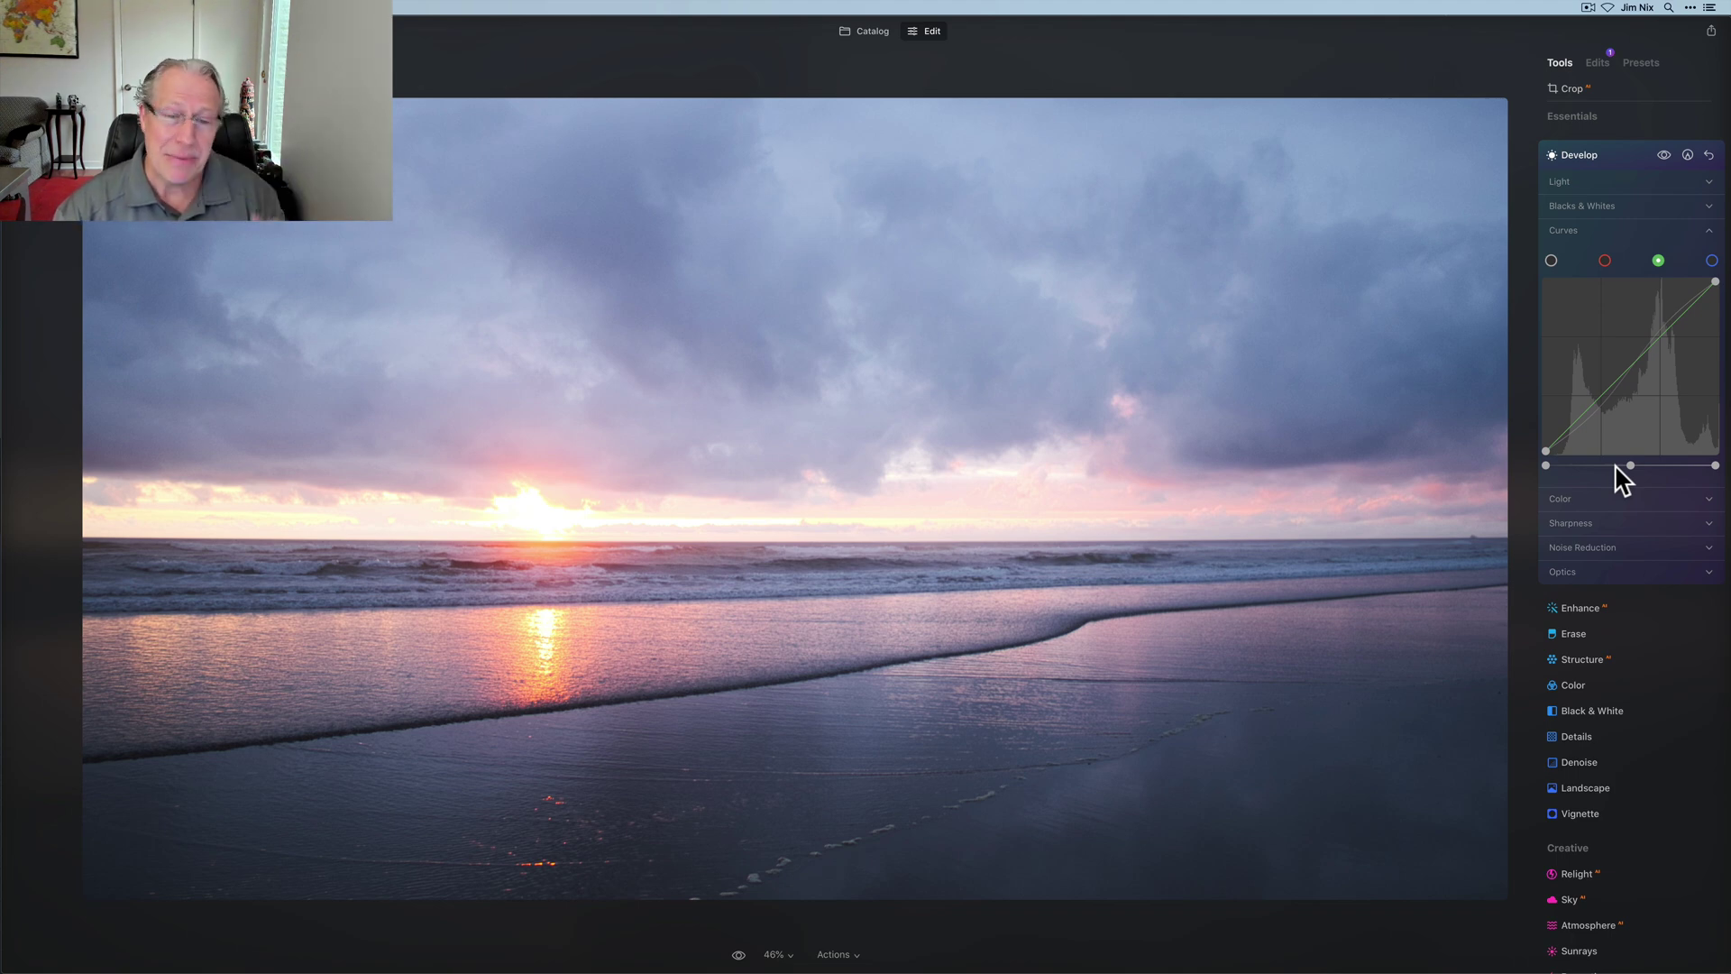
left_click(1631, 366)
left_click(1576, 422)
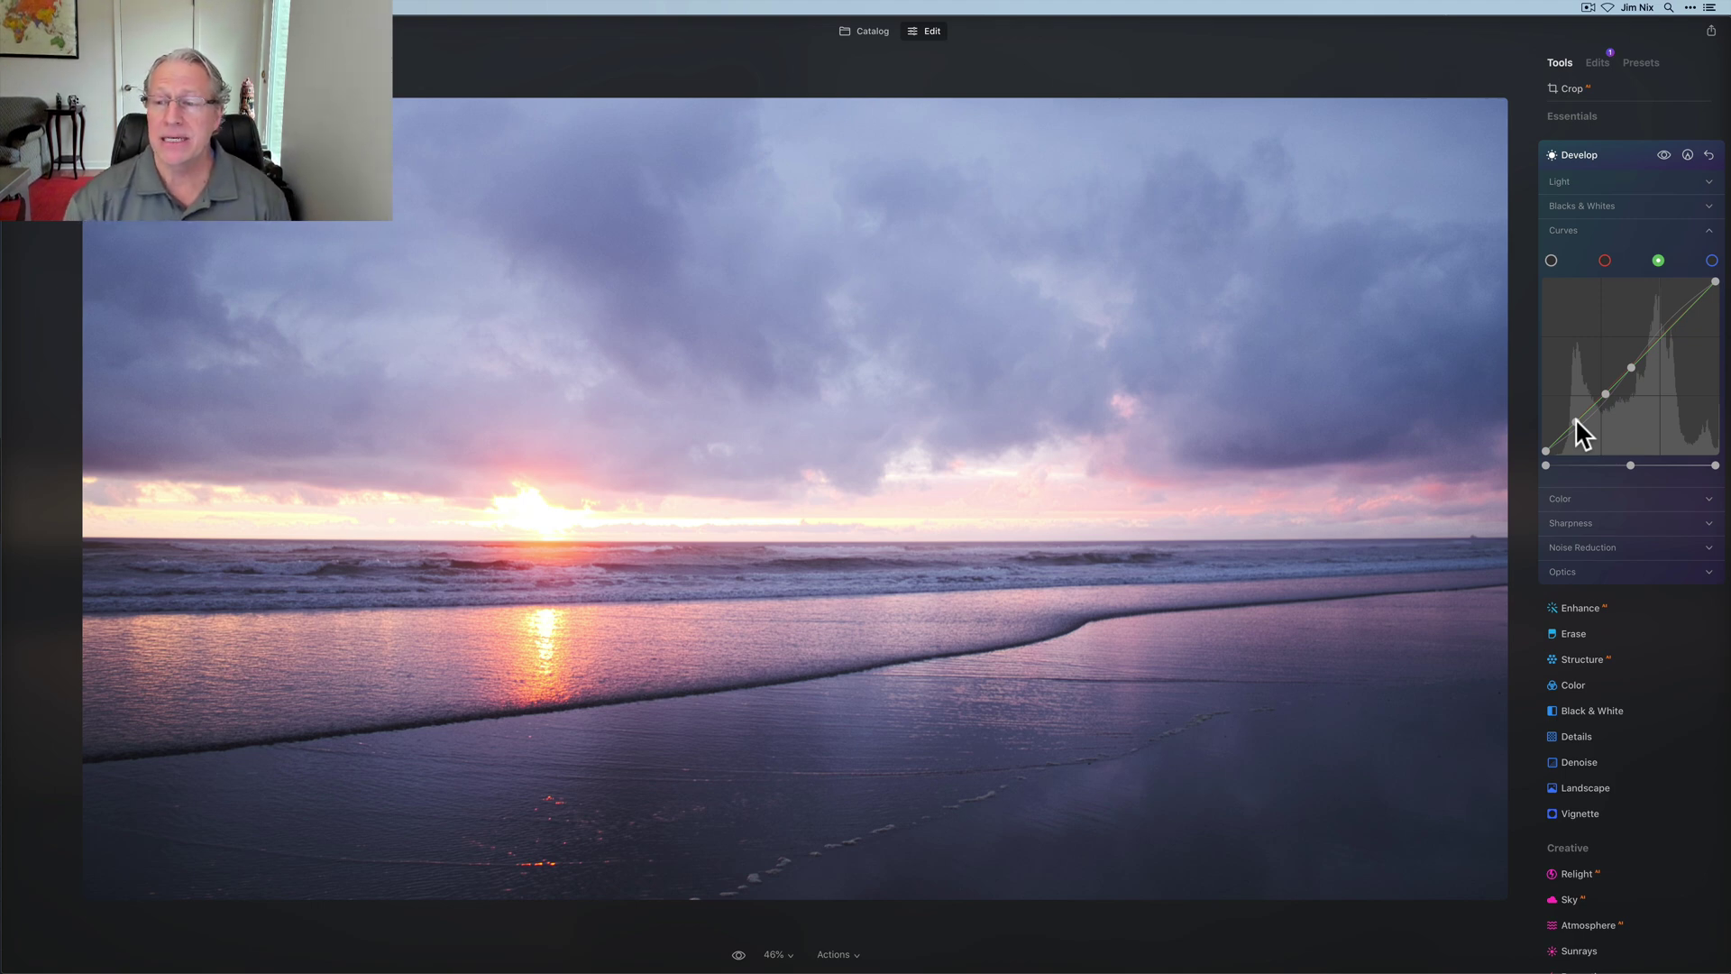
left_click(1576, 420)
left_click_drag(1606, 395, 1685, 345)
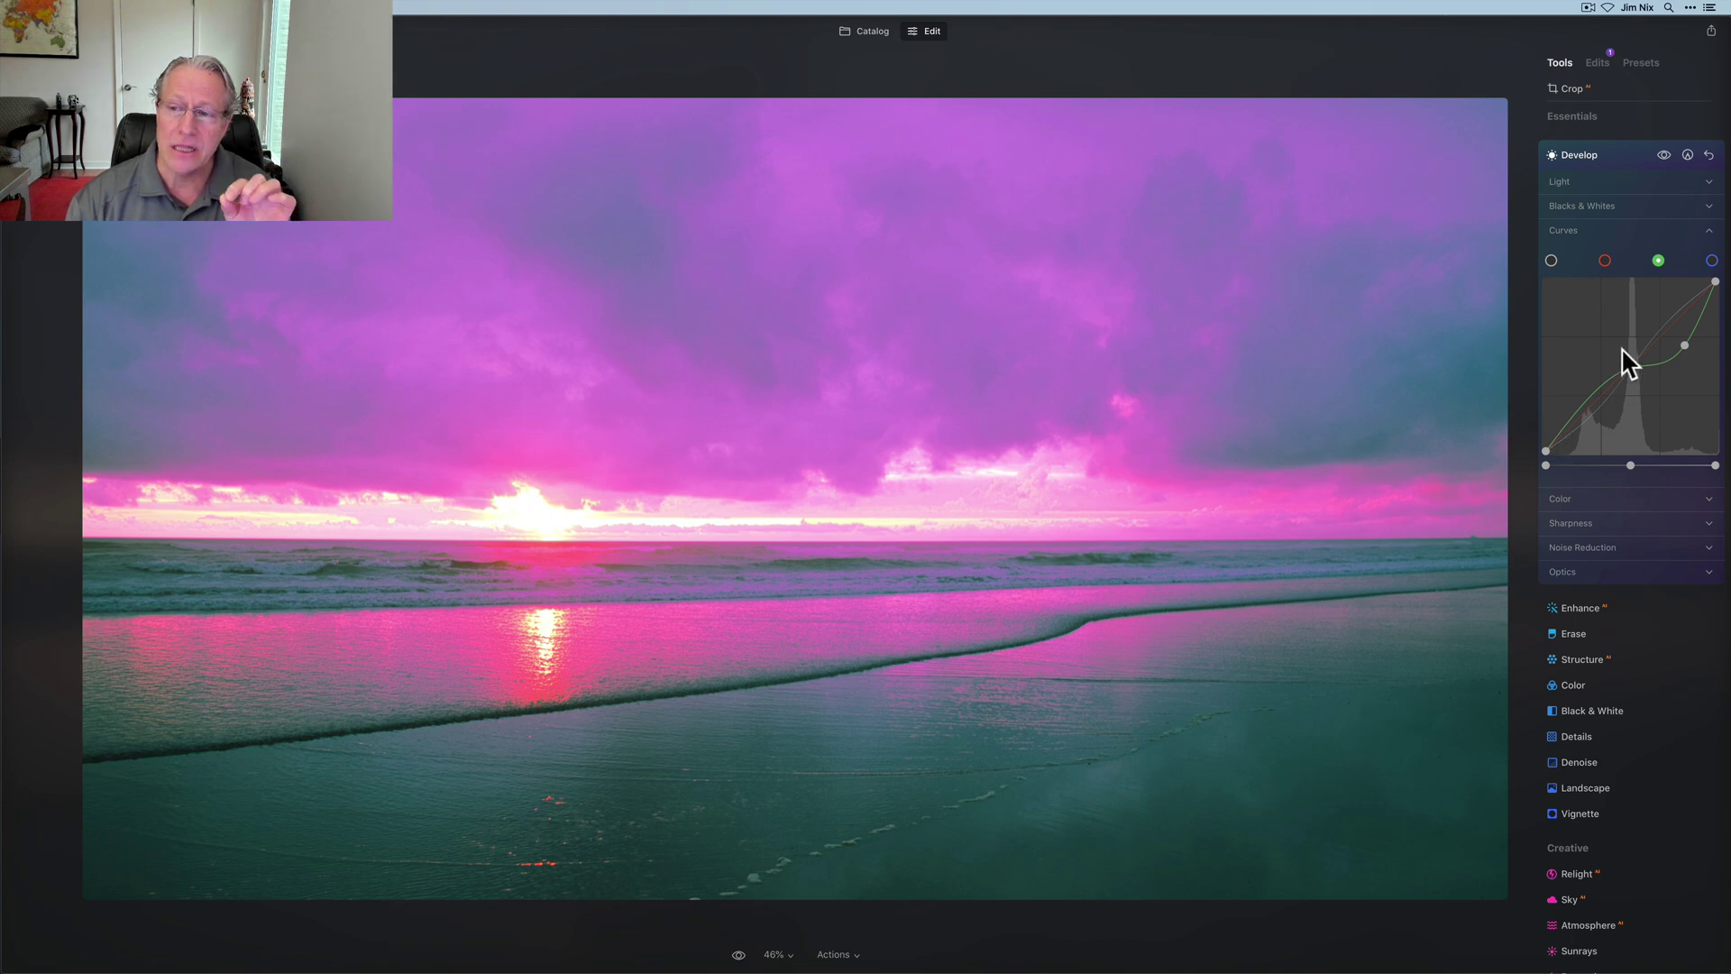
left_click(1631, 367)
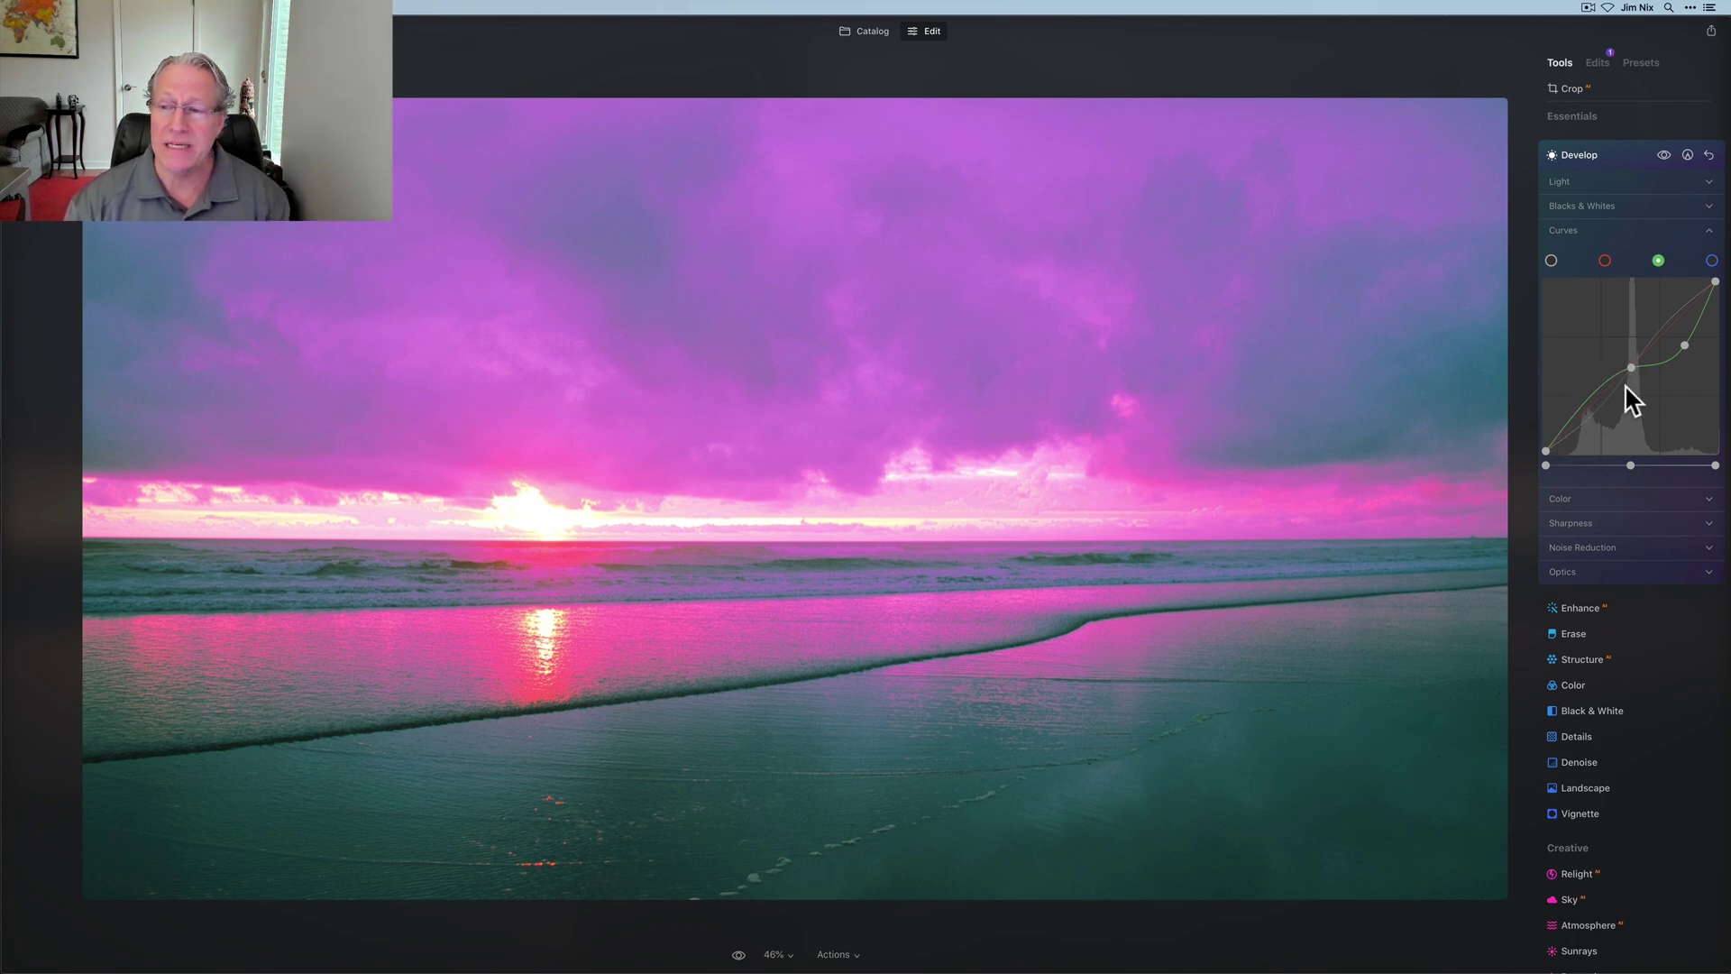
double_click(1684, 346)
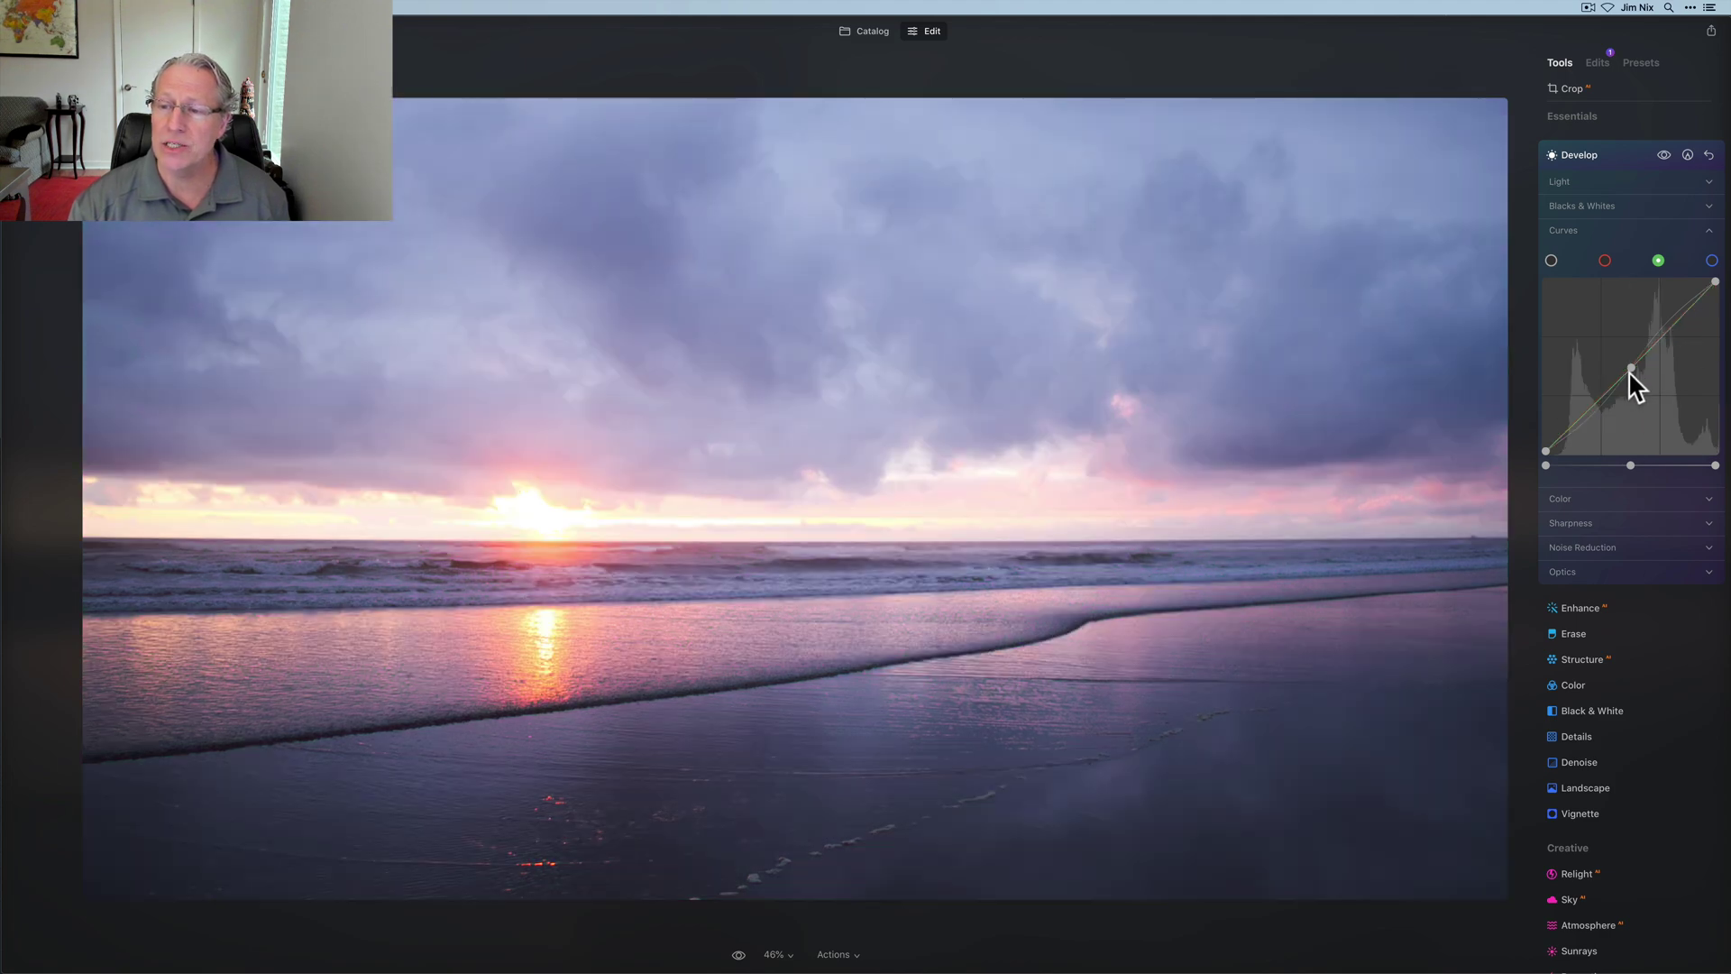
- Anchor the green curve with points from the shadows up to the highlights
left_click(1605, 394)
left_click(1578, 419)
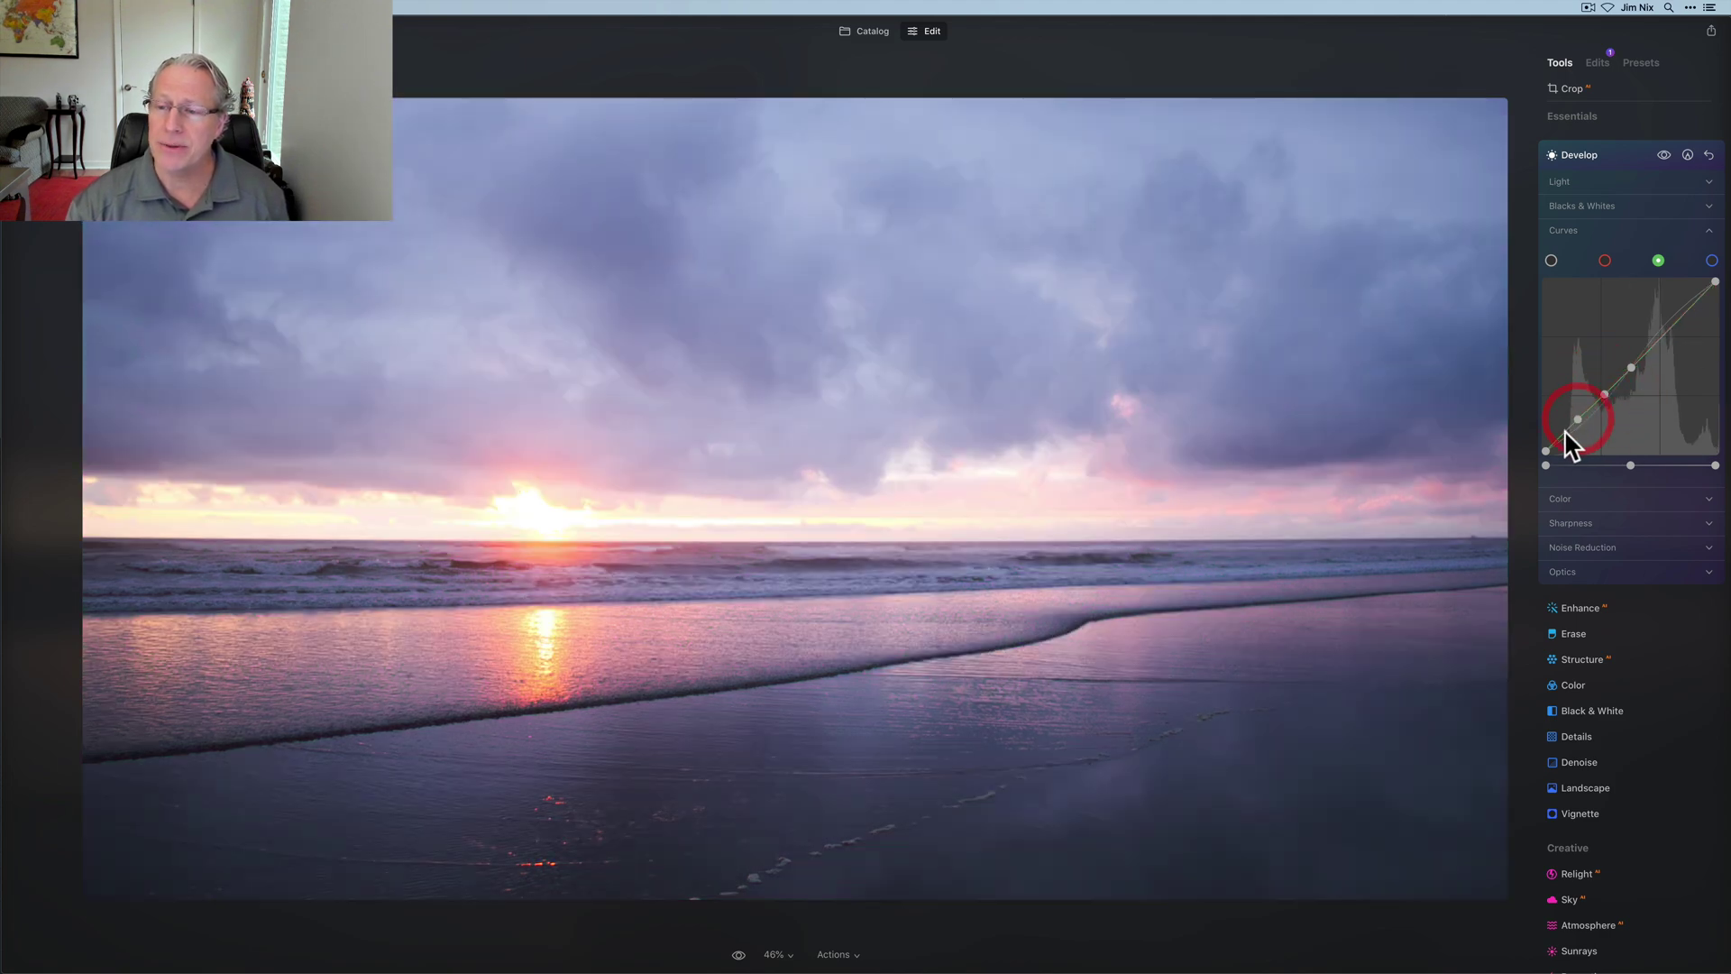
left_click(1558, 435)
left_click(1557, 437)
left_click(1562, 441)
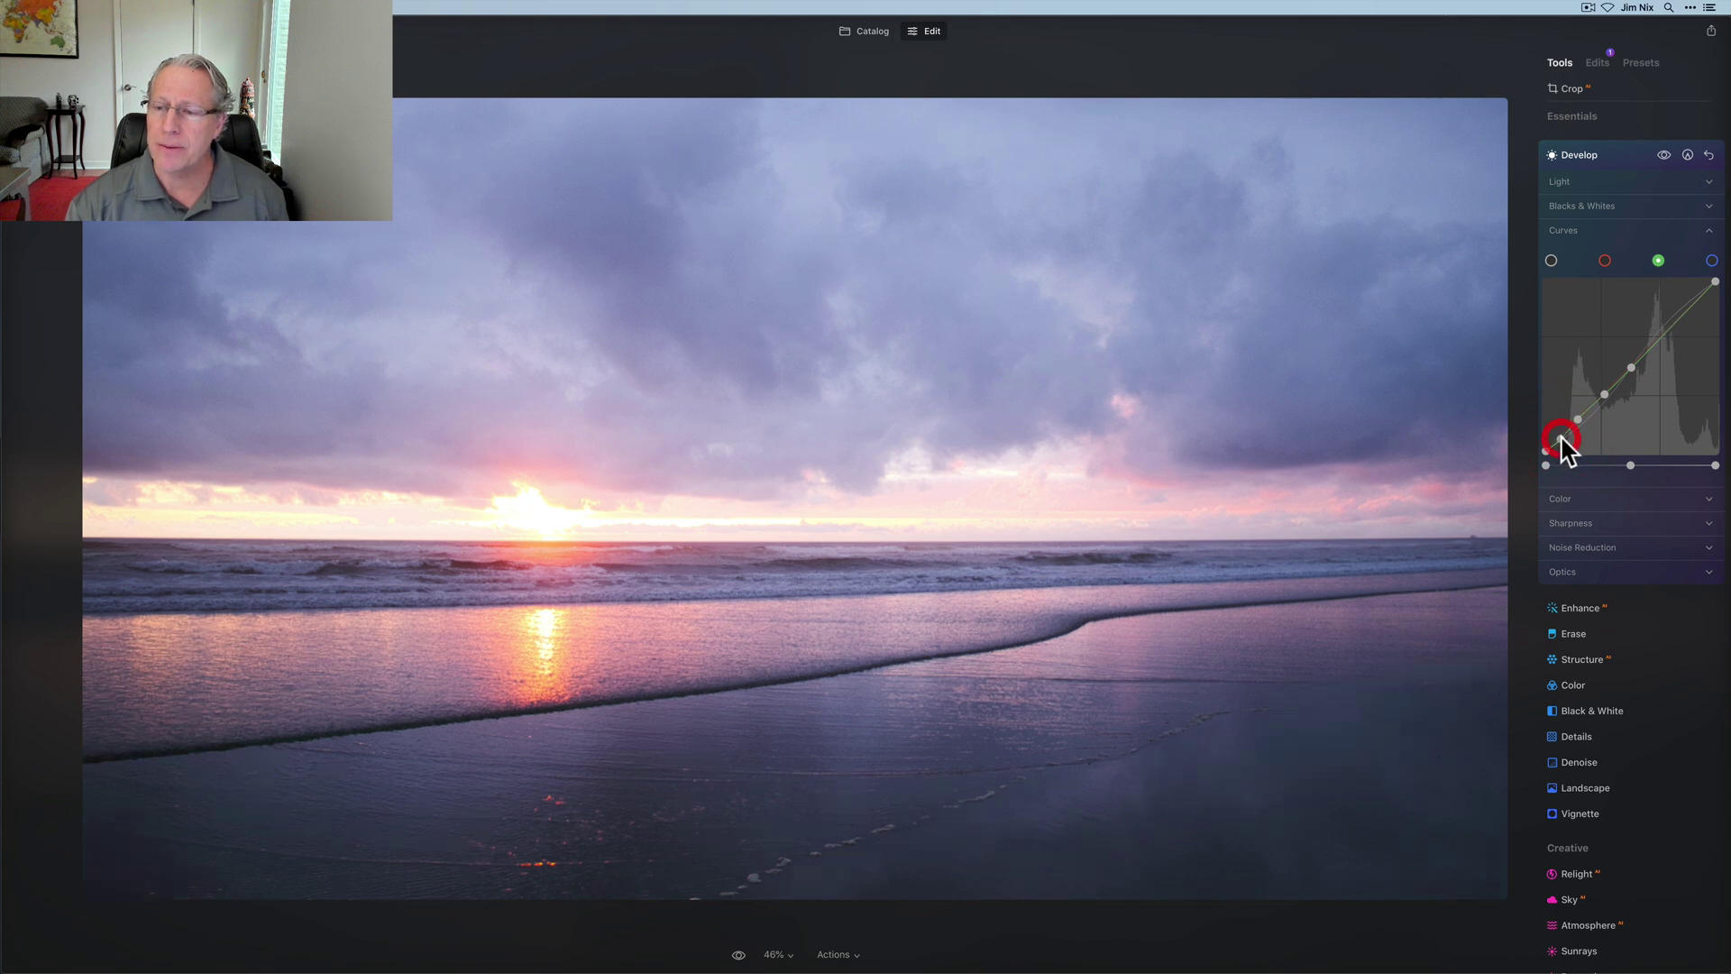
left_click(1620, 377)
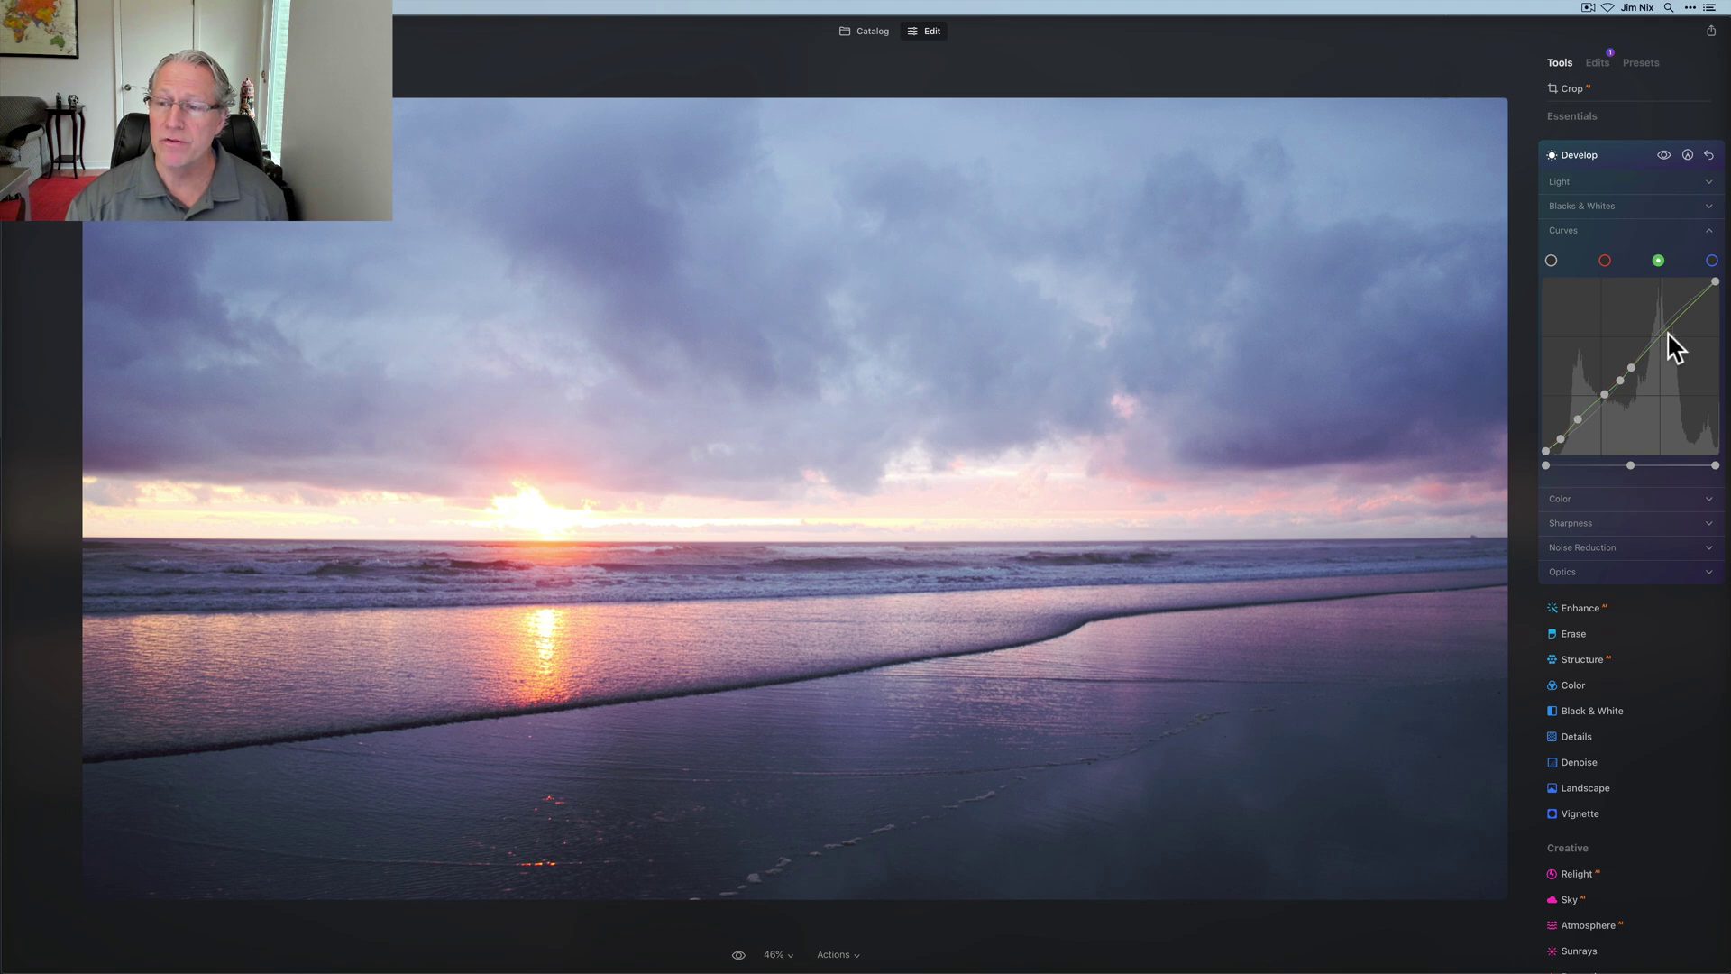
left_click(1646, 350)
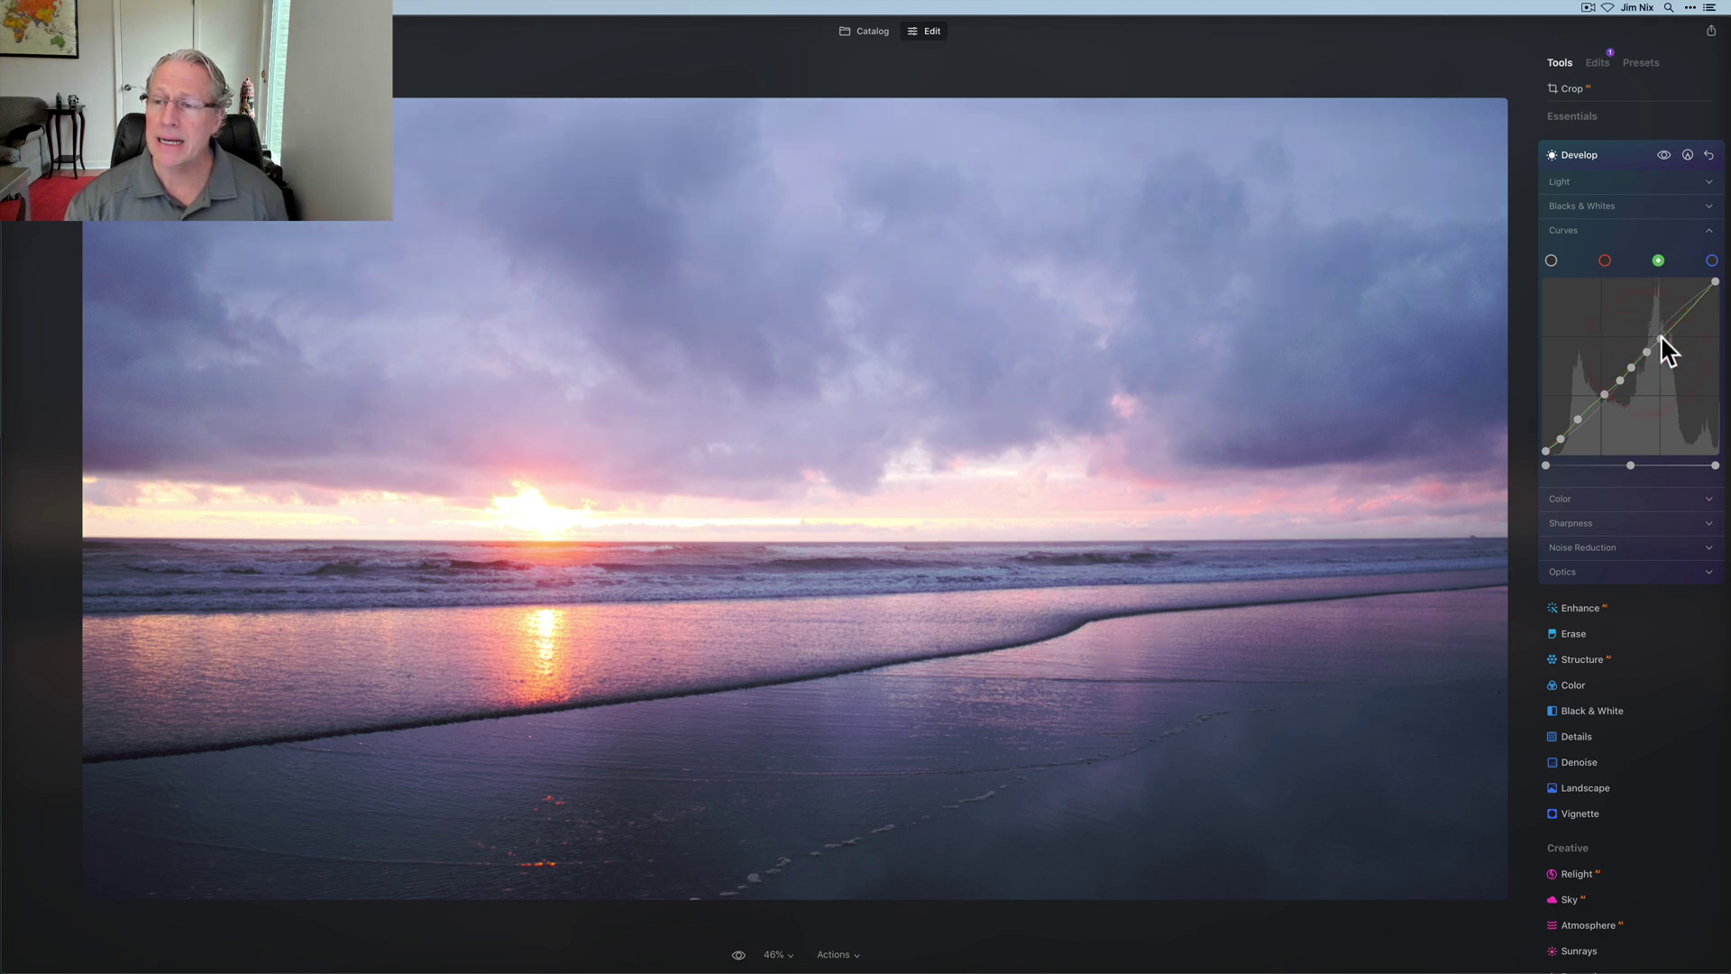
left_click(1661, 339)
left_click(1682, 317)
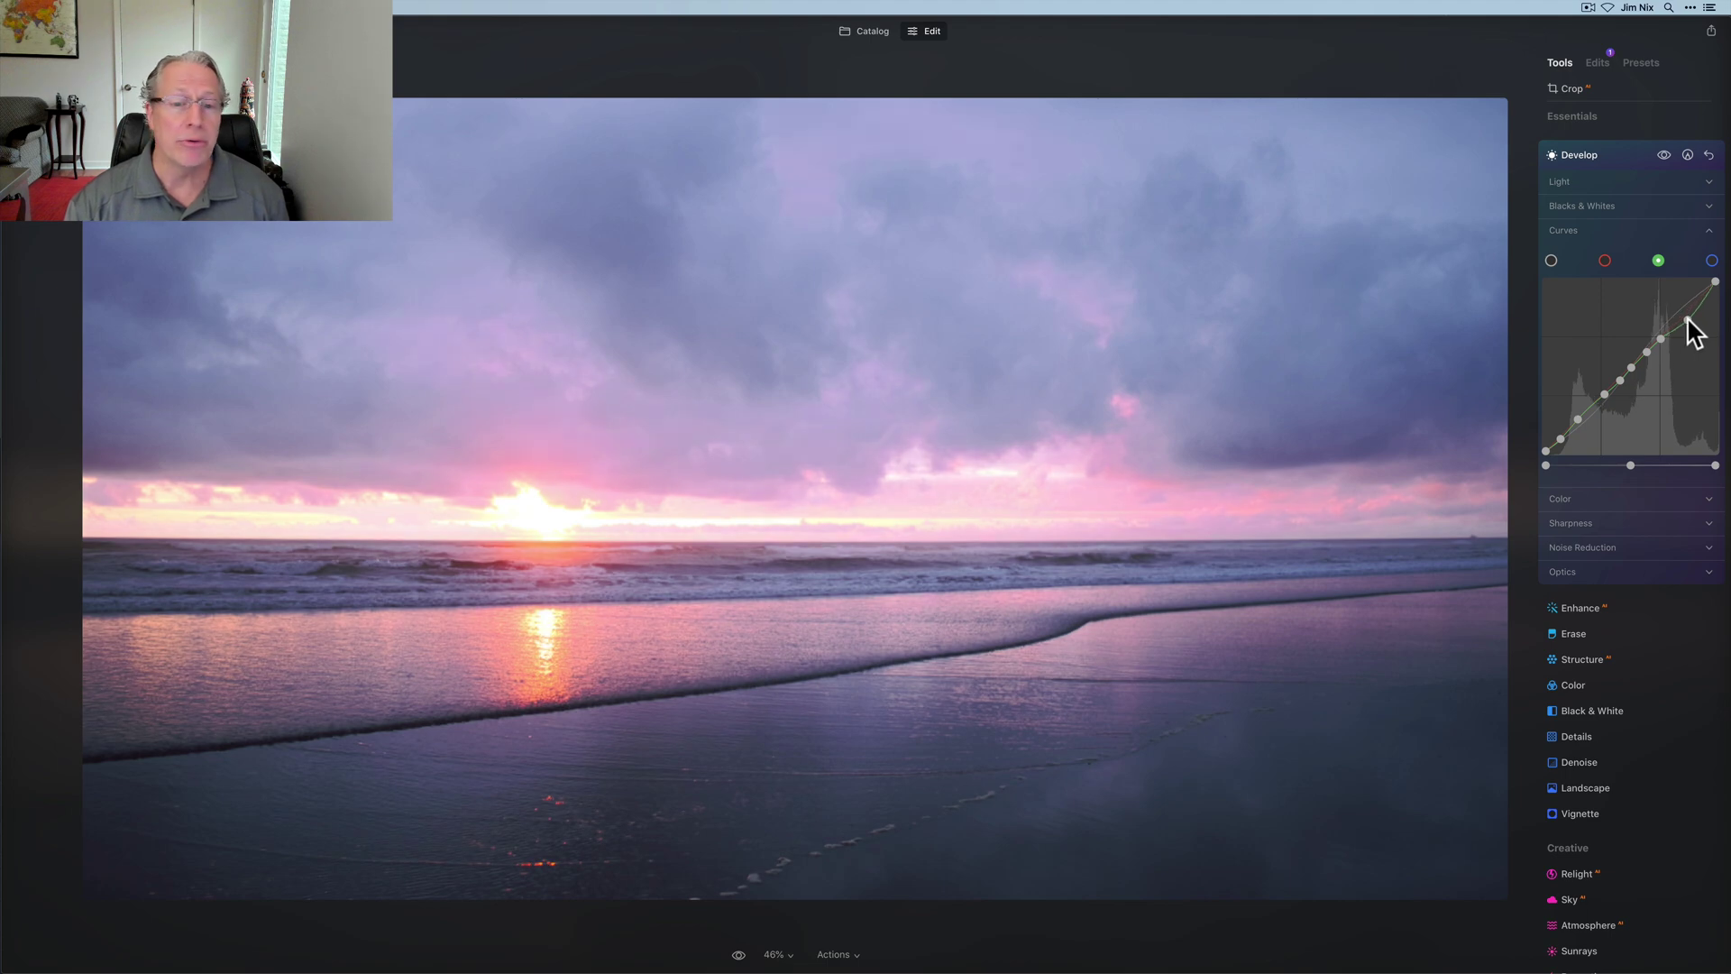
- Pull the upper green points slightly down for magenta, adding another upper point
left_click_drag(1685, 316, 1689, 321)
left_click(1689, 322)
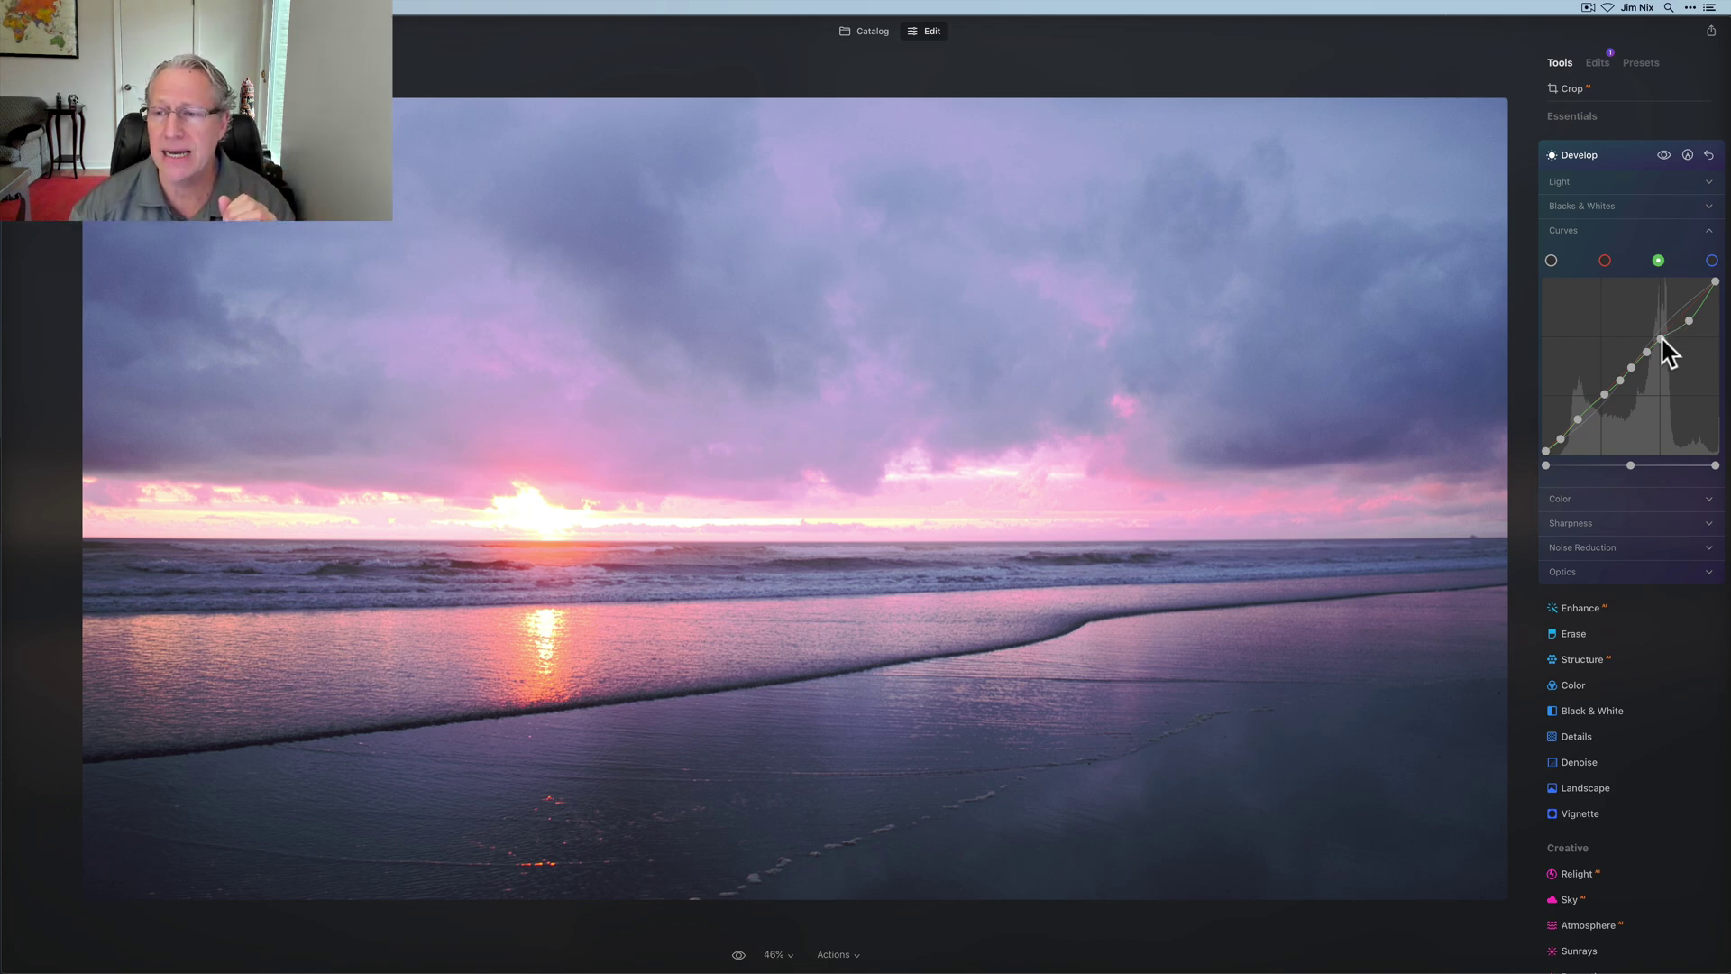
left_click_drag(1661, 336, 1663, 337)
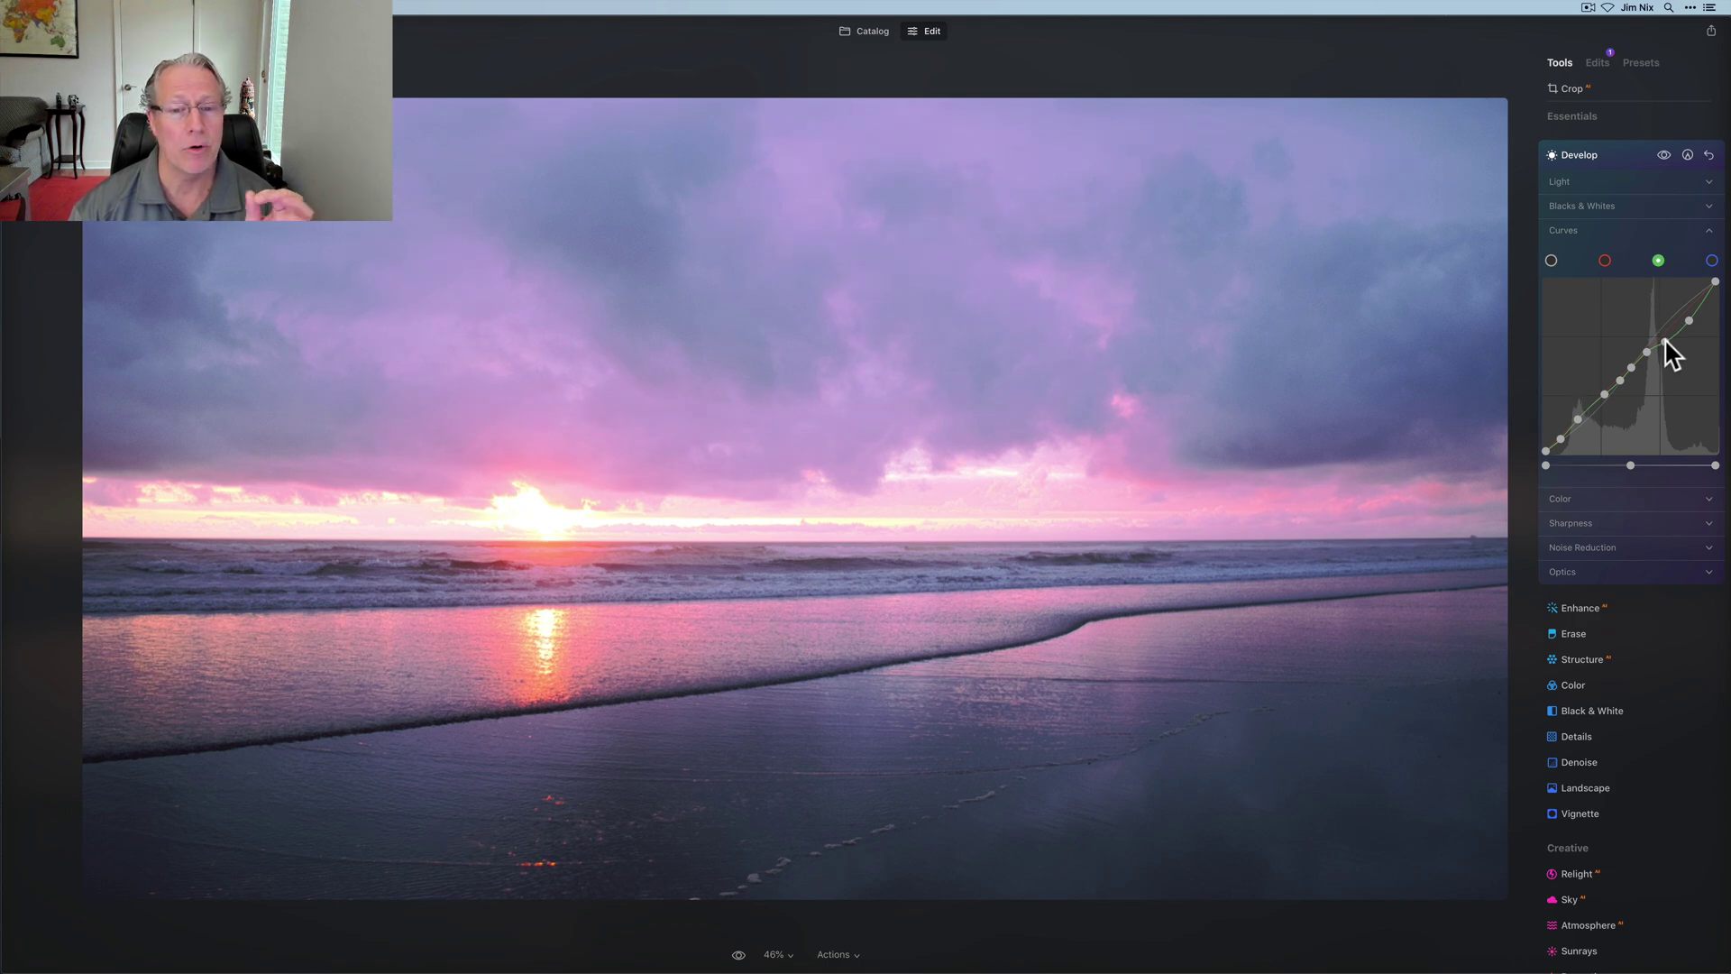
left_click(1665, 341)
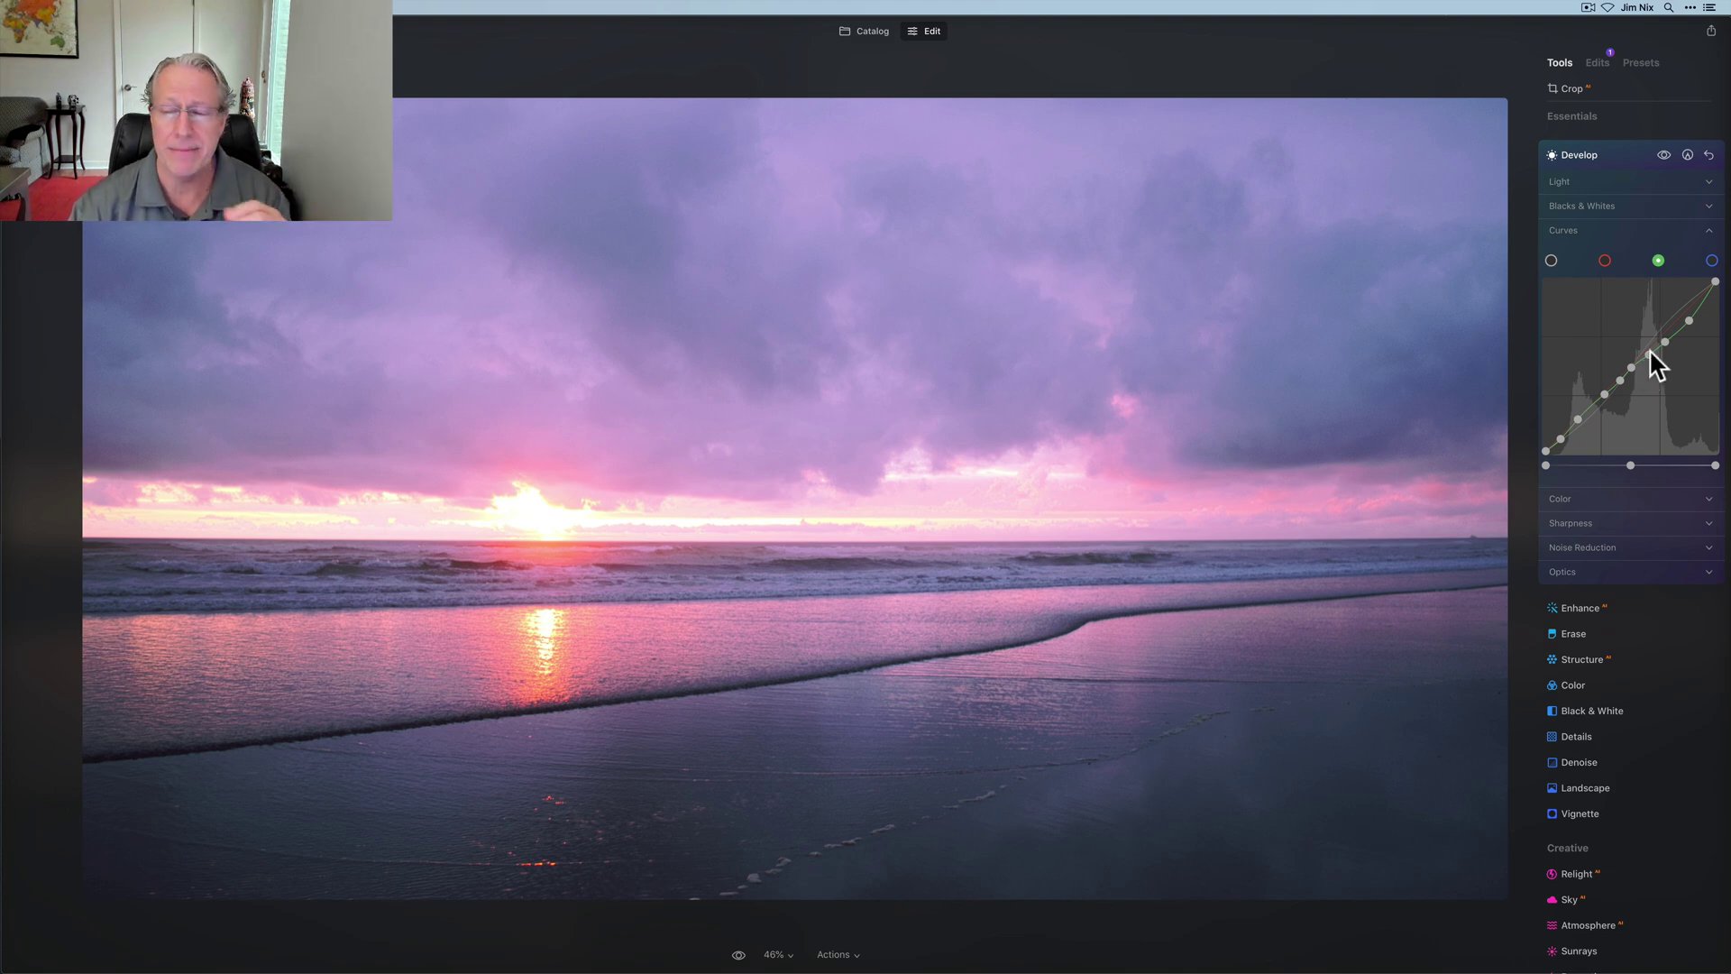
left_click(1664, 340)
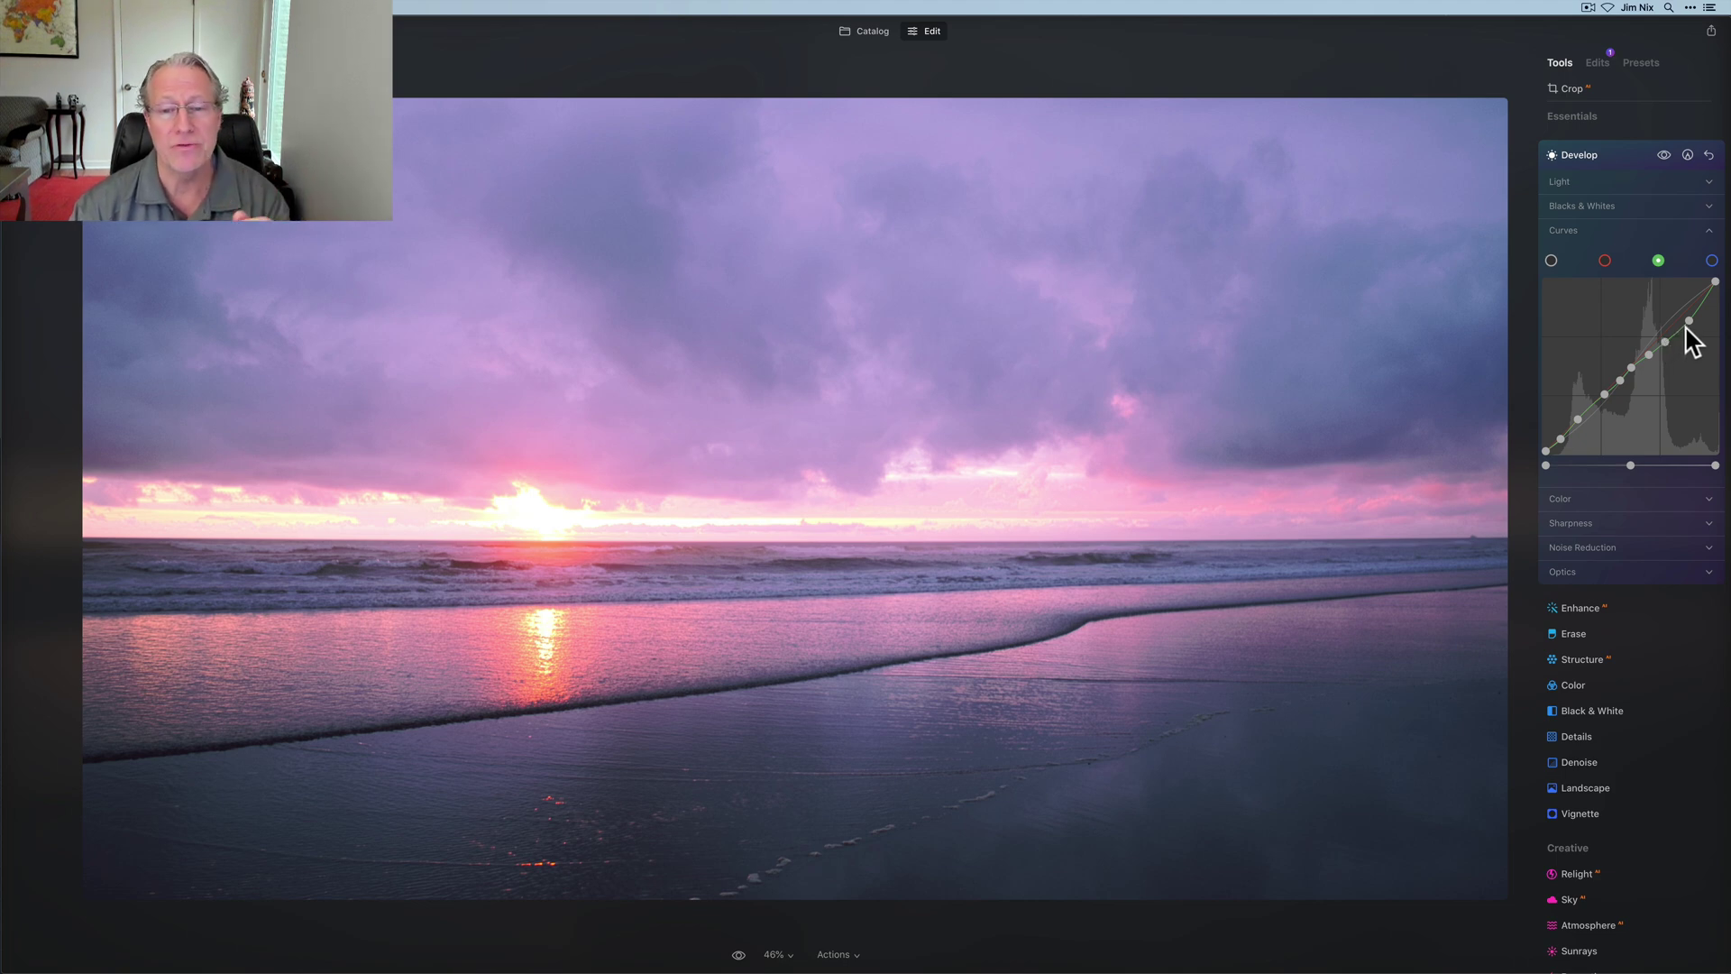
left_click(1664, 155)
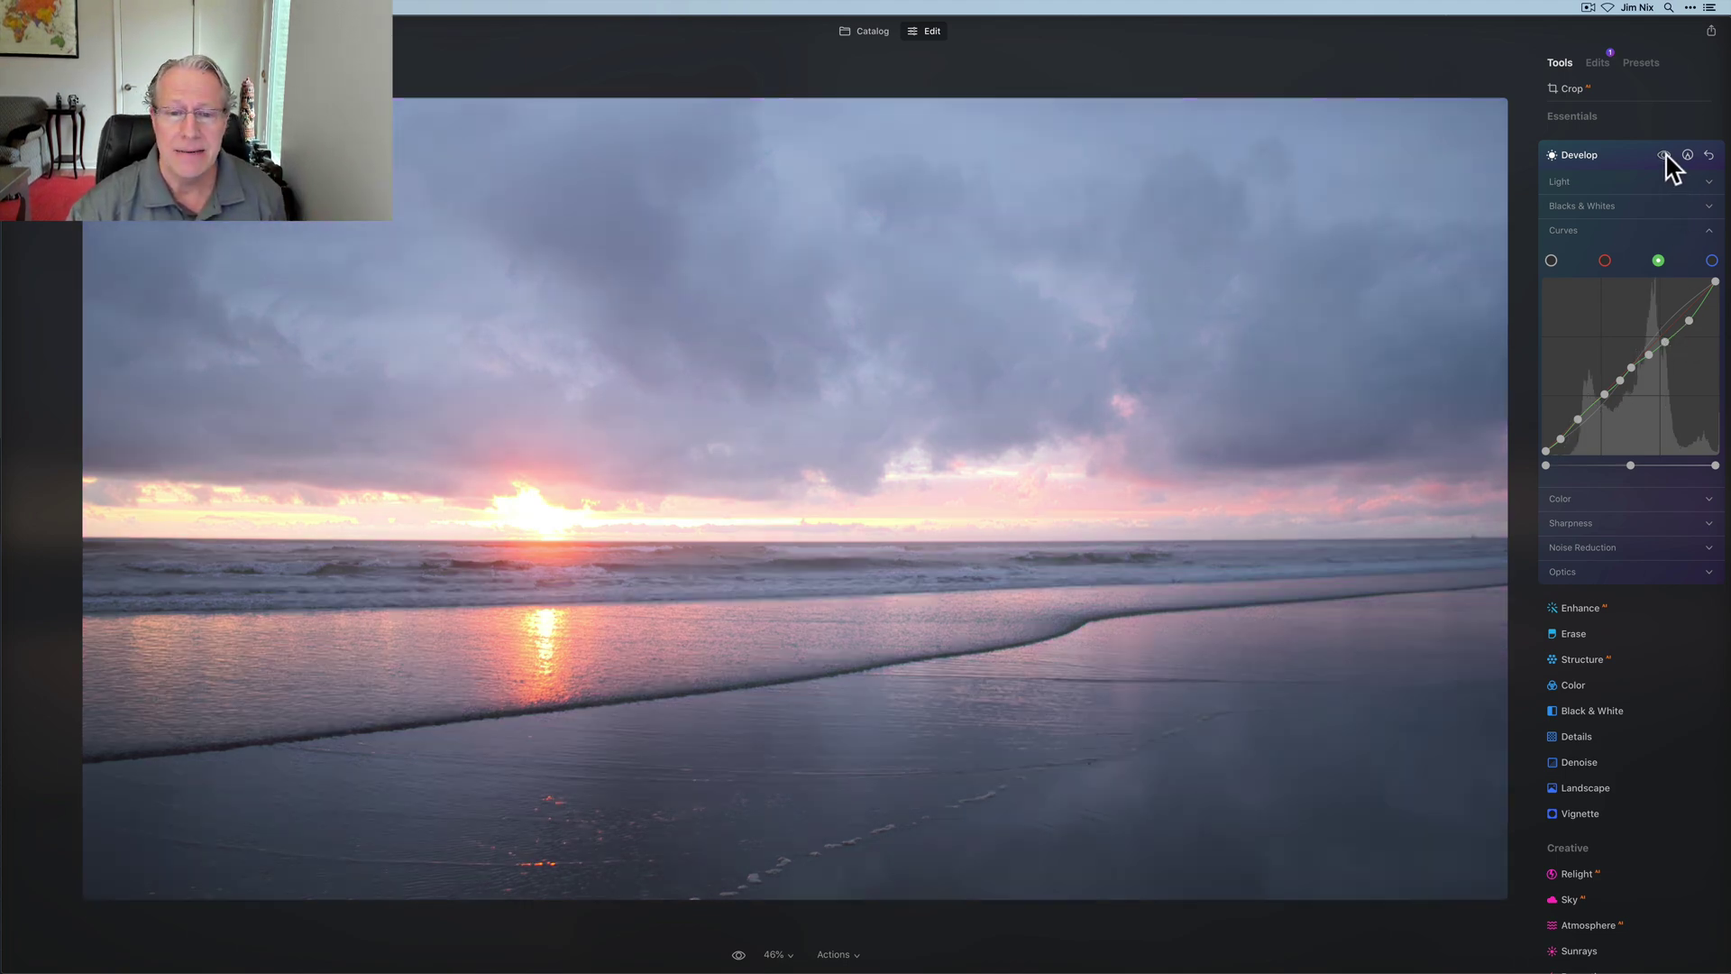
left_click(1664, 156)
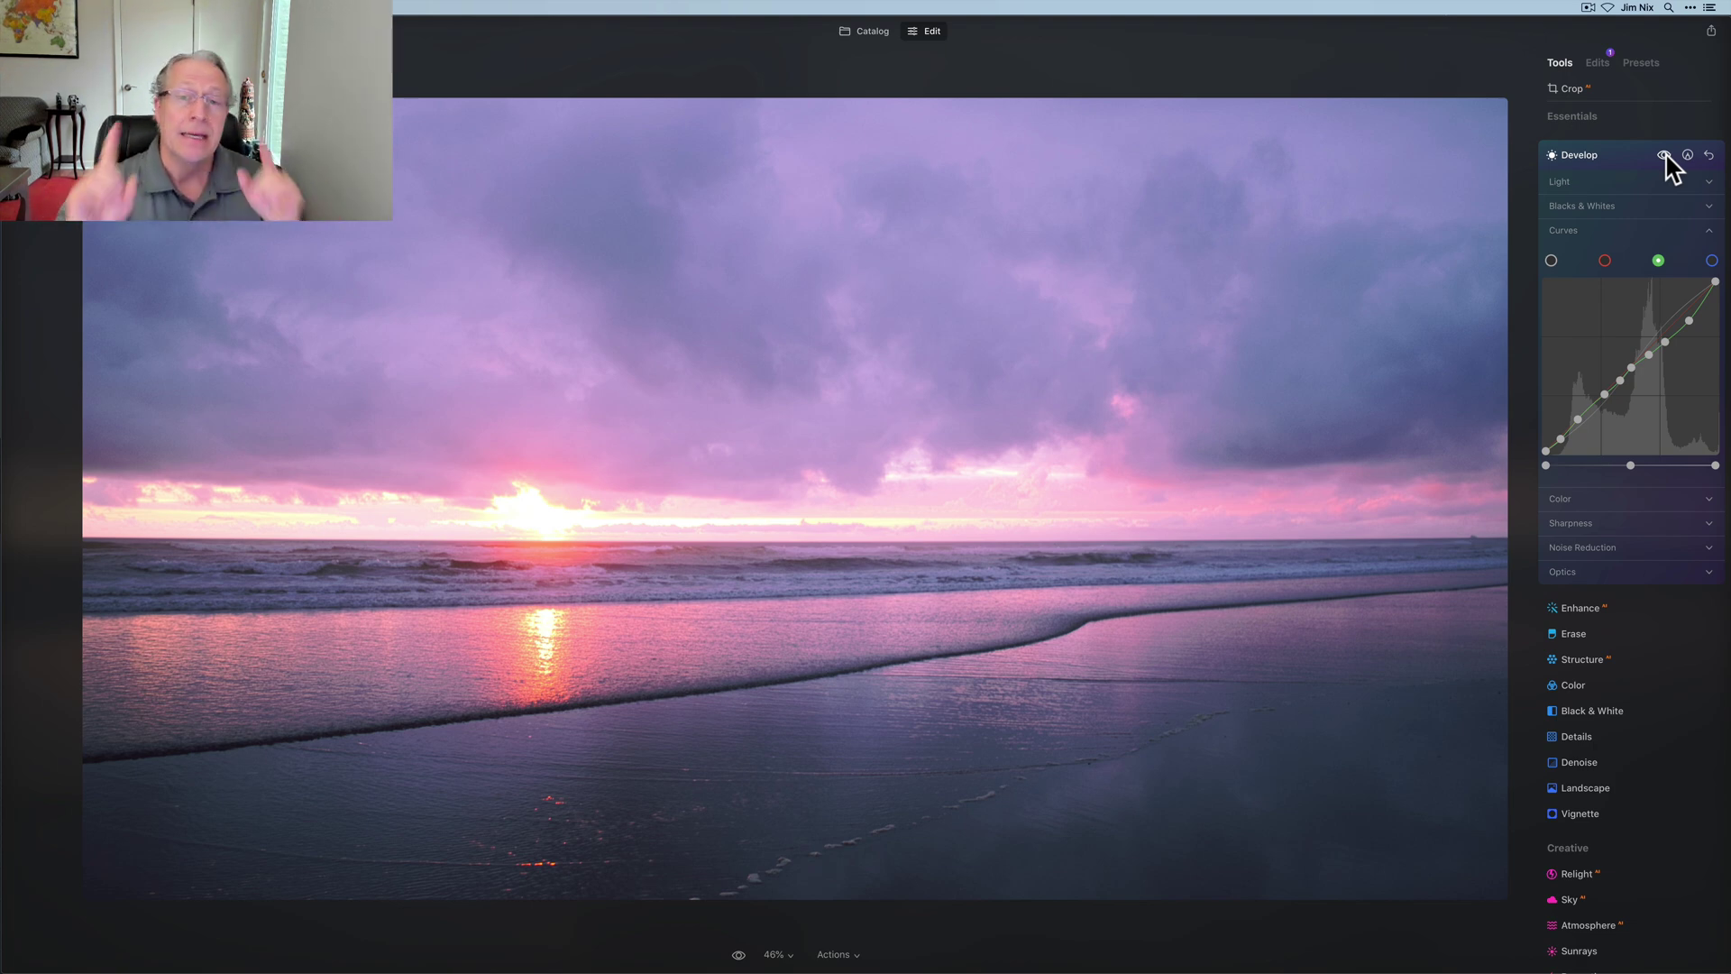
- On the red channel, add points along the curve and adjust the low point to teal the water
left_click(1605, 261)
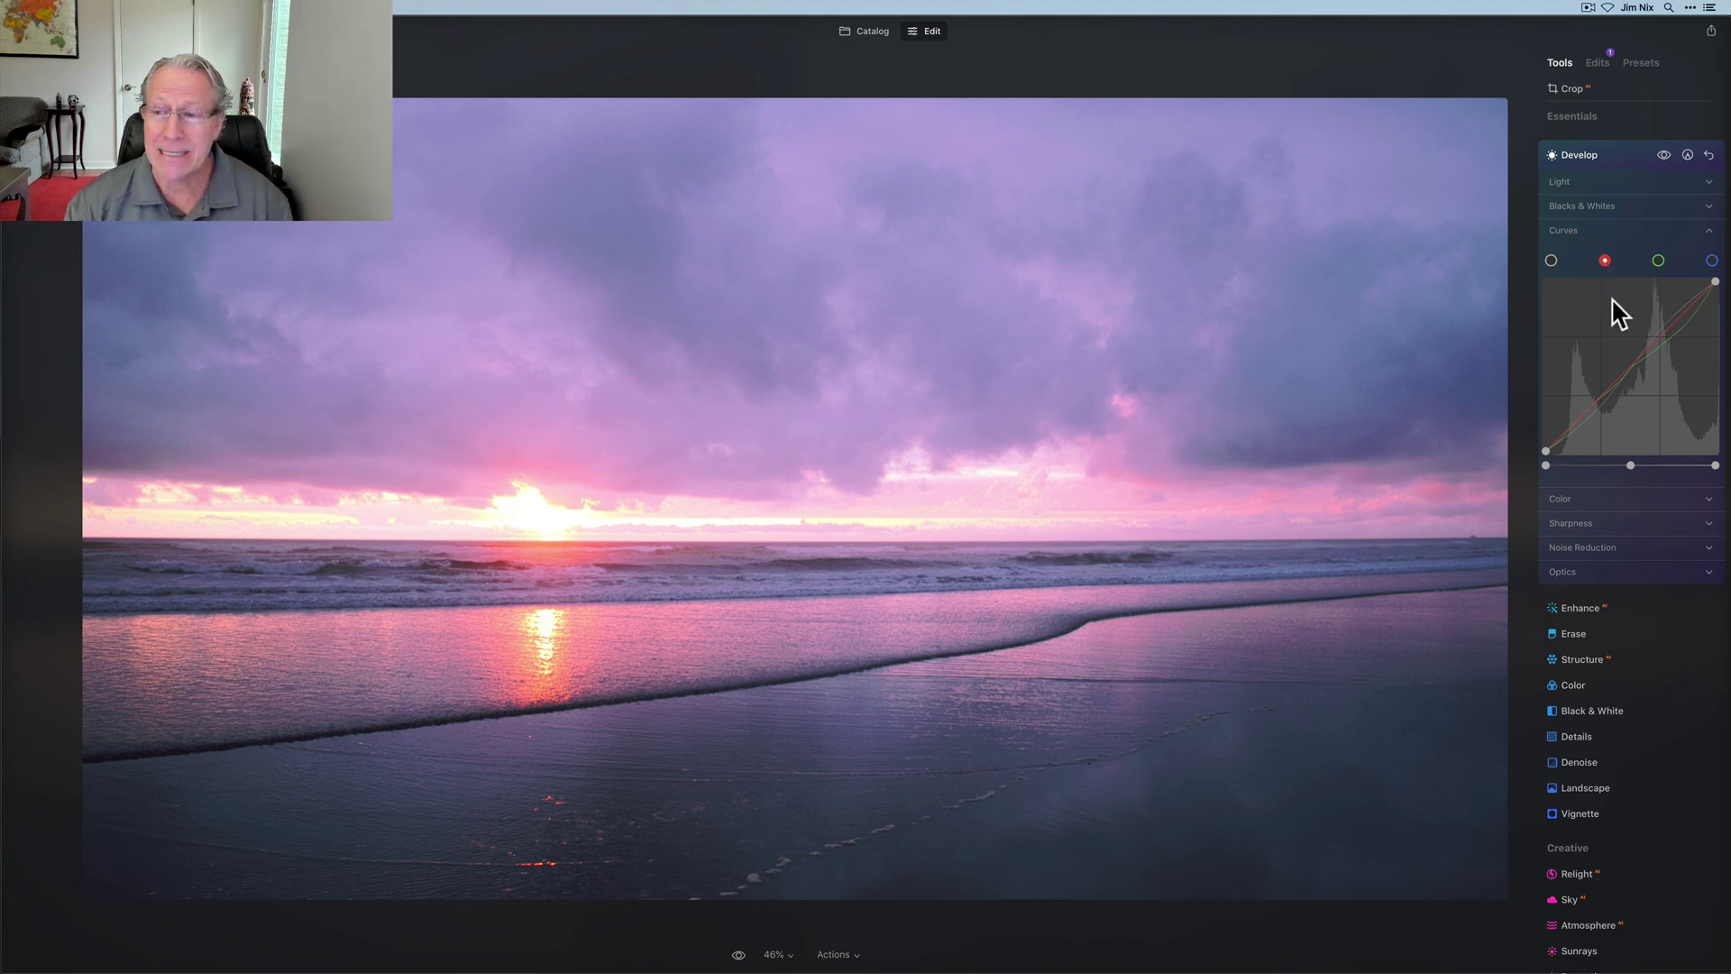
left_click(1634, 363)
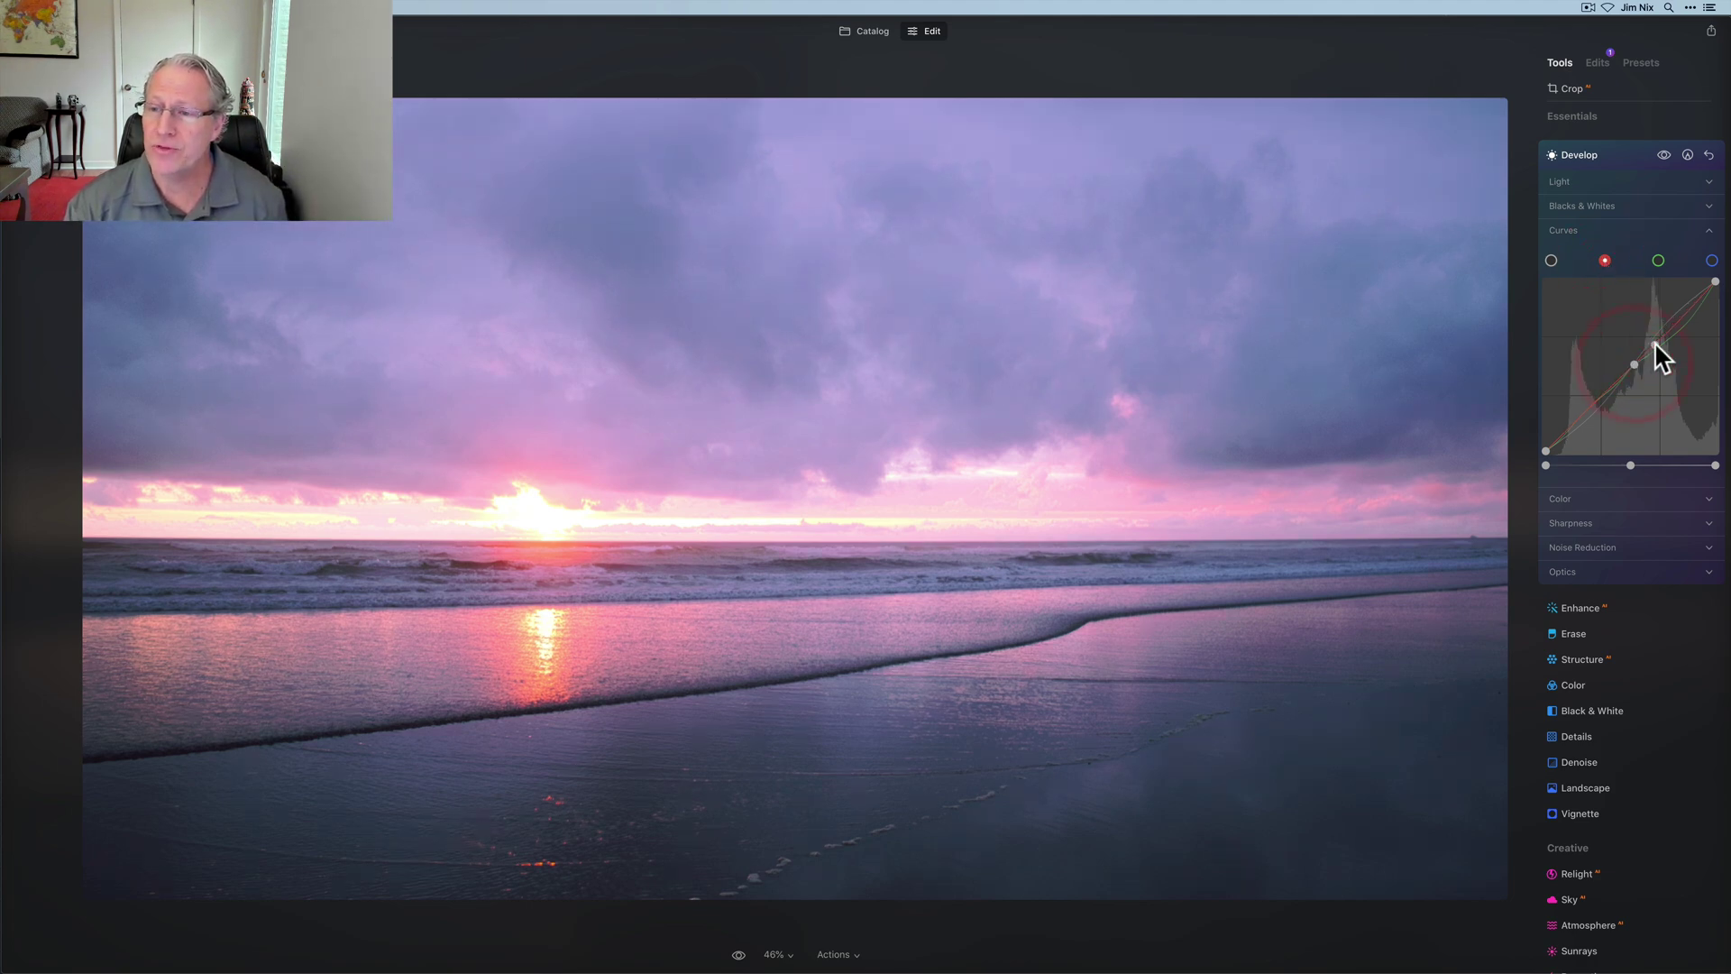
left_click(1656, 344)
left_click(1676, 326)
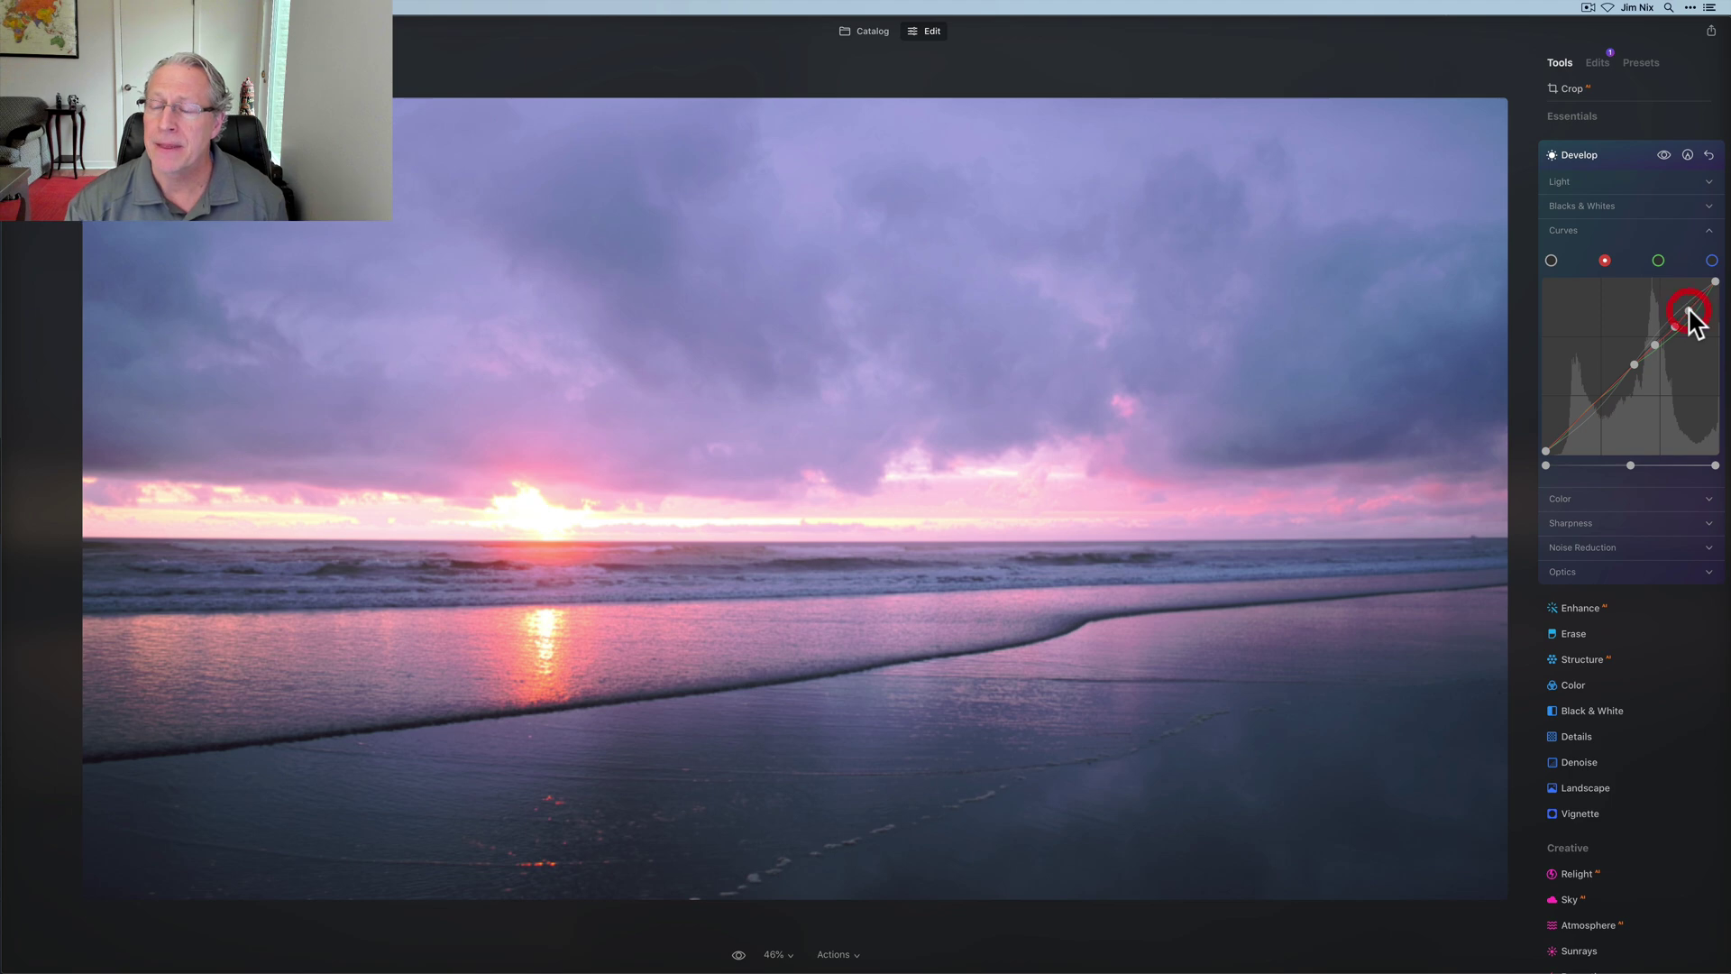
left_click(1611, 384)
left_click(1586, 411)
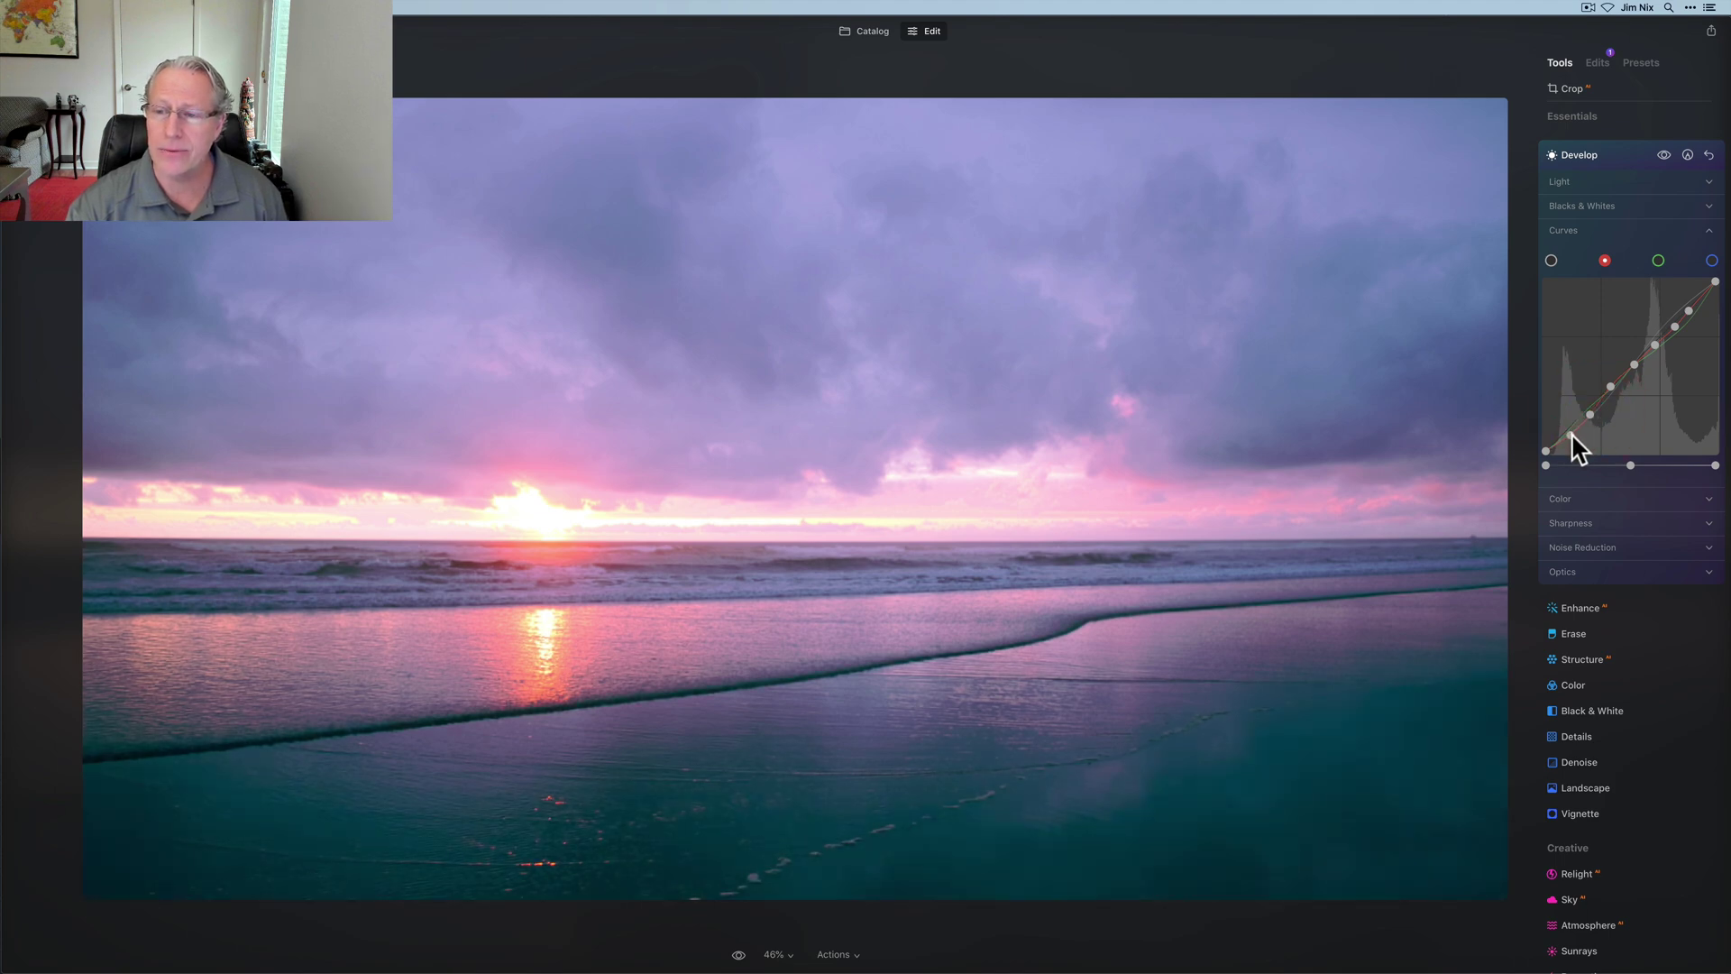
left_click(1573, 436)
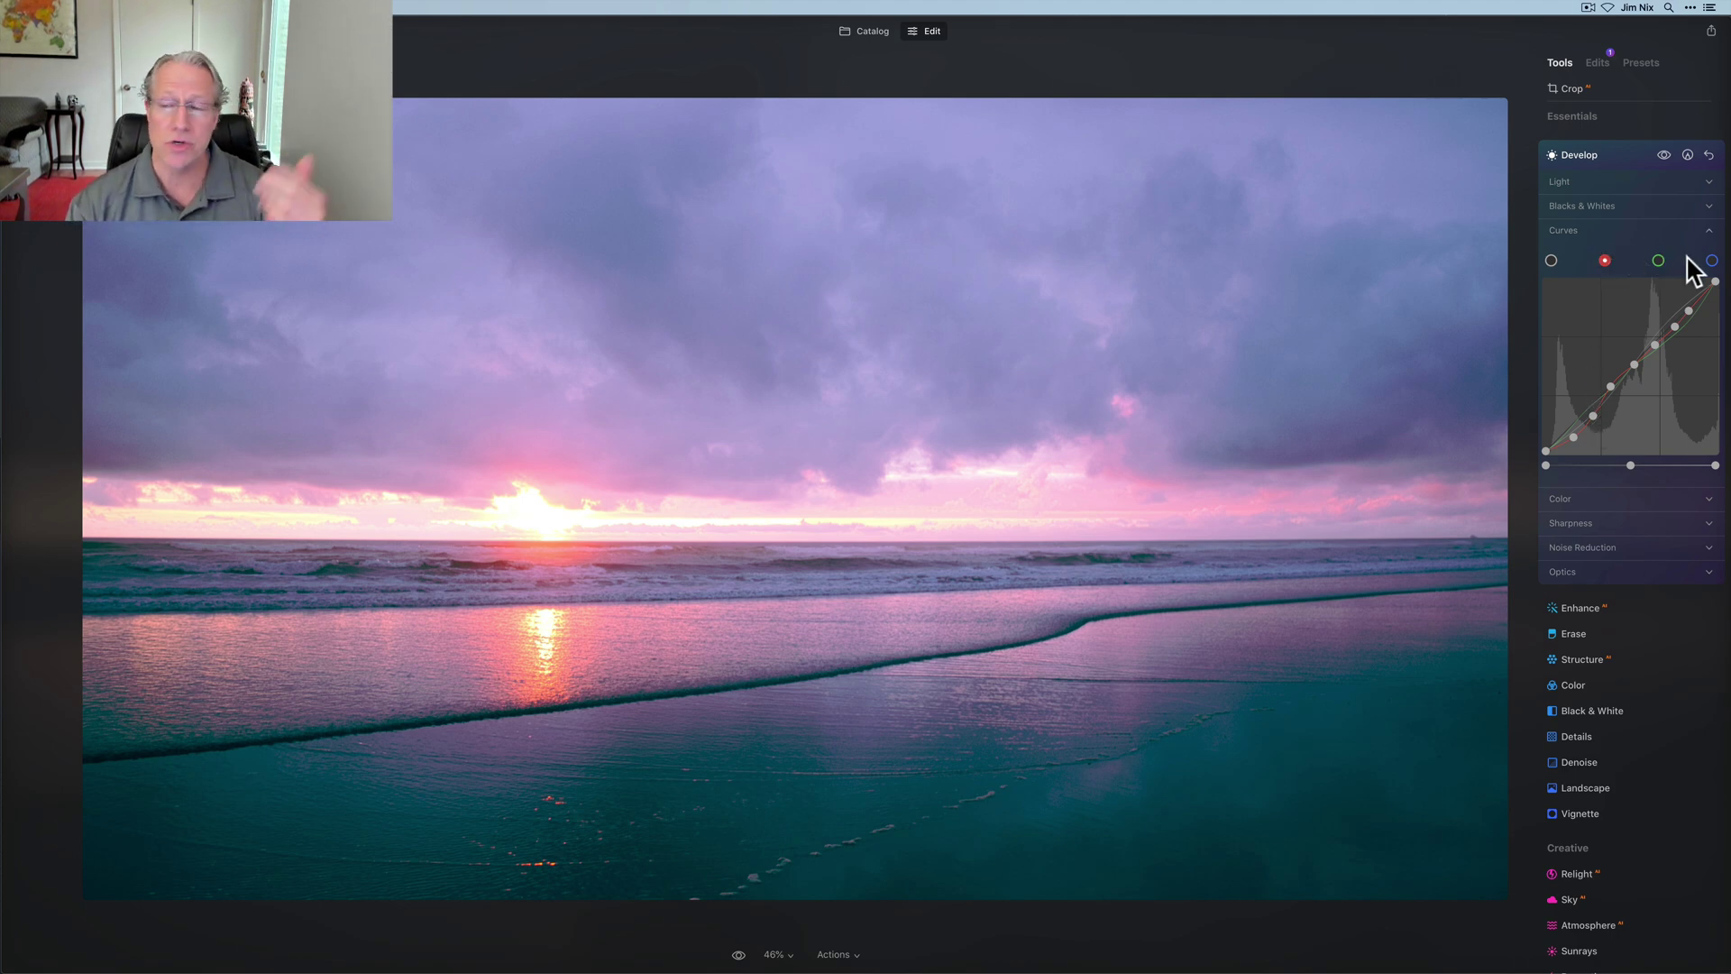
- Compare with Develop off, lift the lowest red point onto the diagonal, then show the green curve
left_click(1665, 155)
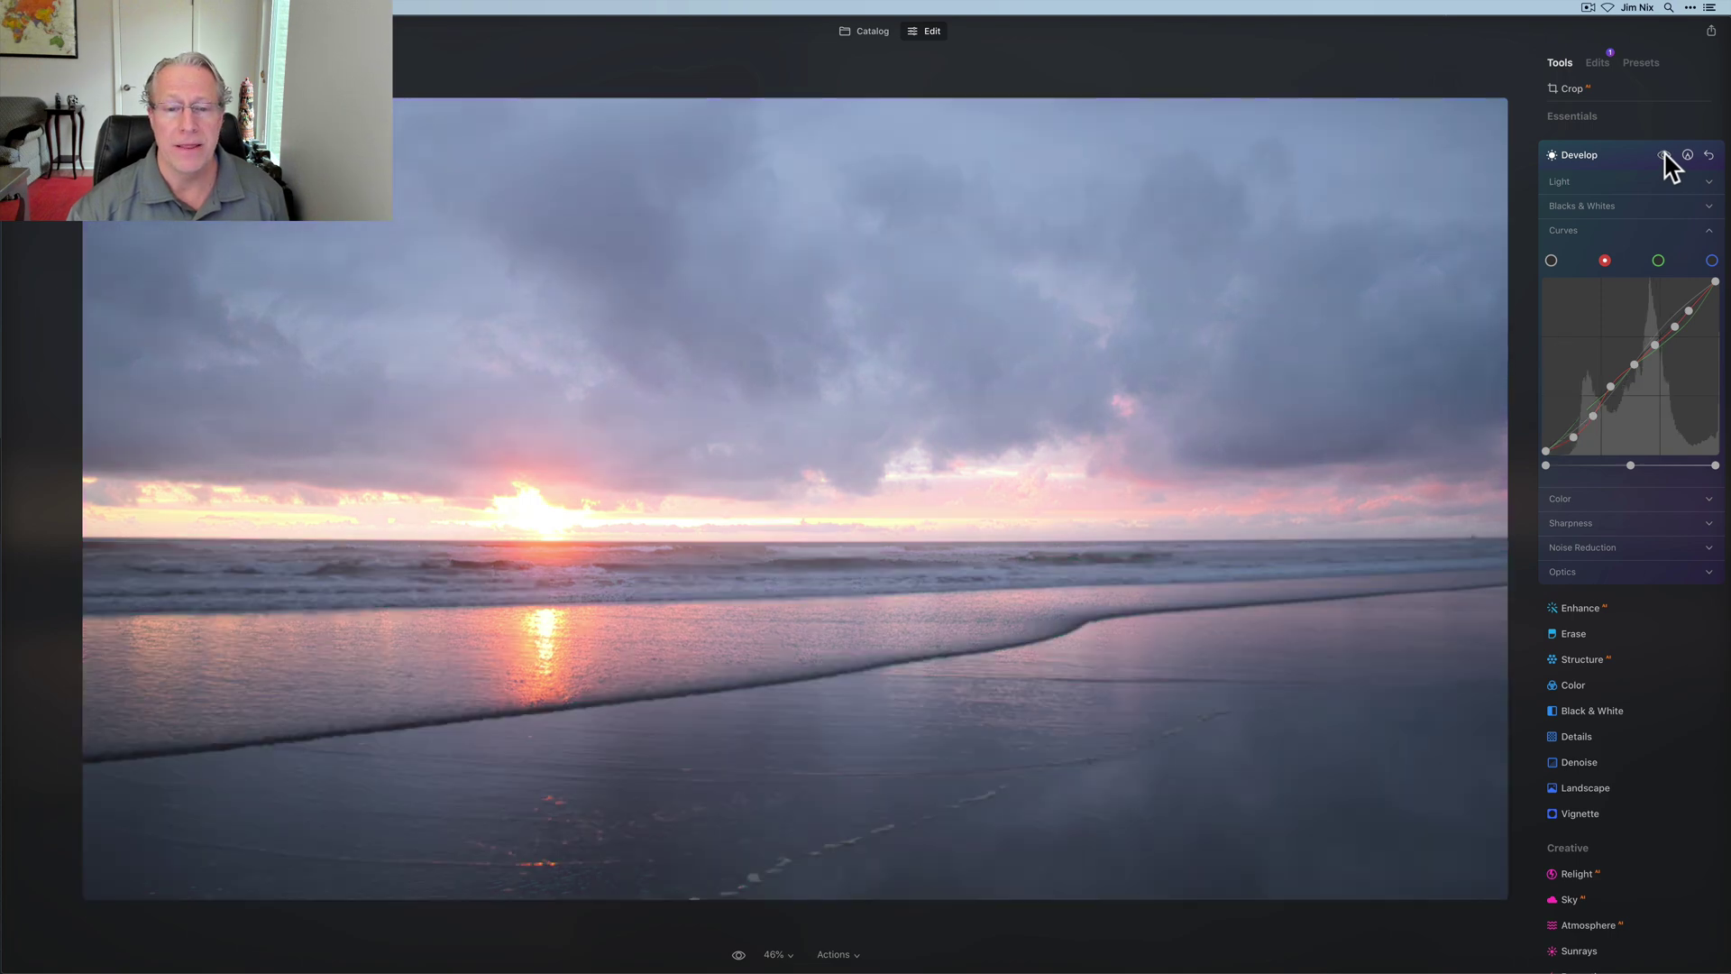
left_click(1665, 155)
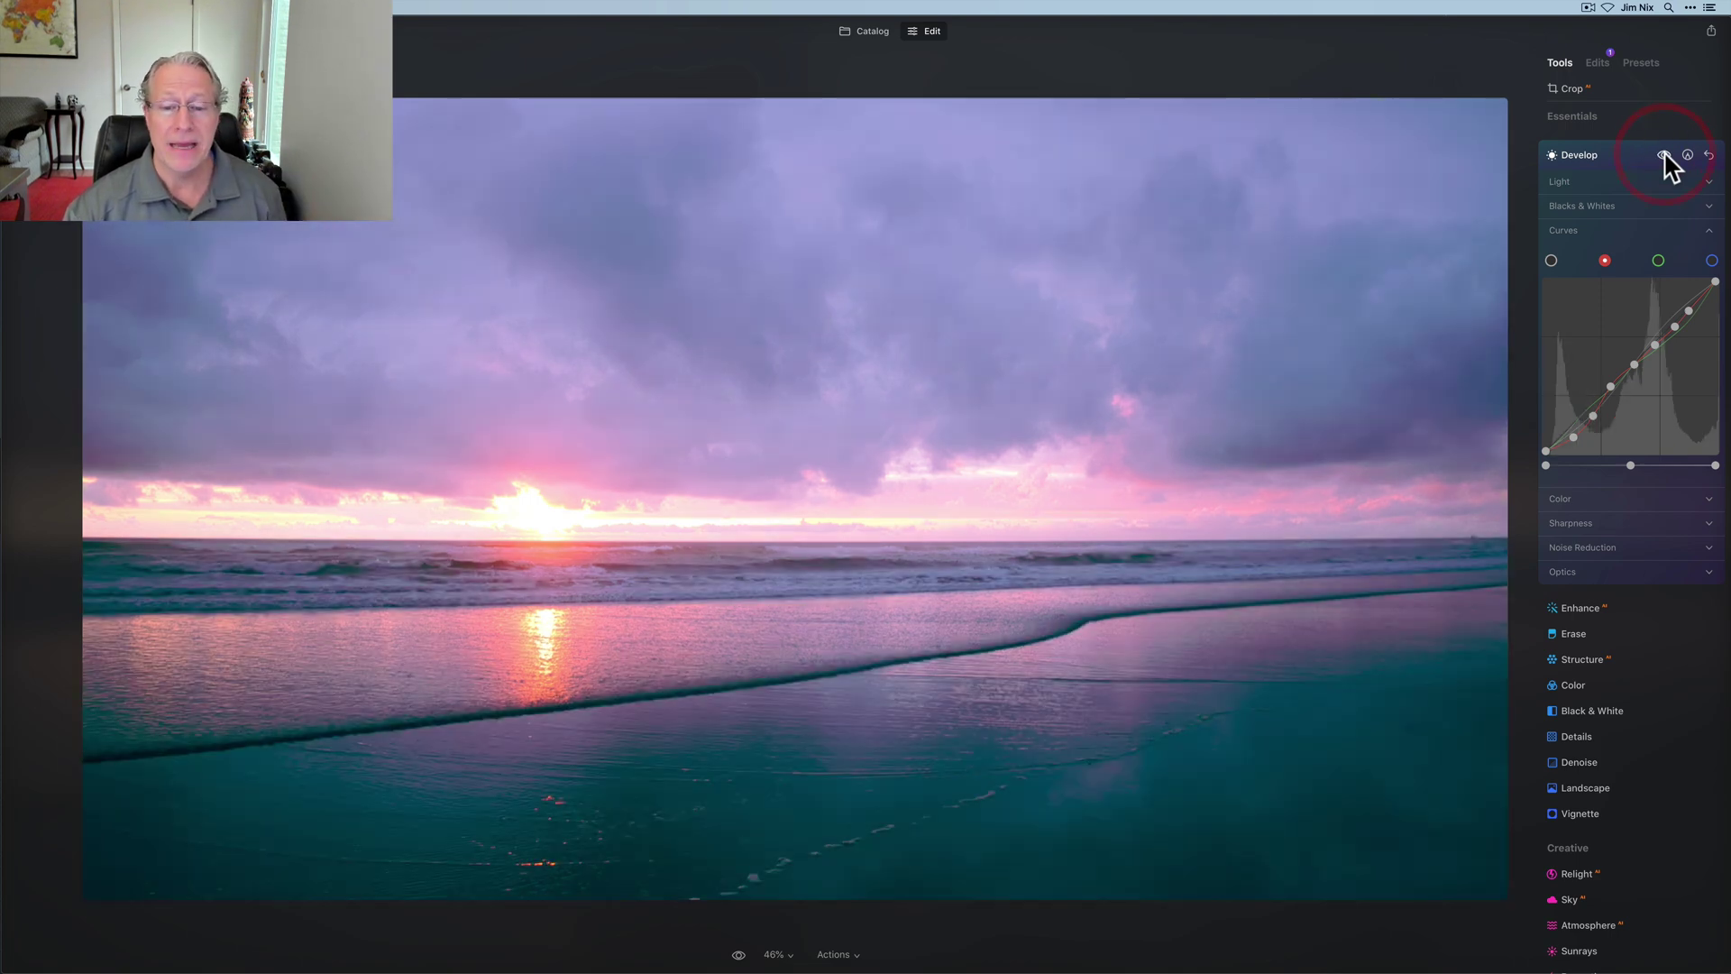
left_click(1572, 435)
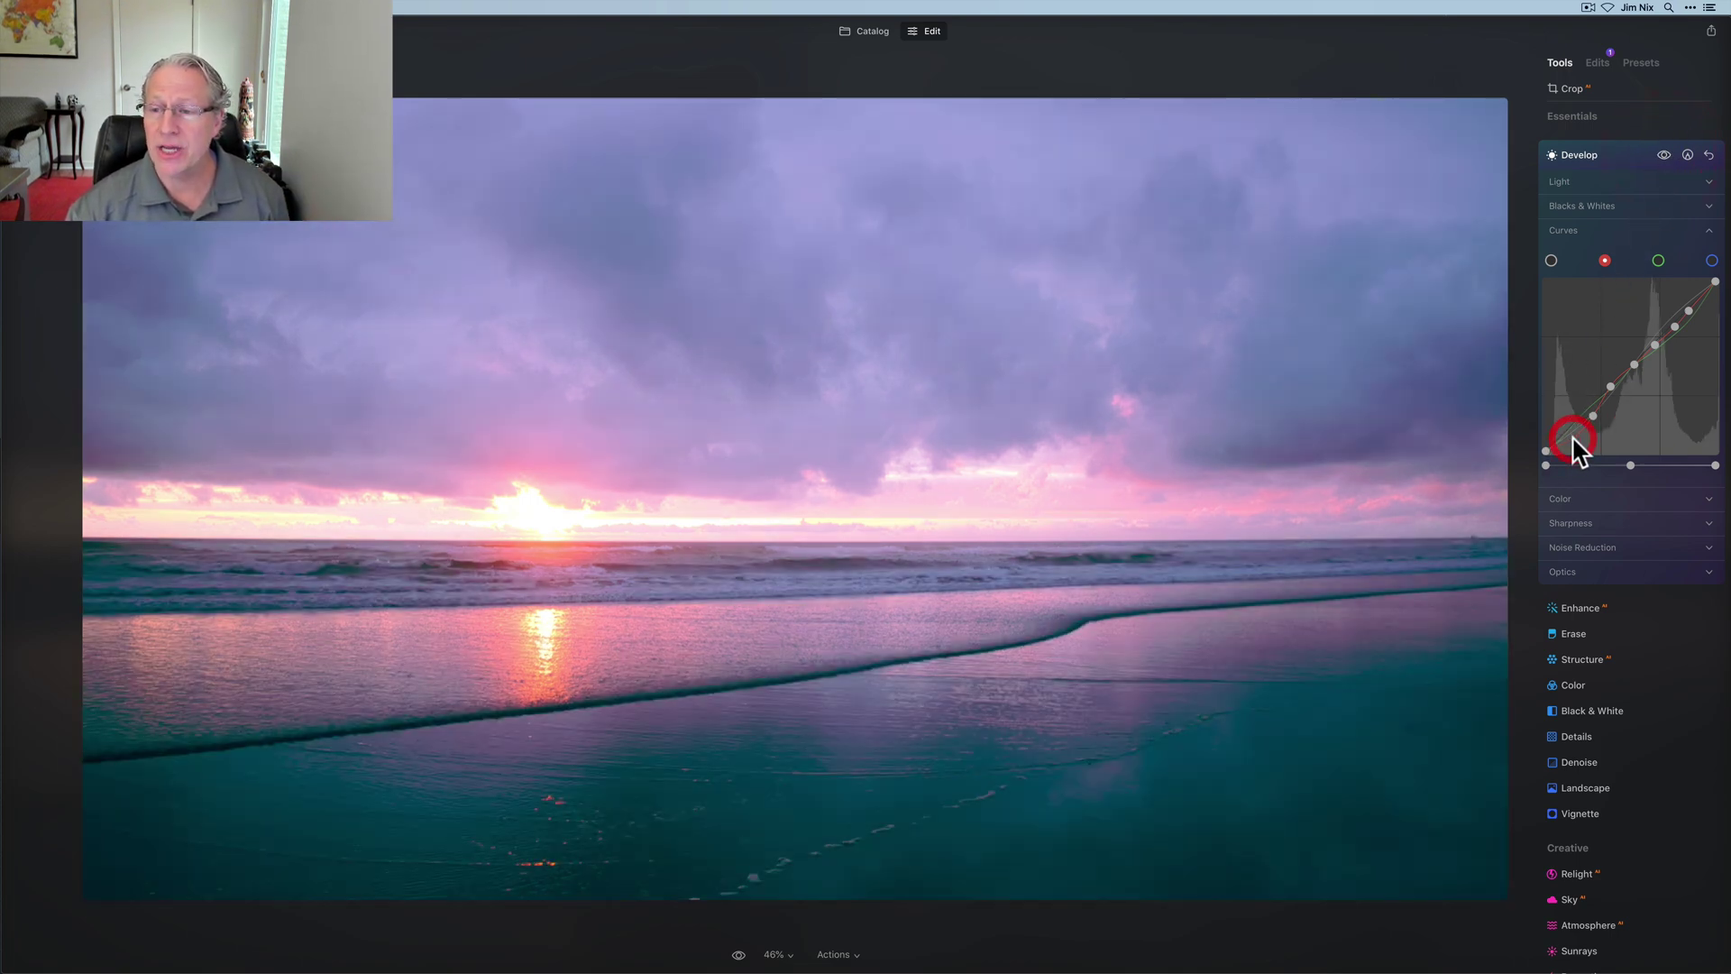
mouse_move(1589, 415)
left_mouse_down()
mouse_move(1657, 343)
mouse_move(1675, 347)
mouse_move(1690, 311)
left_mouse_up()
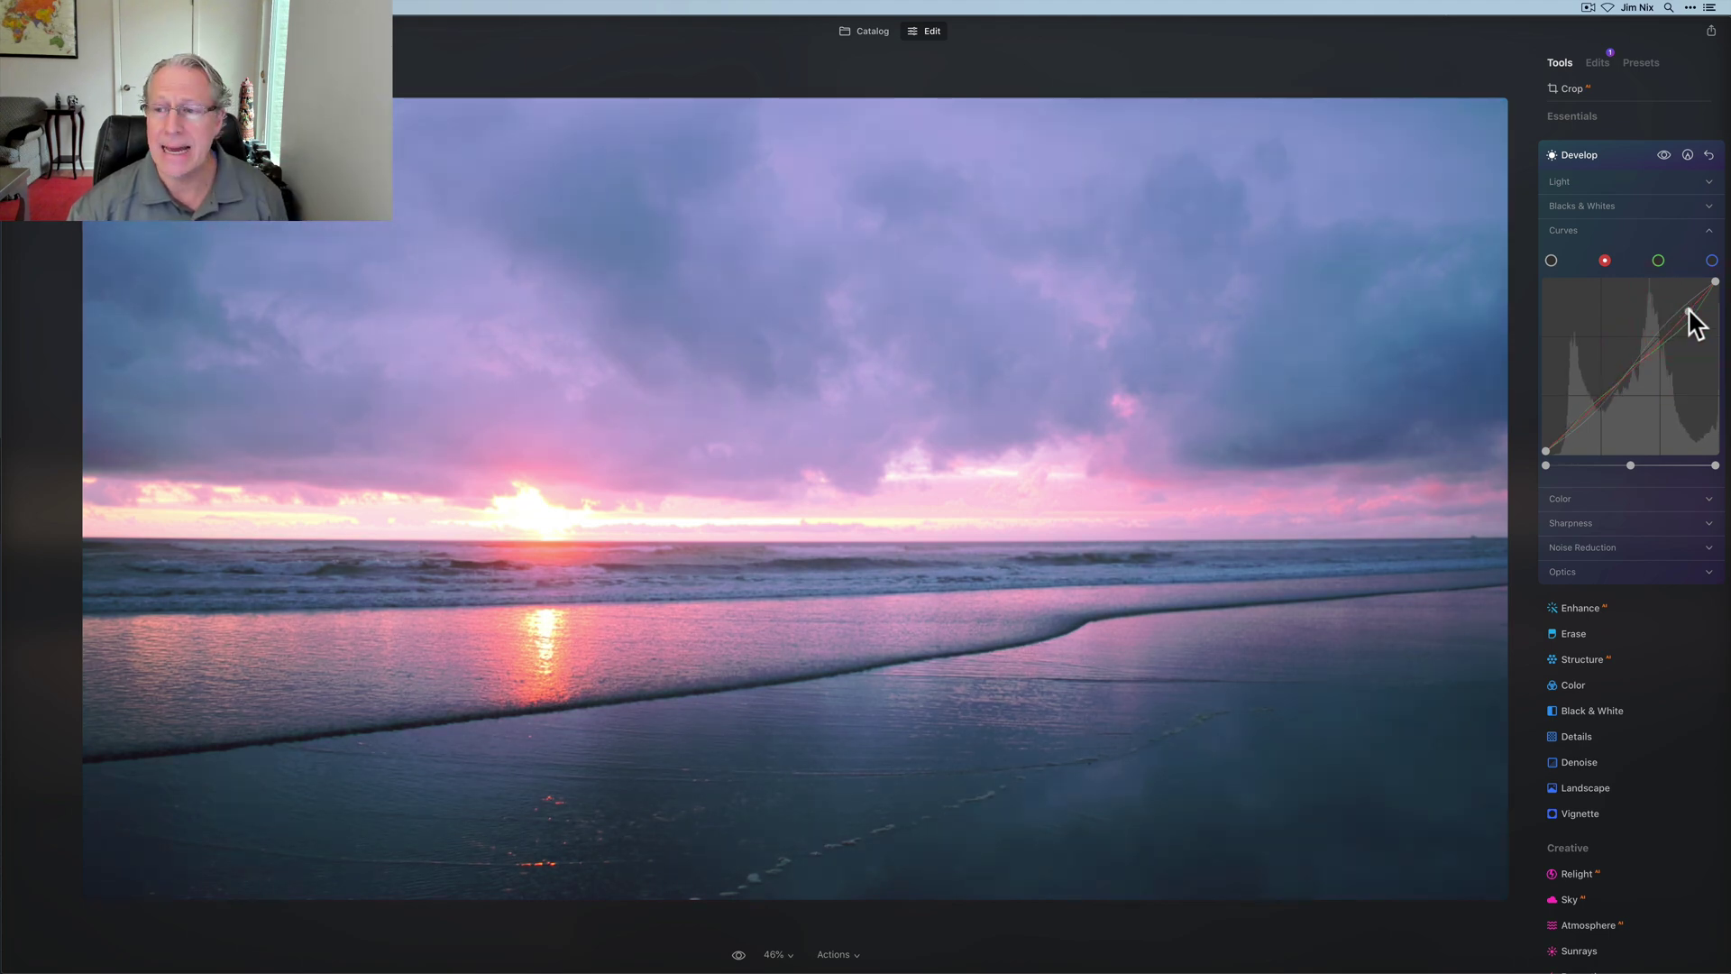
left_click(1658, 260)
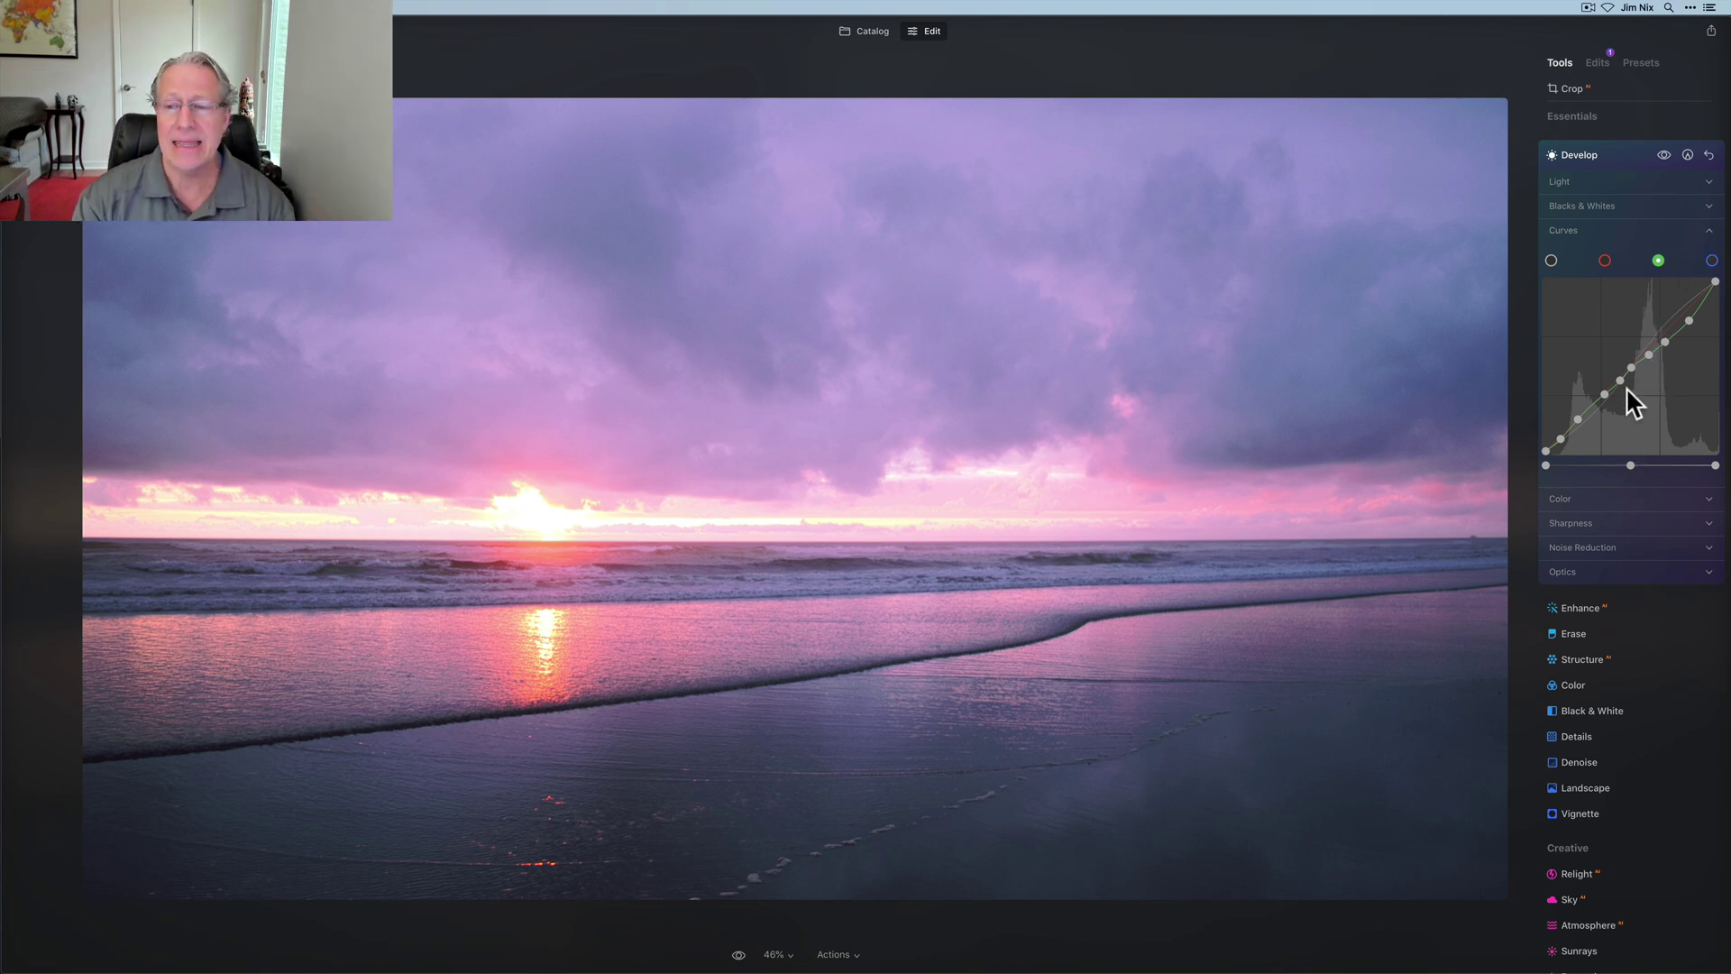
- On the blue channel, trial warmer and bluer midtone shifts, reset, then nudge slightly right
left_click(1713, 262)
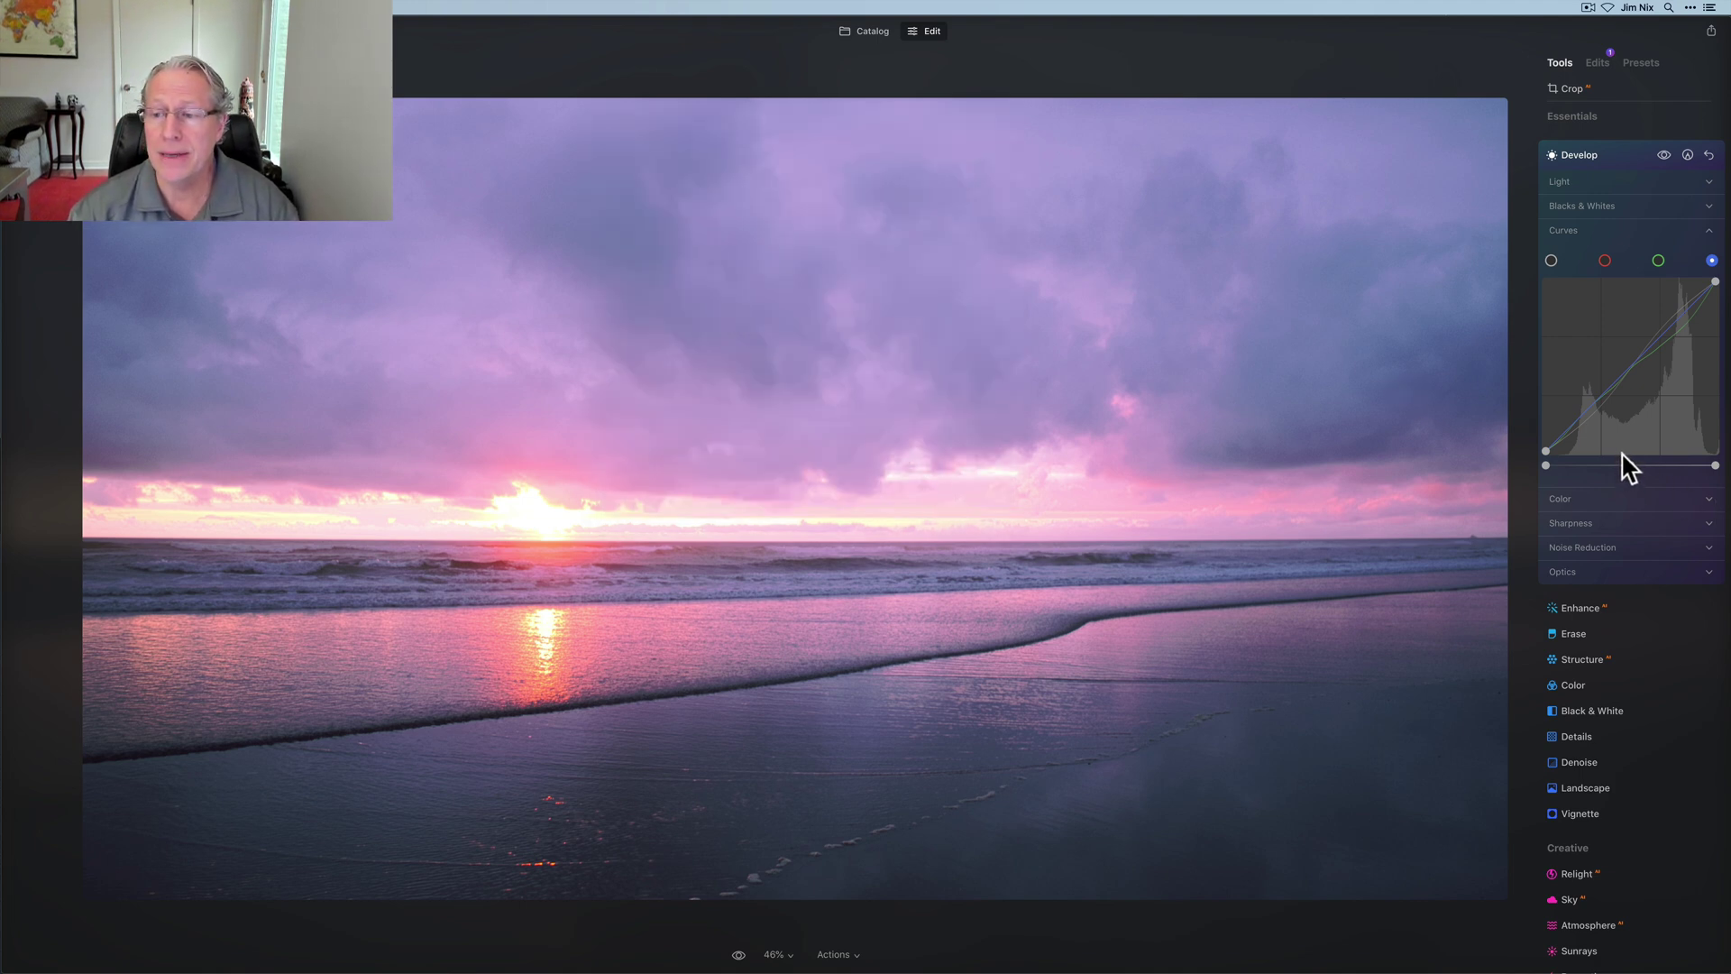
left_click(1644, 465)
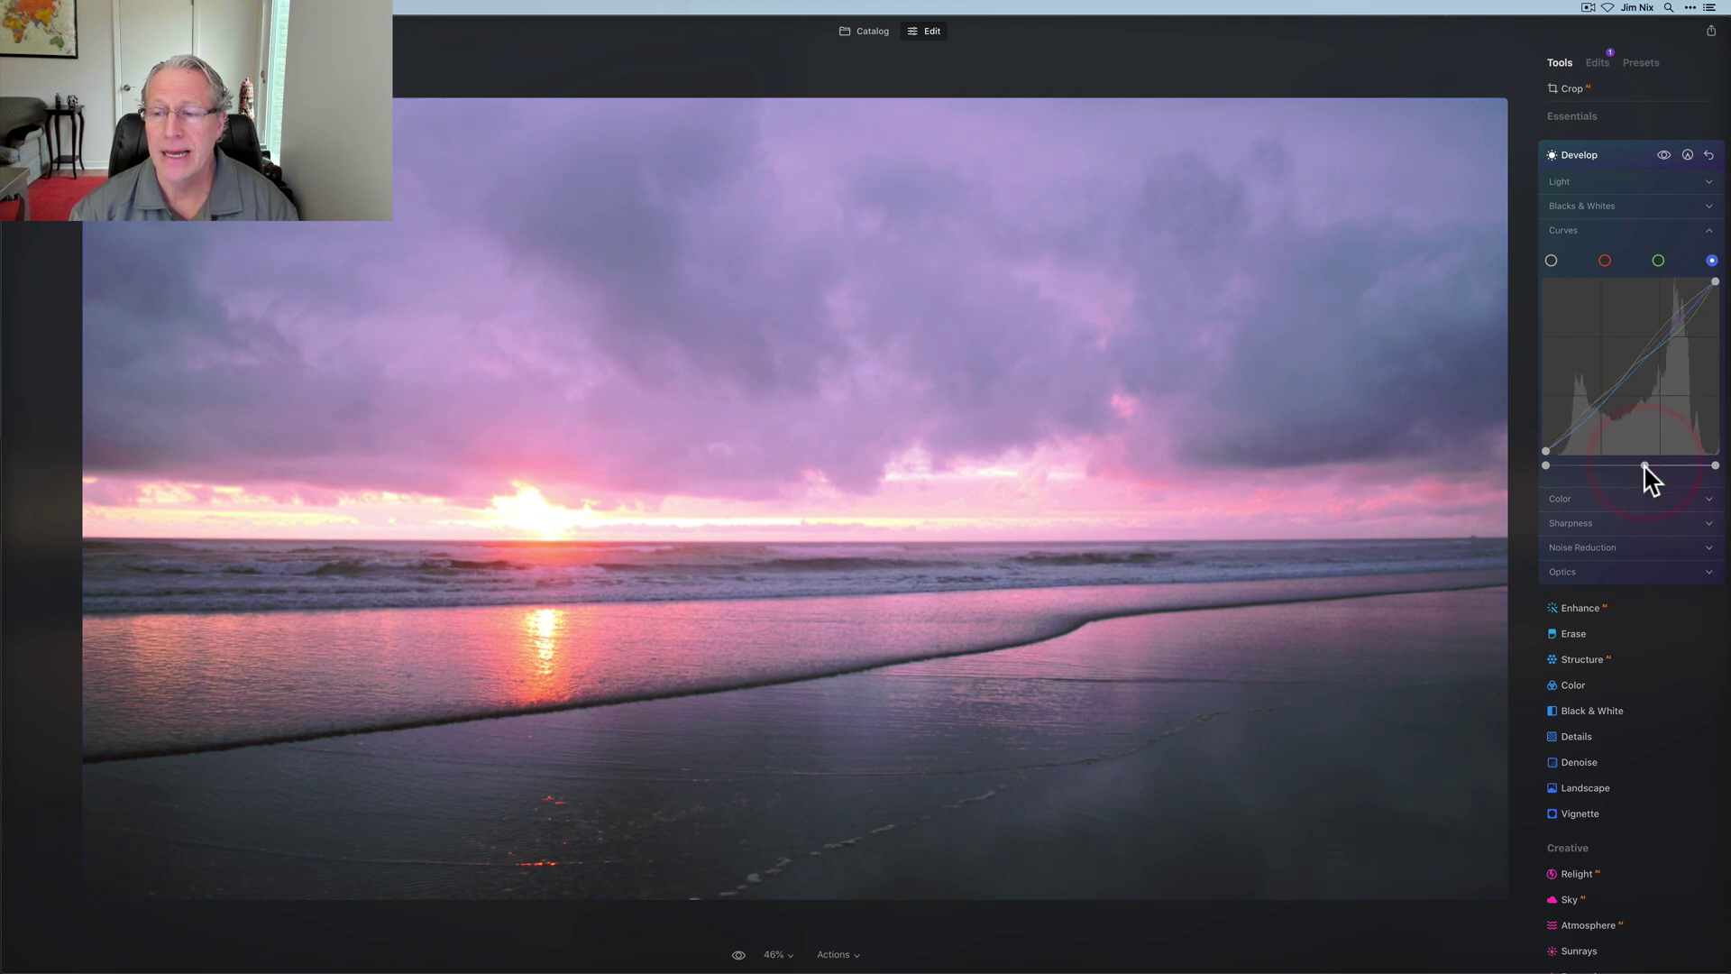
left_click_drag(1645, 466, 1675, 466)
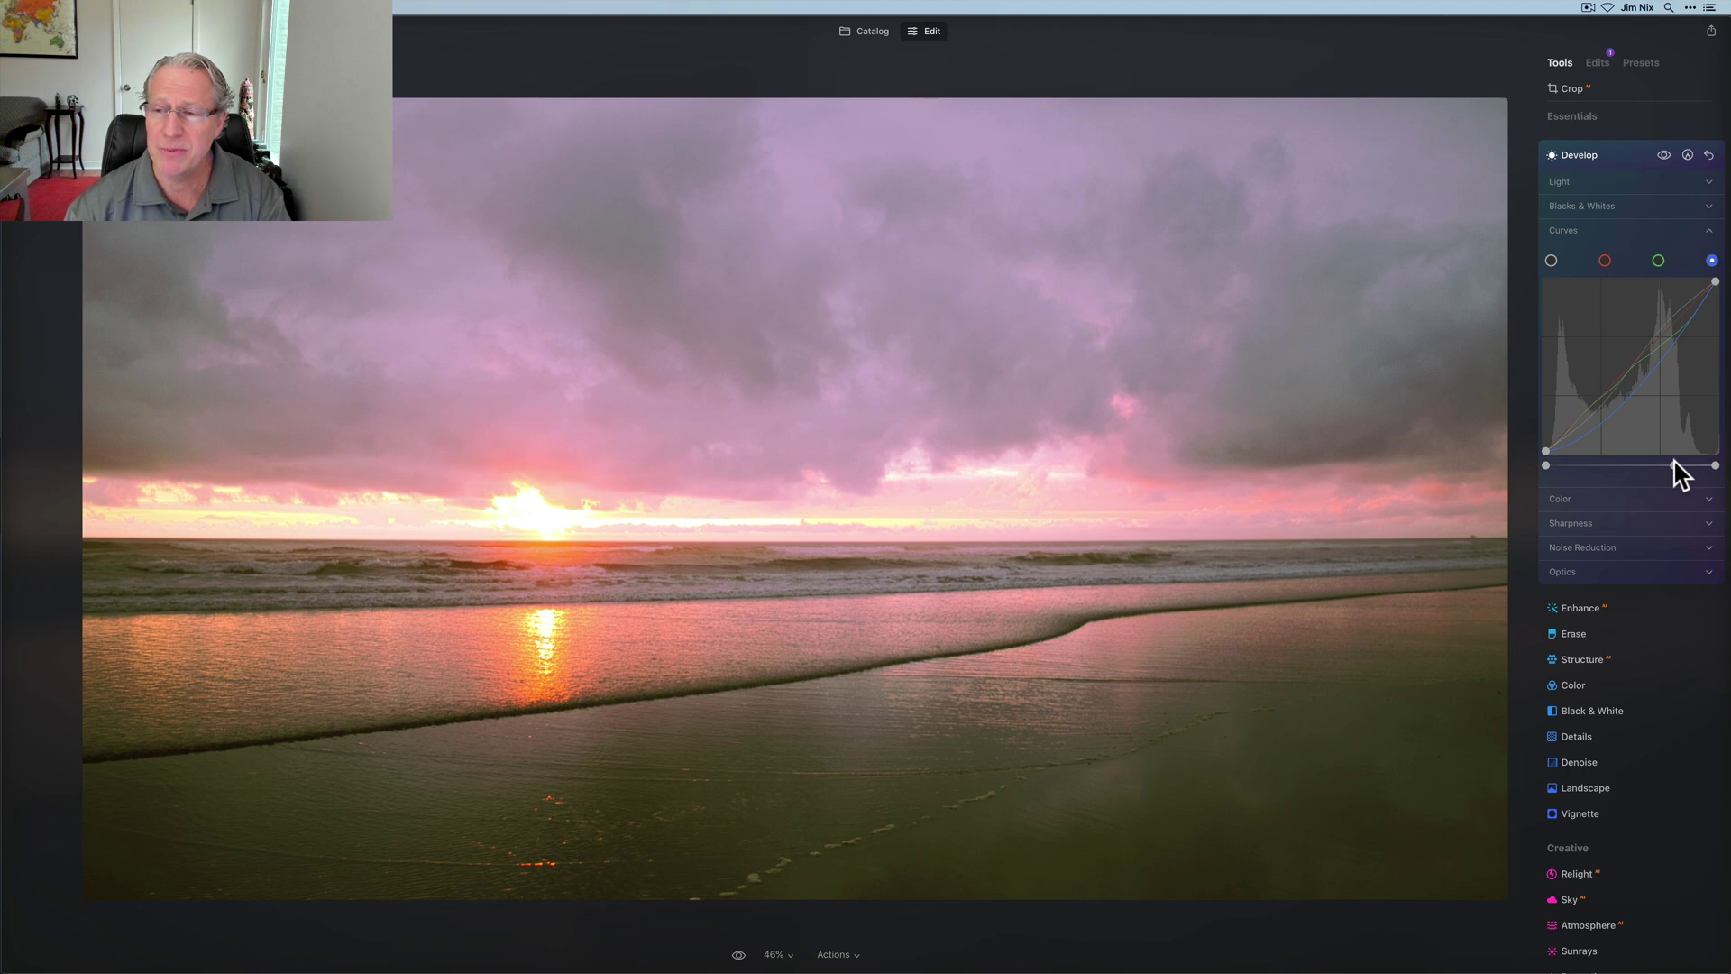
left_click_drag(1675, 464, 1681, 464)
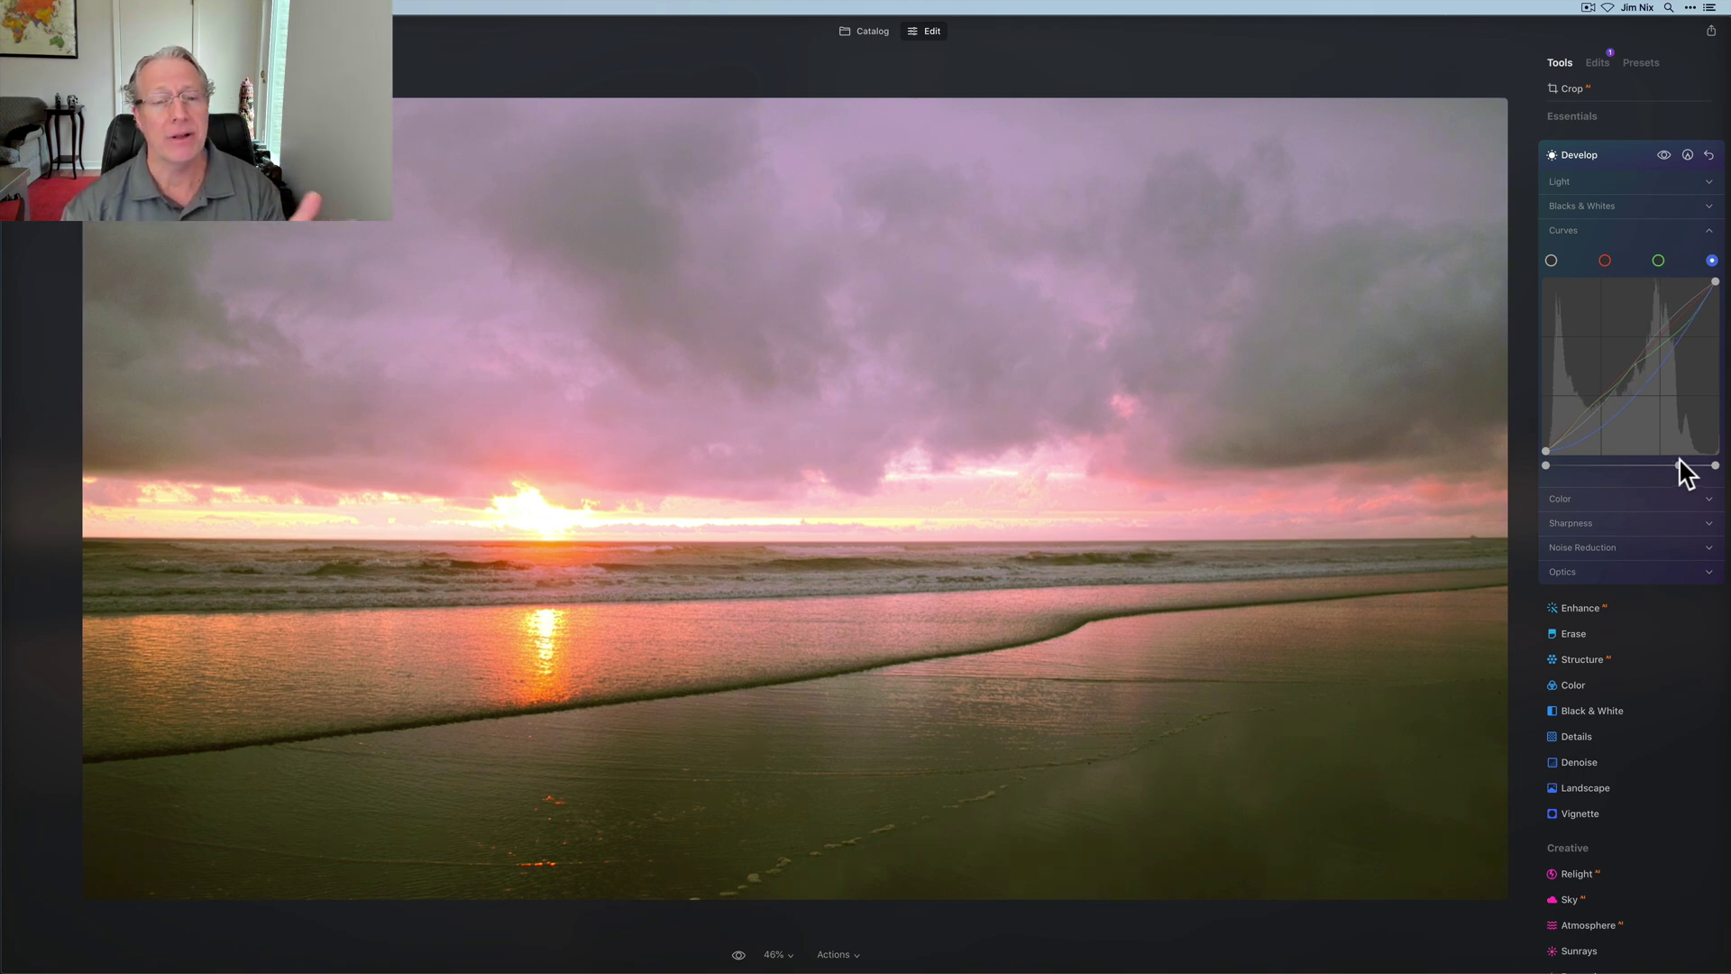
left_click_drag(1682, 465, 1630, 466)
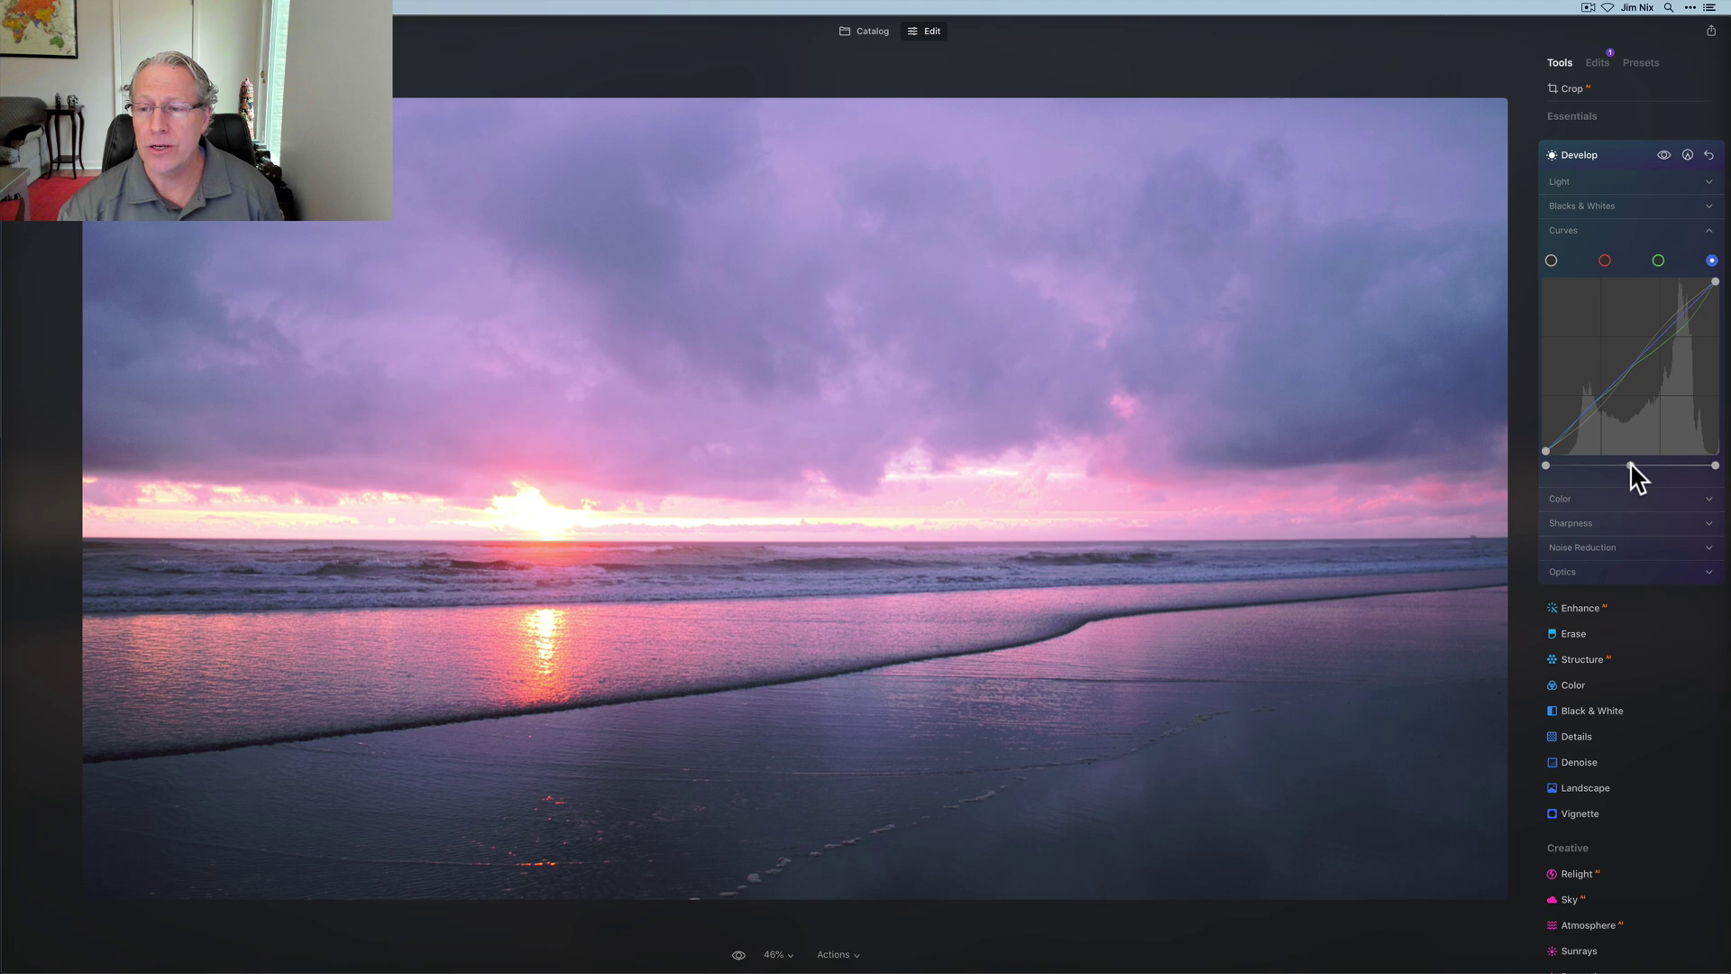
left_click_drag(1633, 466, 1613, 477)
double_click(1610, 465)
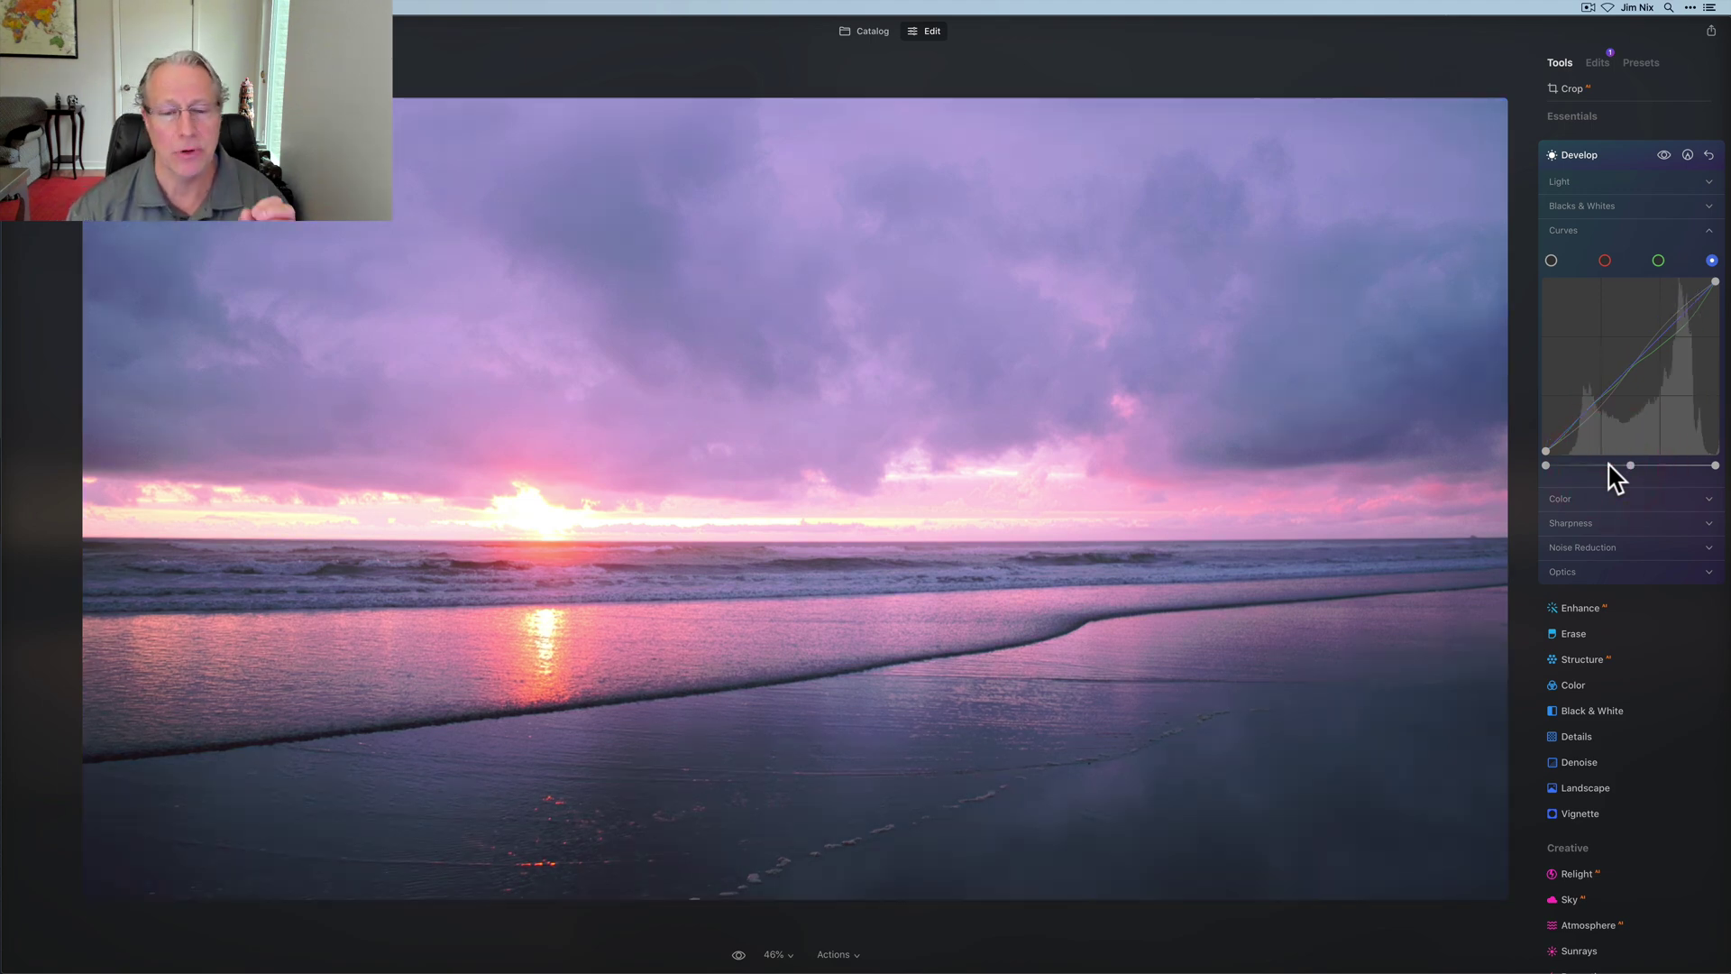
mouse_move(1630, 469)
left_mouse_down()
mouse_move(1675, 476)
mouse_move(1629, 465)
left_mouse_up()
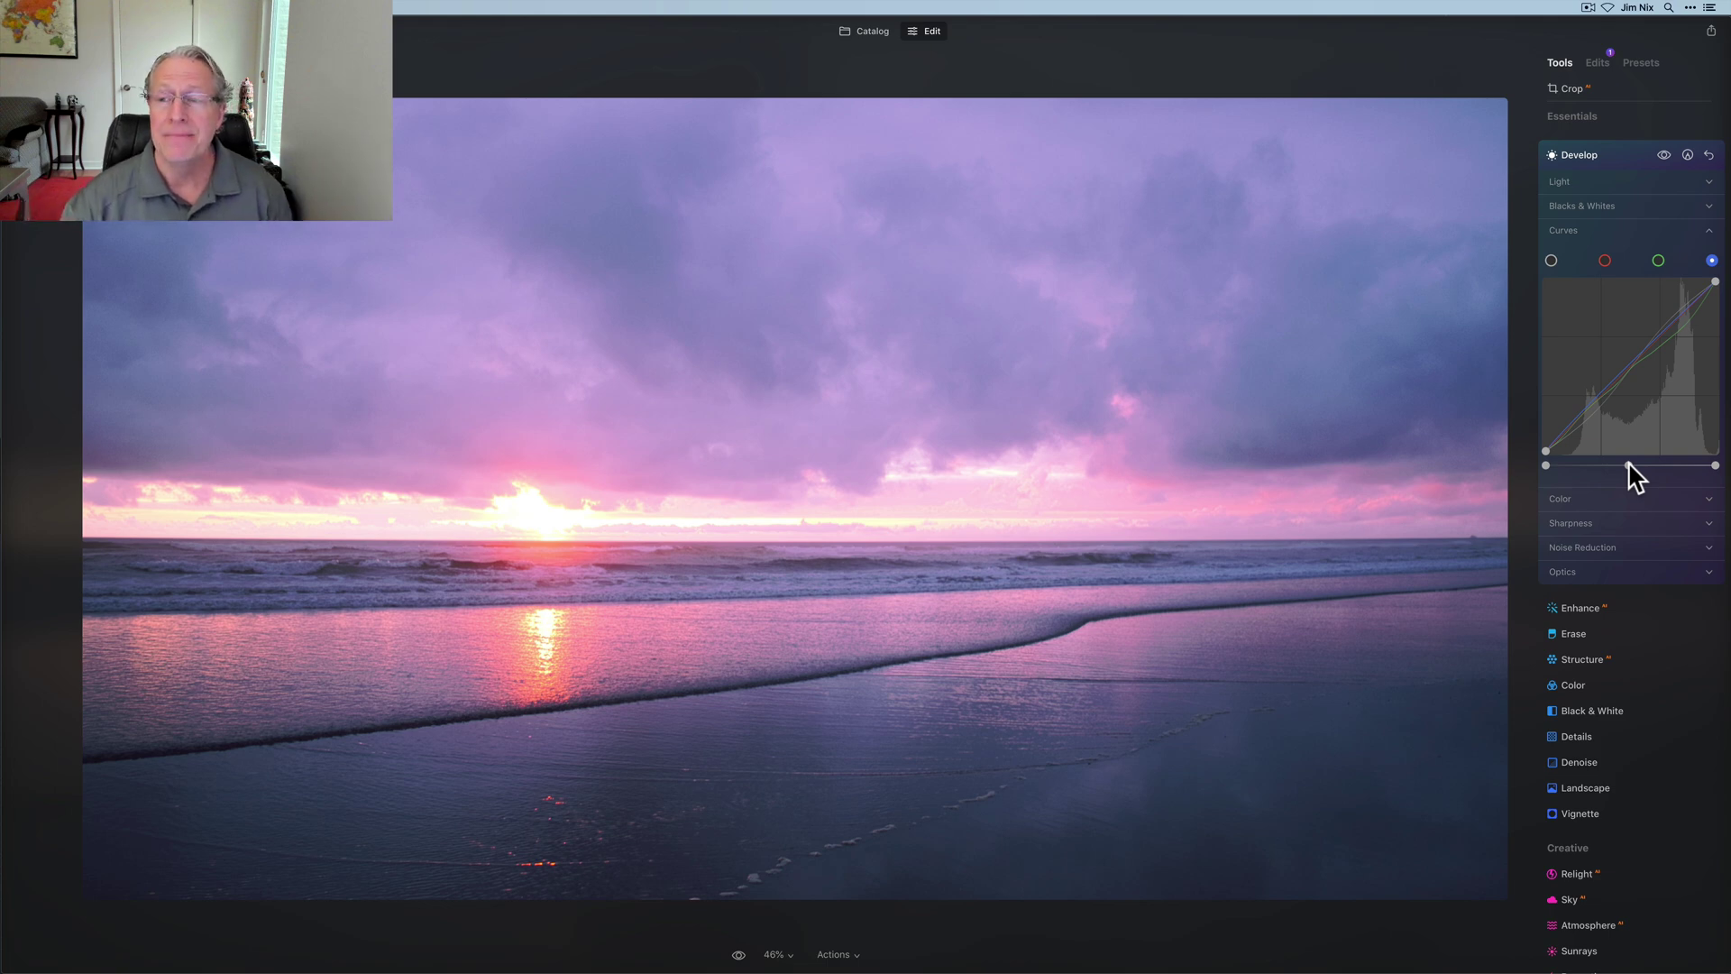
left_click(1659, 260)
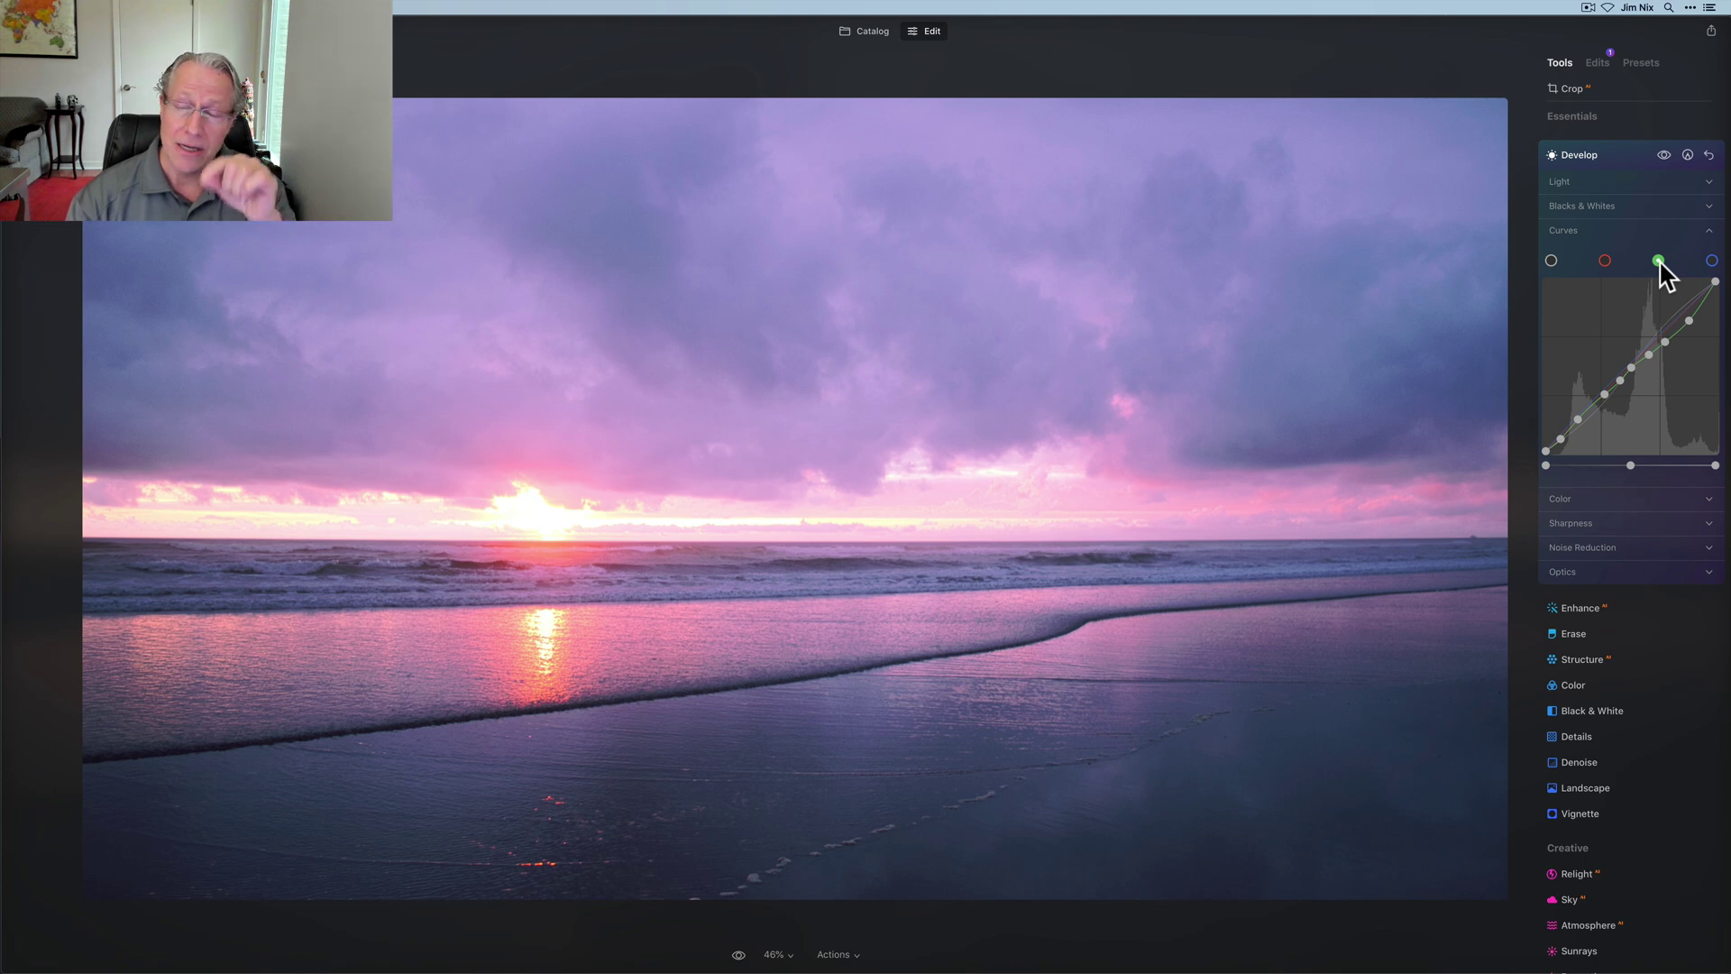
left_click(1604, 262)
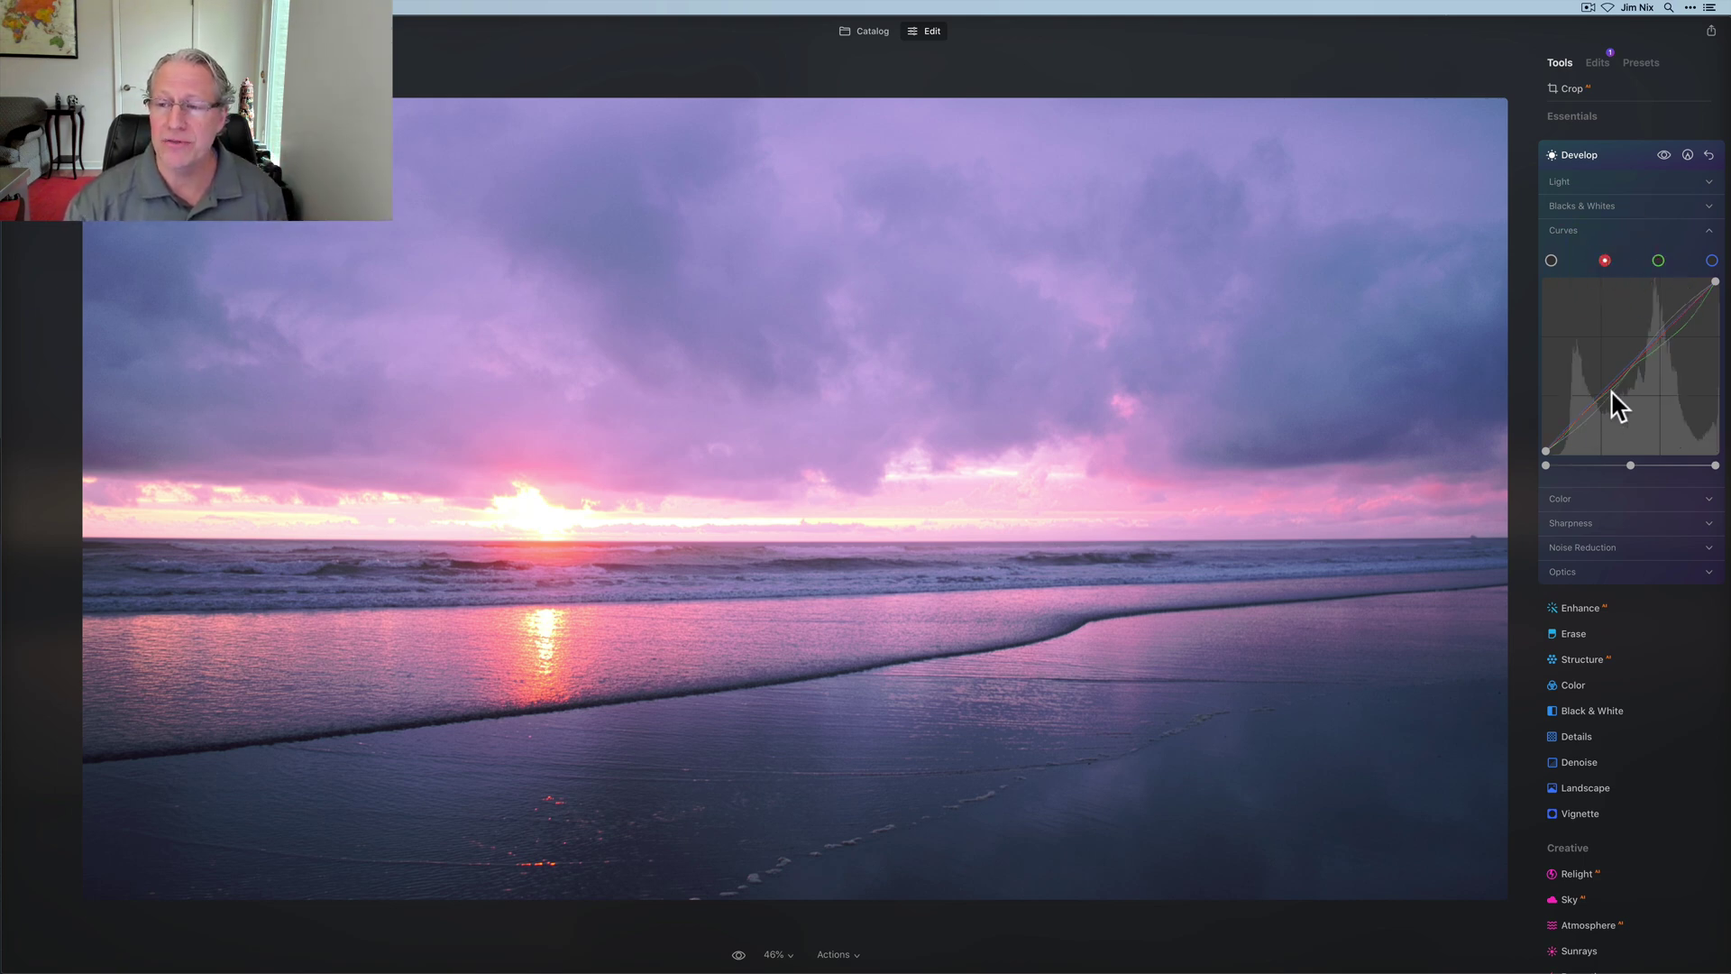
left_click(1712, 262)
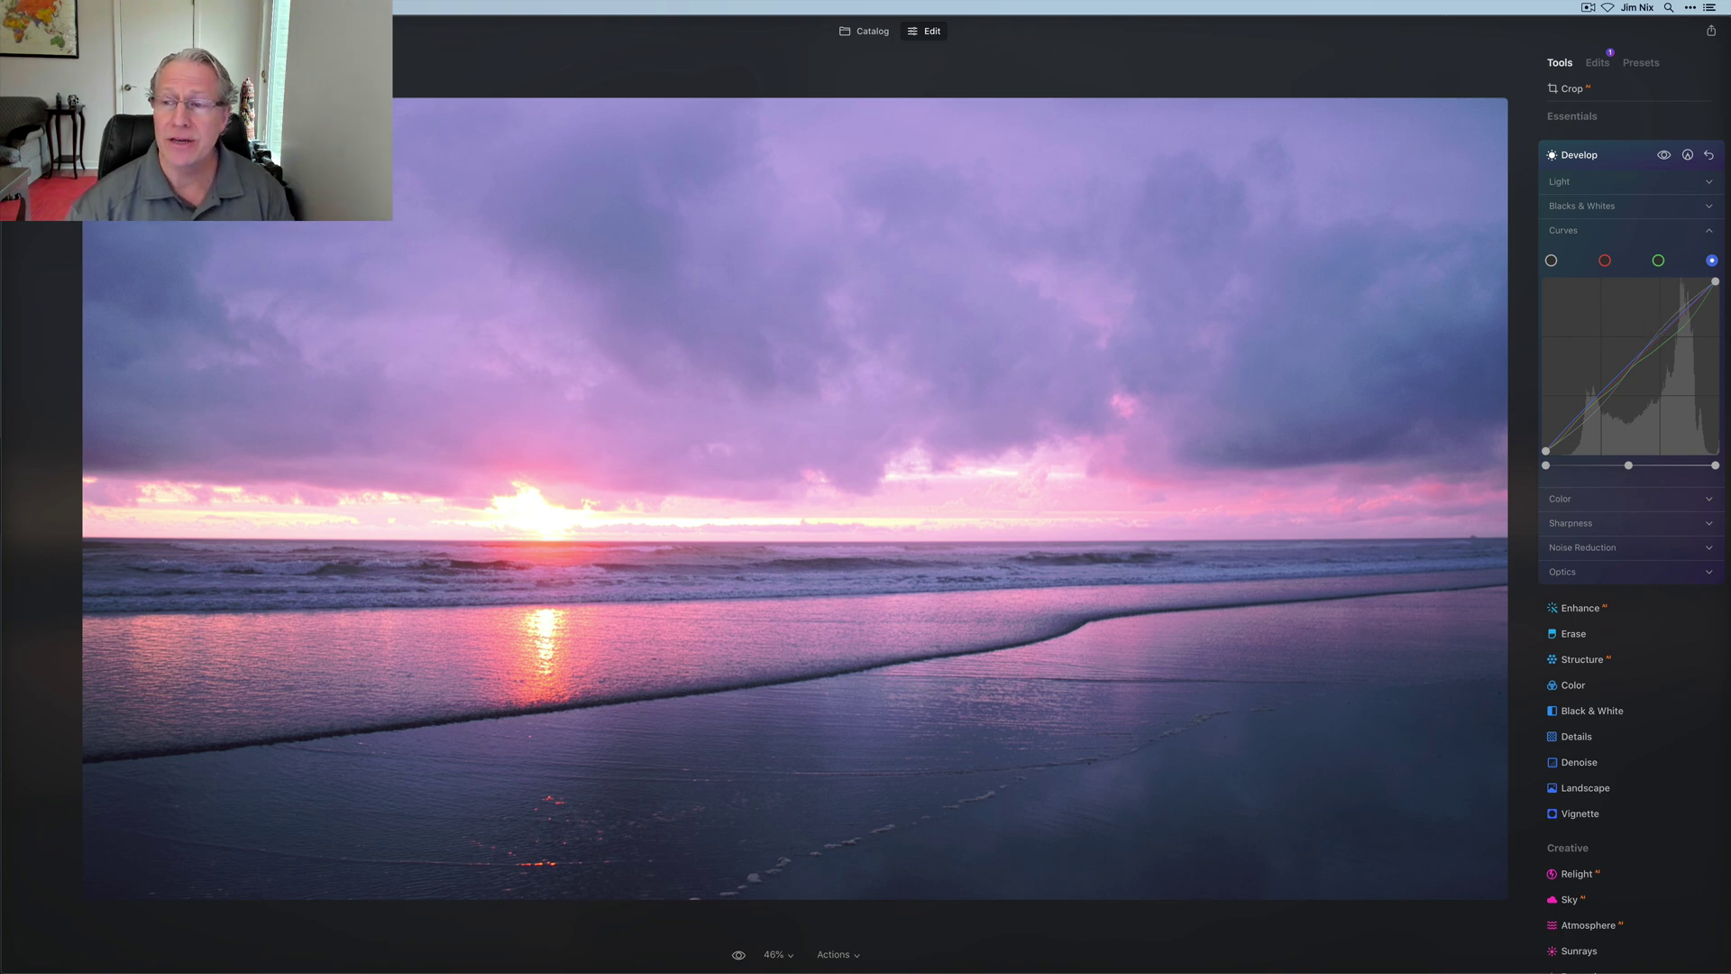
- Return to the blue curve, nudge its midtone slider slightly left, then show the green curve
left_click(1658, 261)
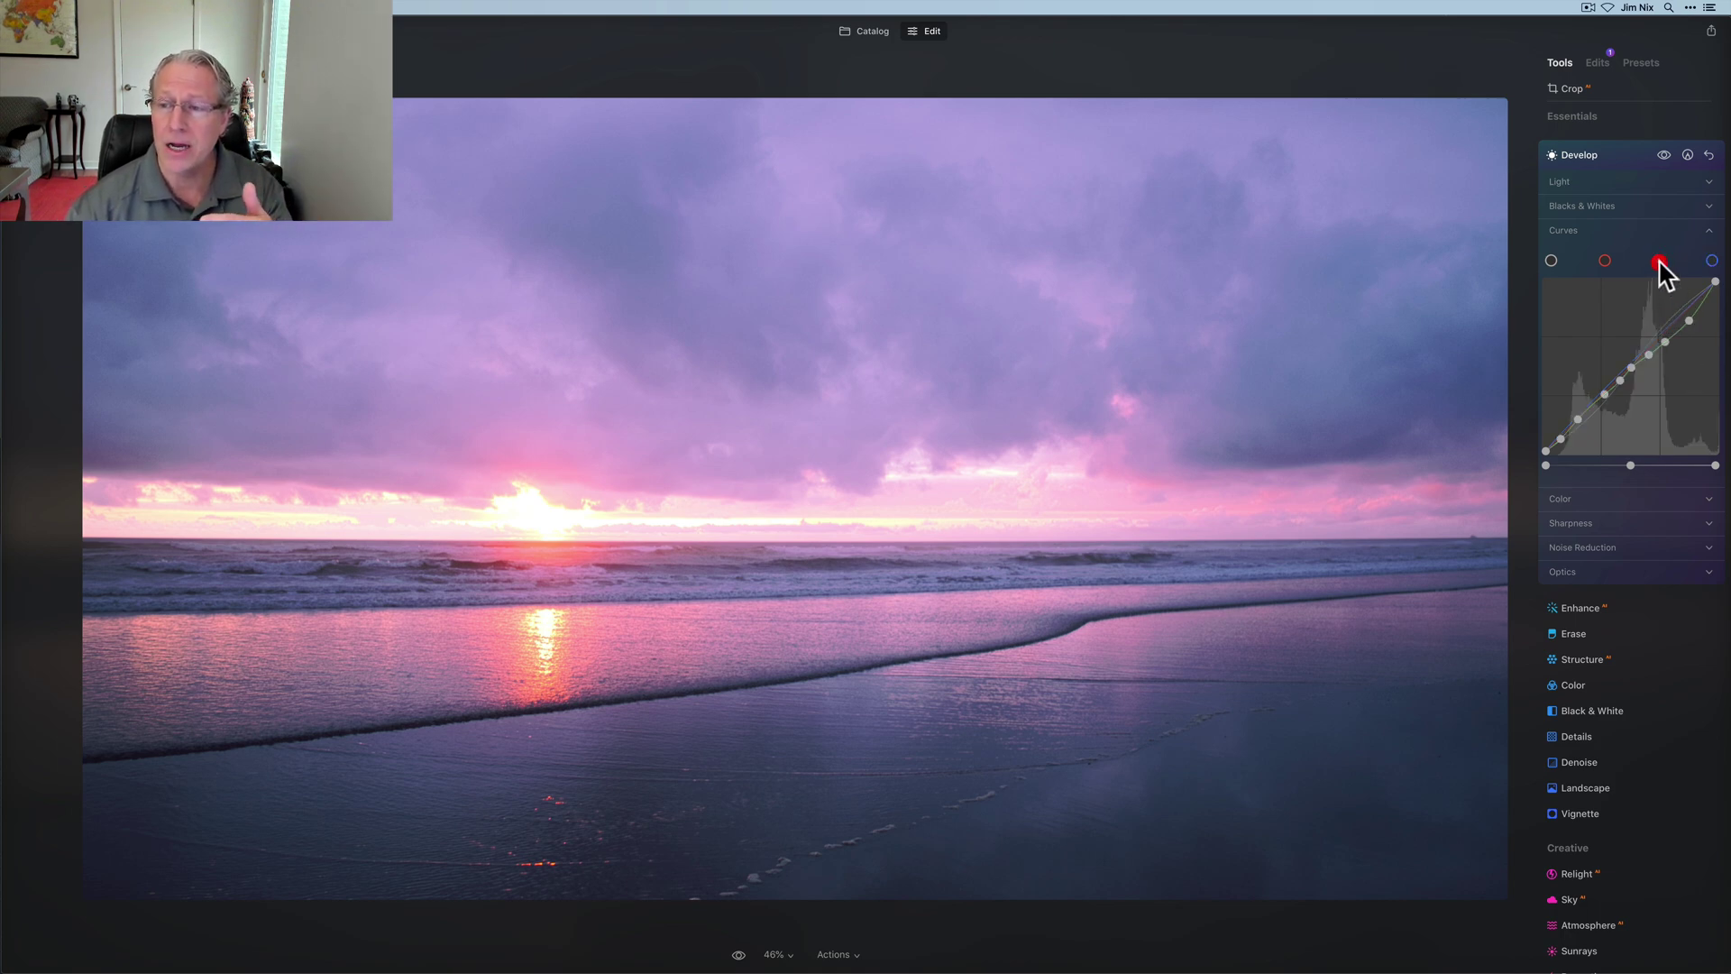
left_click(1707, 261)
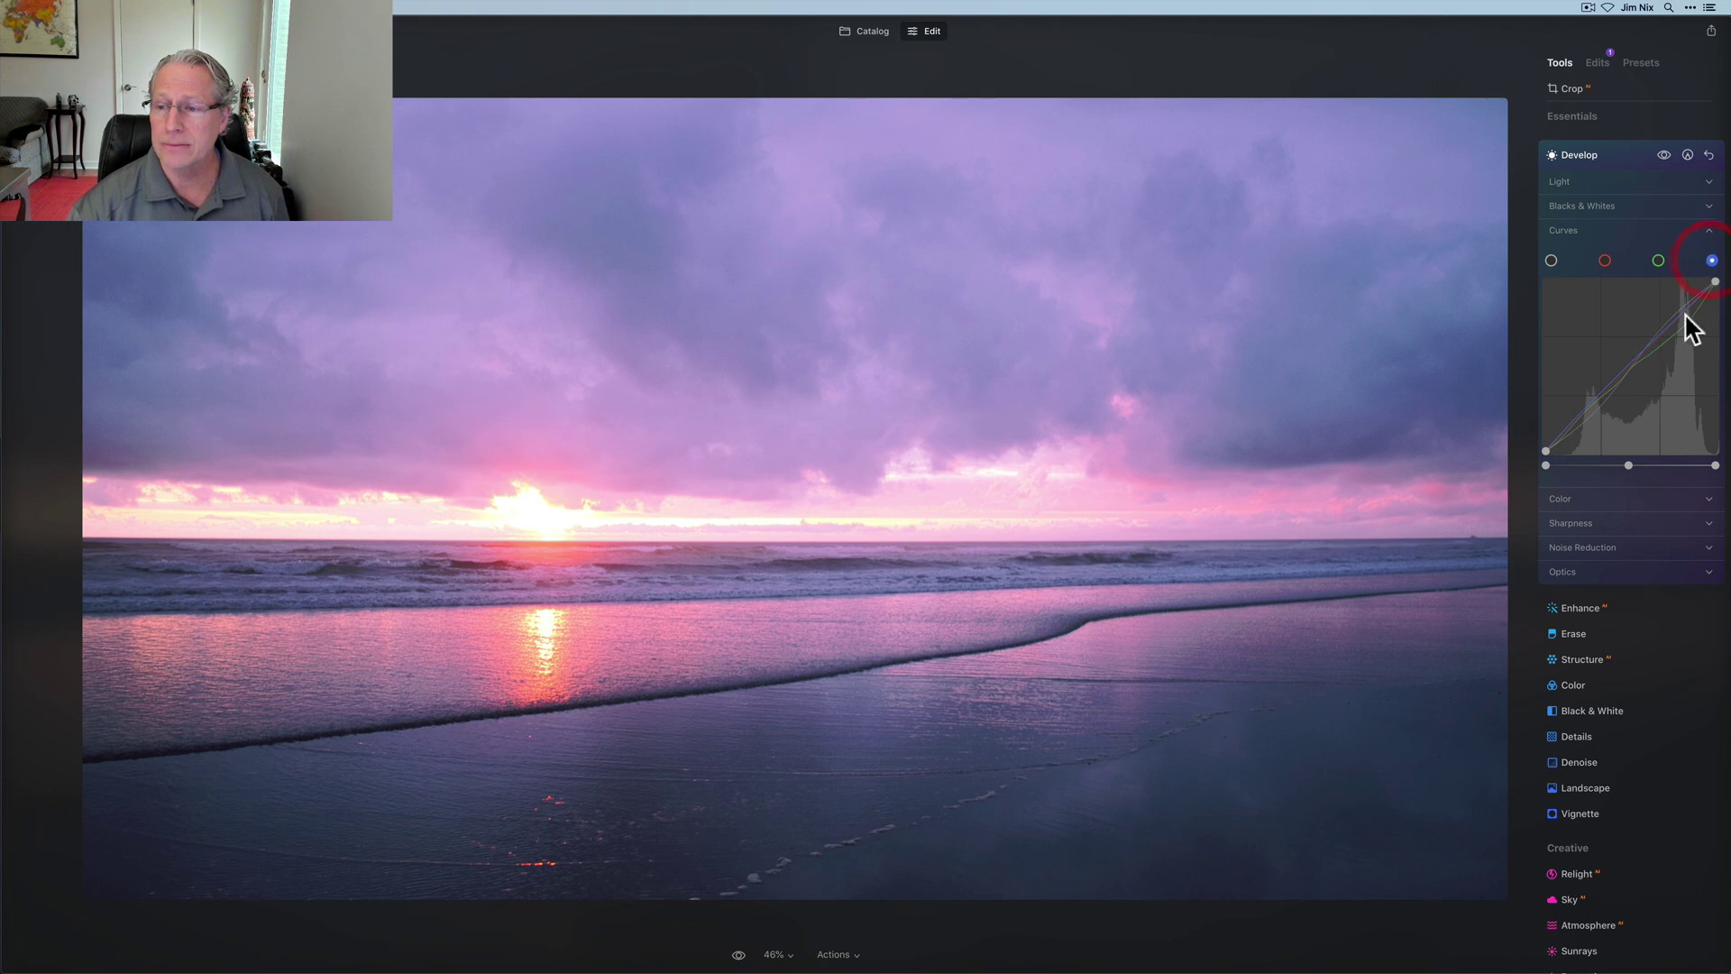
left_click_drag(1628, 463, 1626, 467)
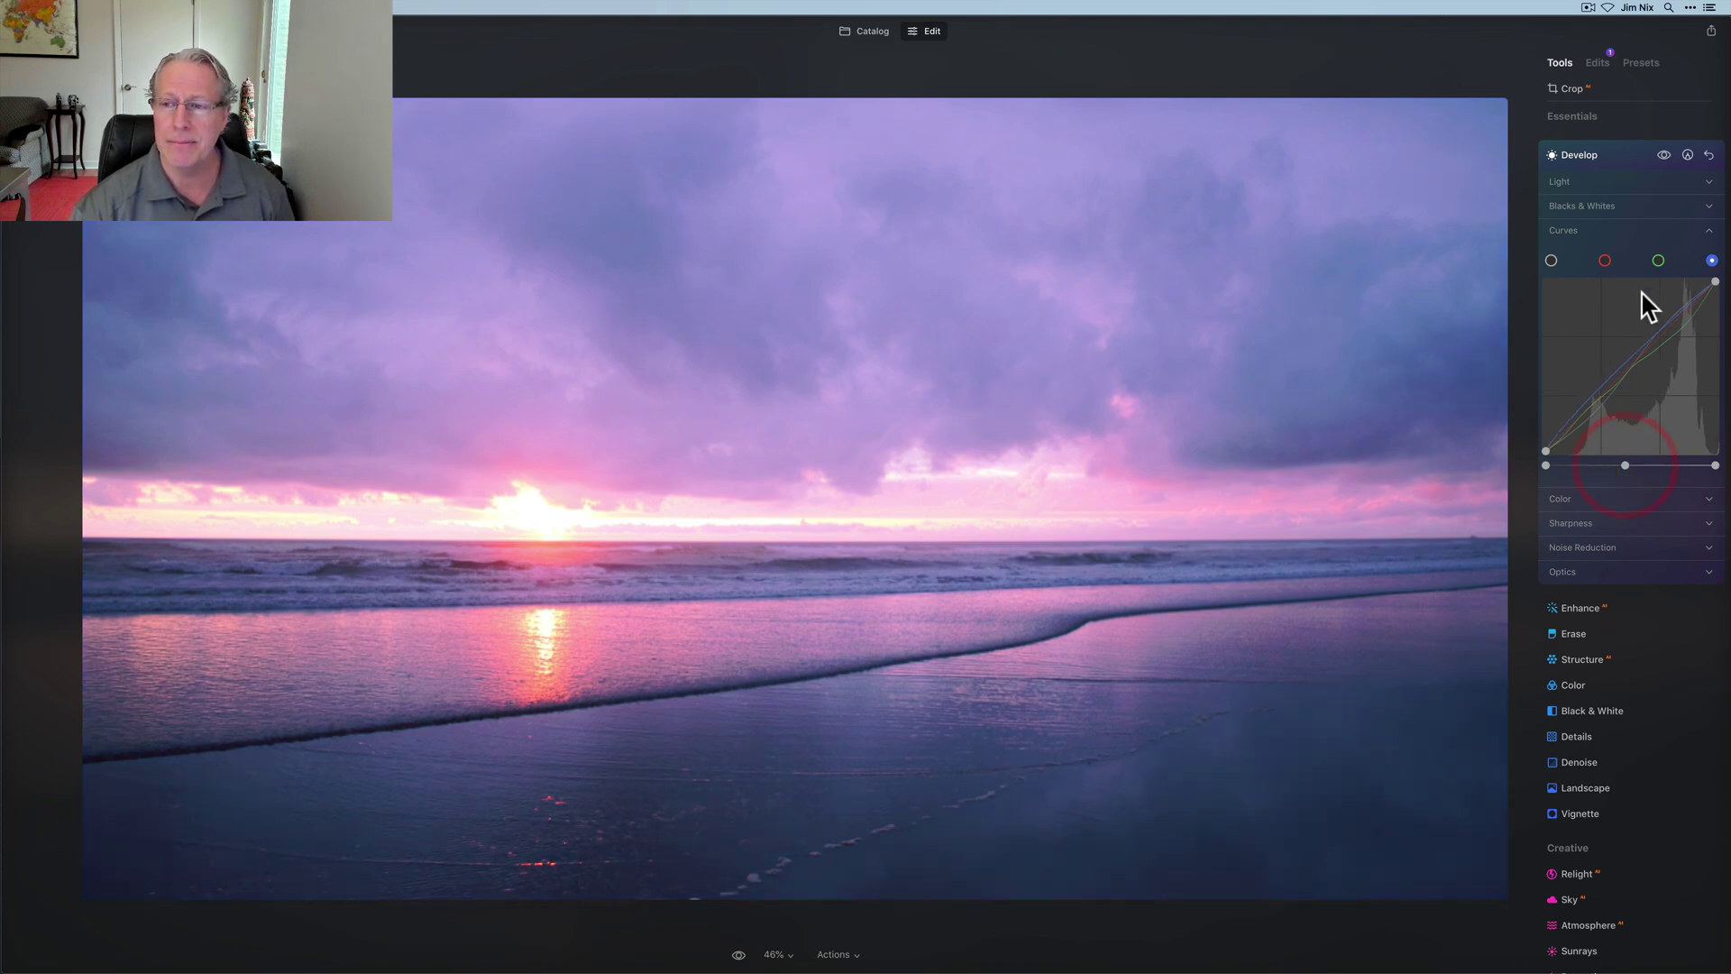
left_click(1658, 260)
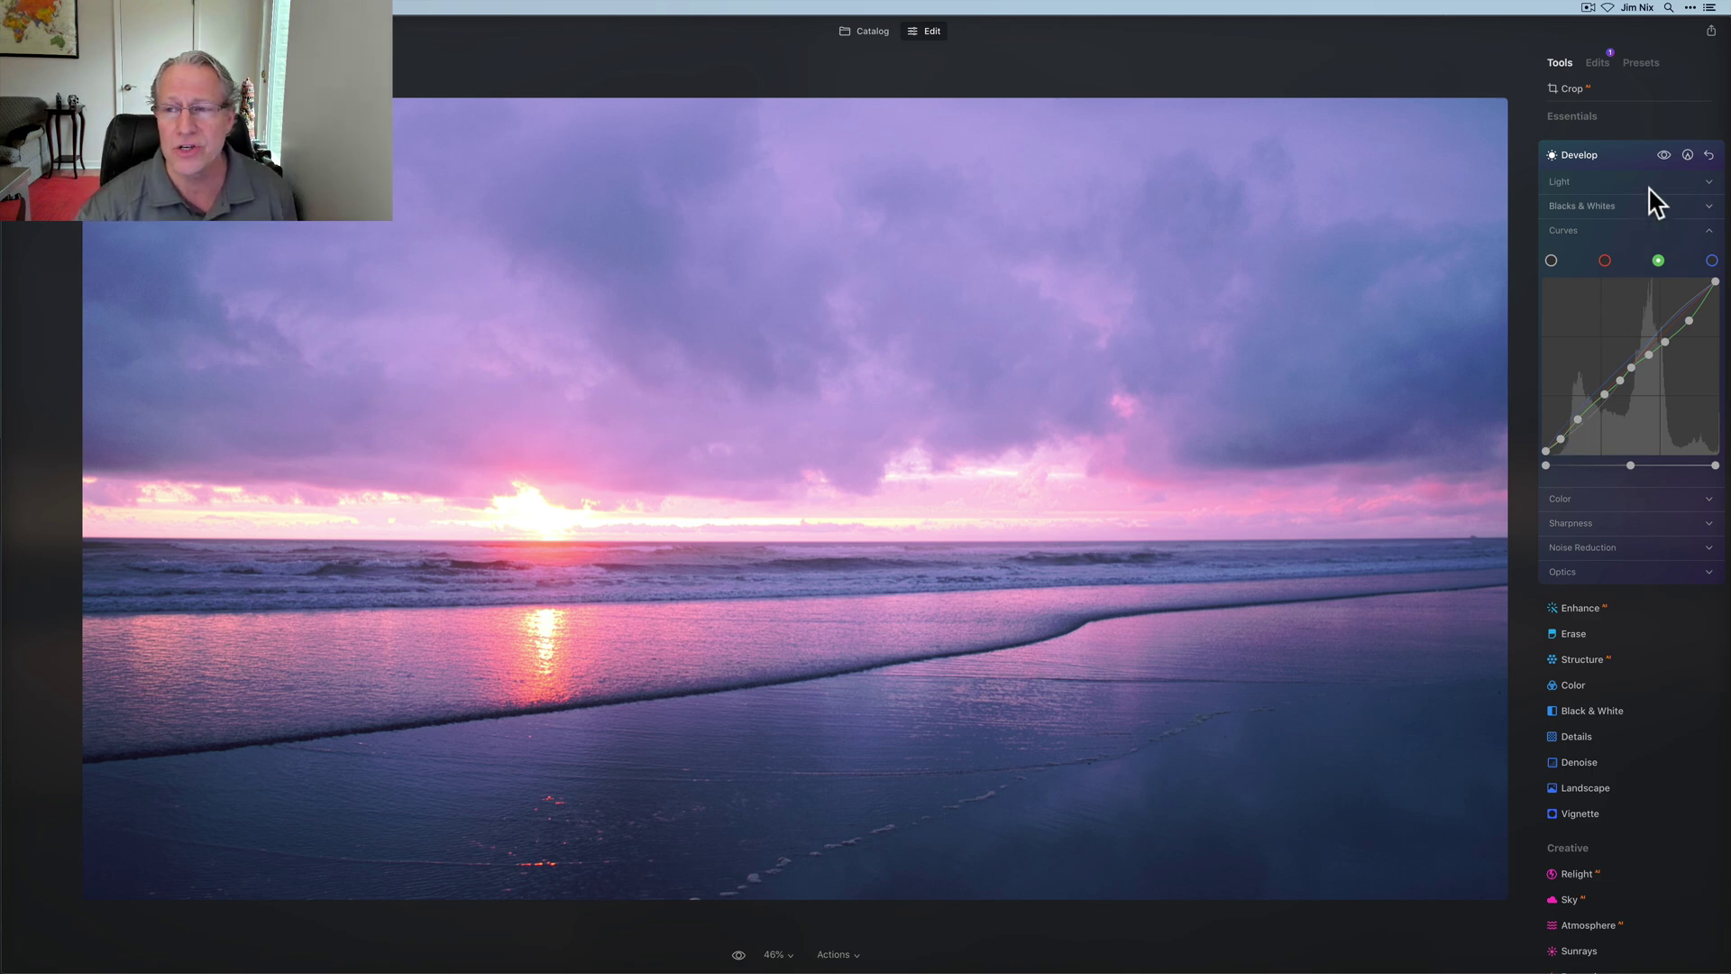
left_click(1665, 155)
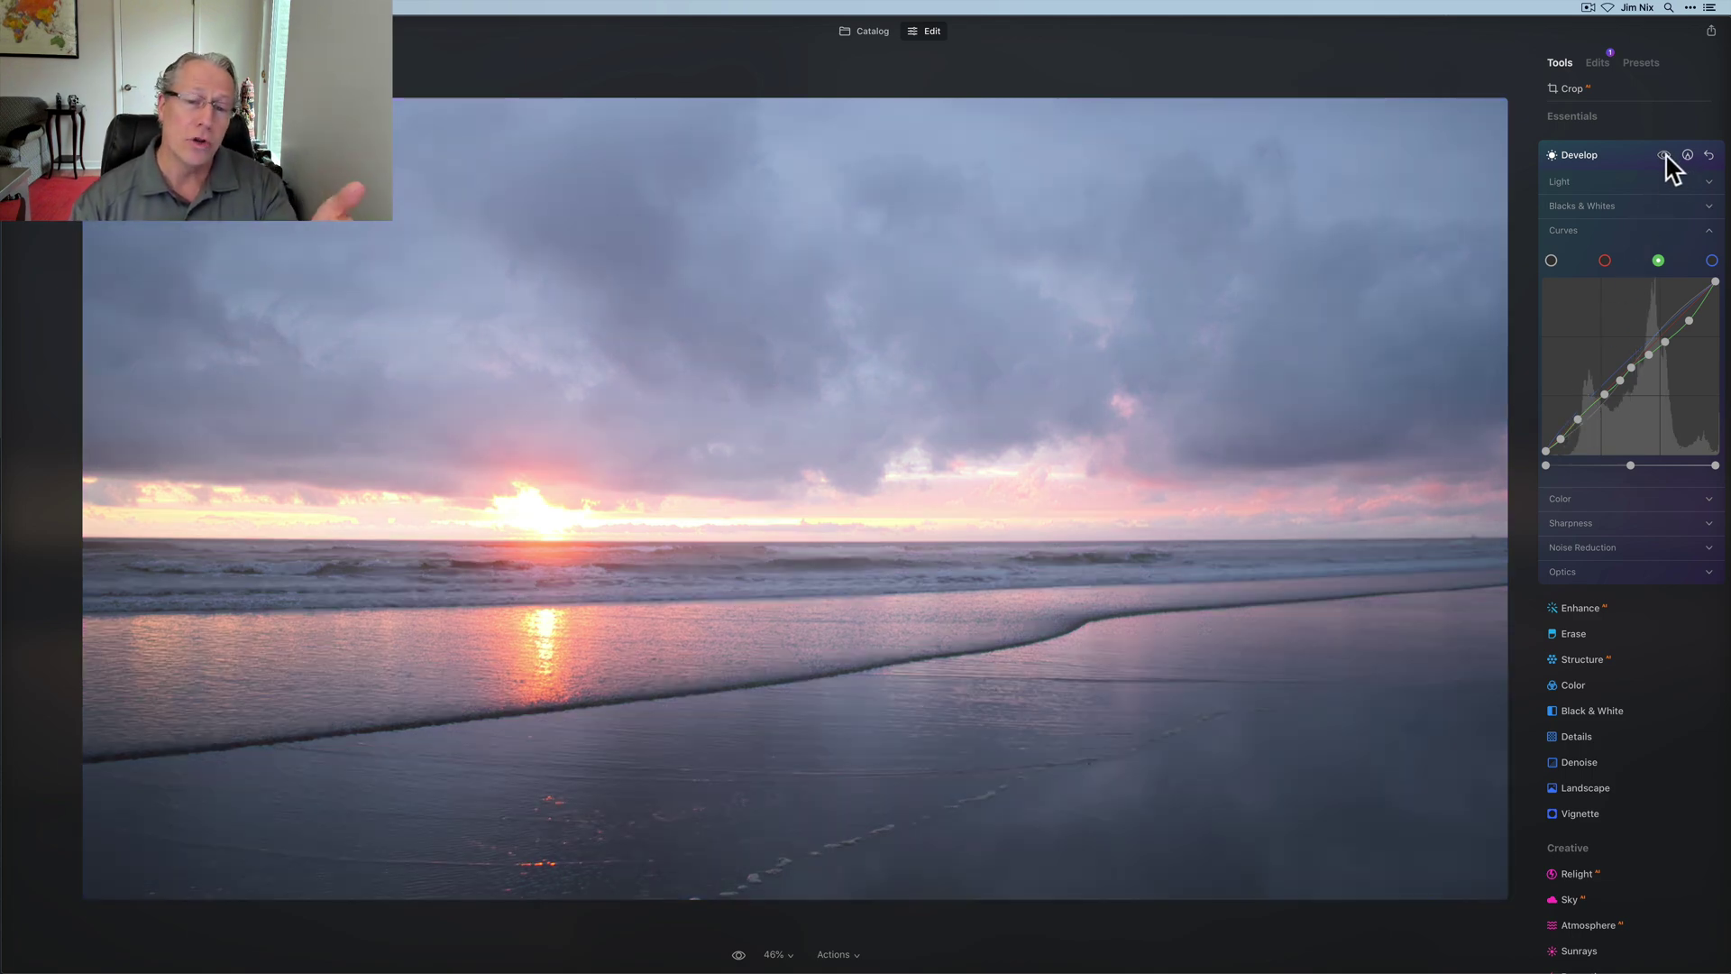
left_click(1664, 155)
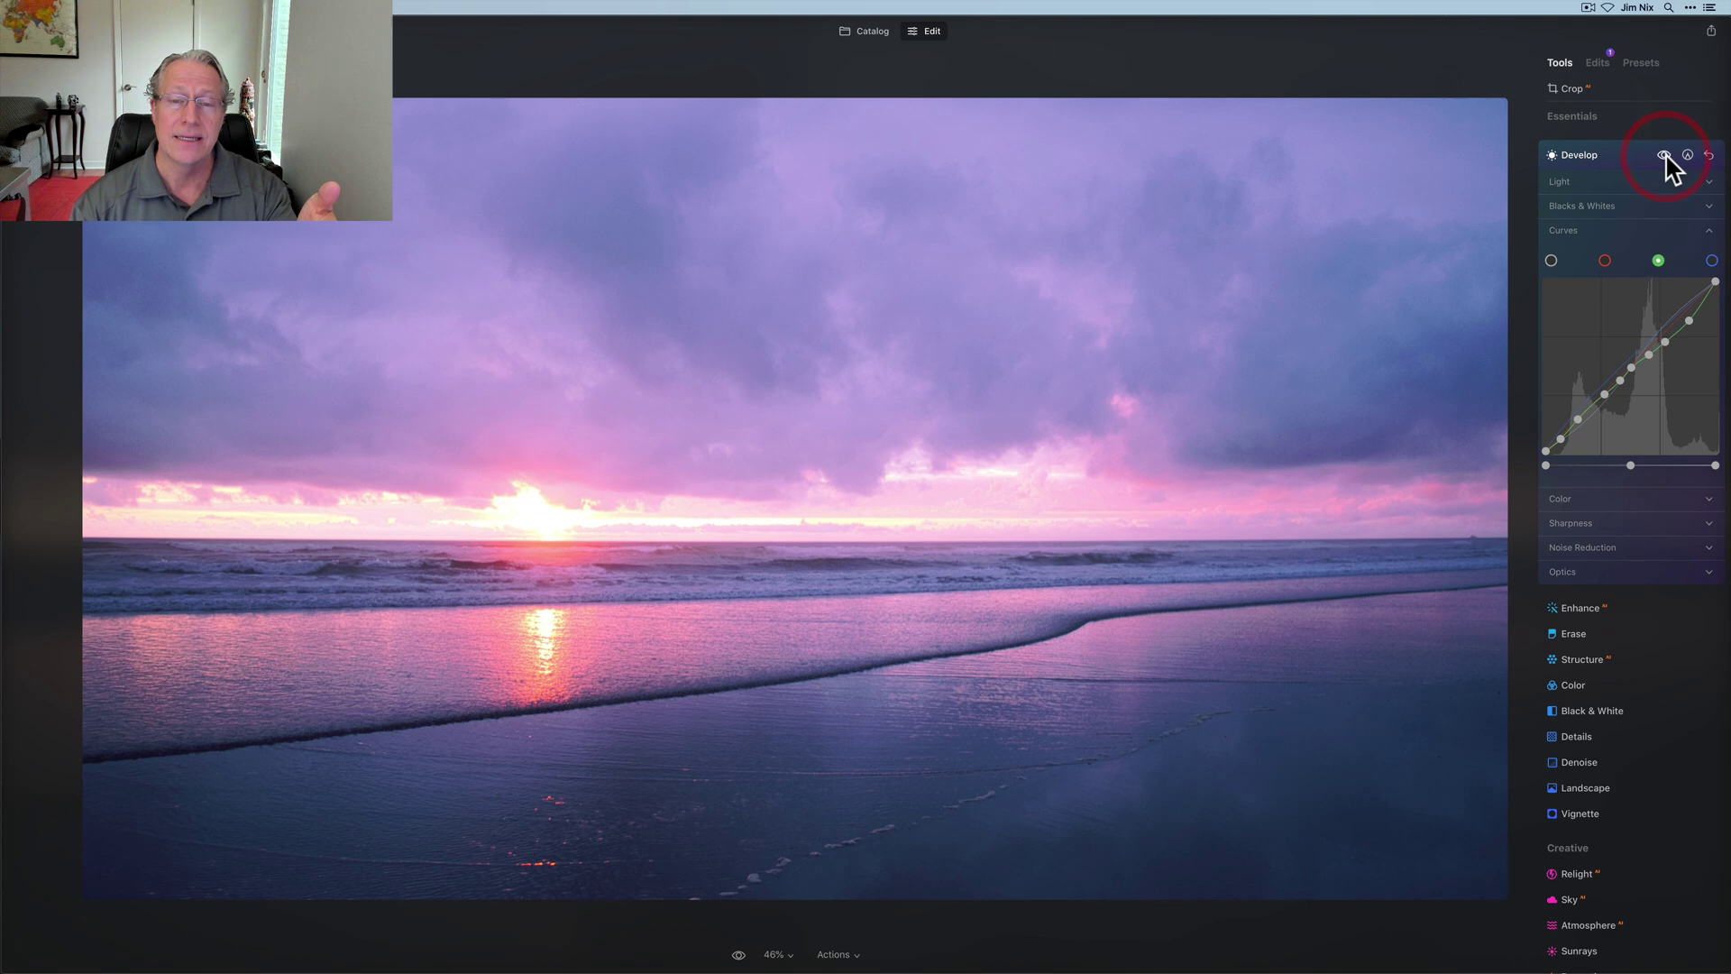